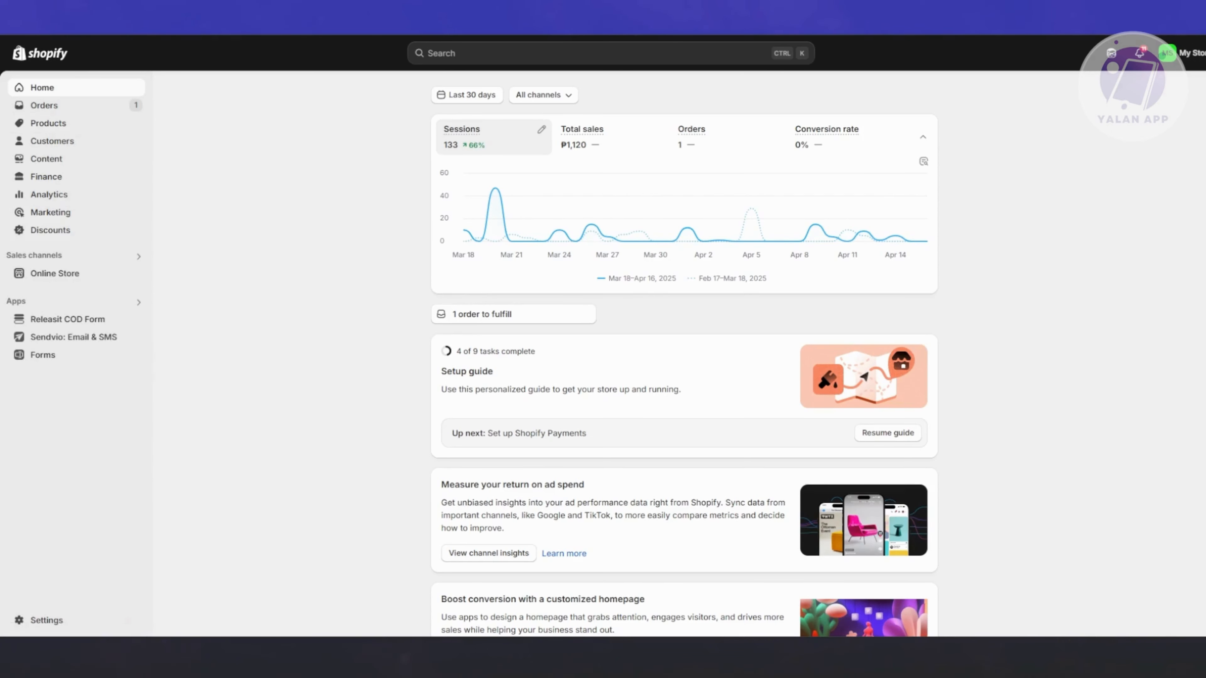
# - Open the store's product list and start adding a new product
pyautogui.click(60, 128)
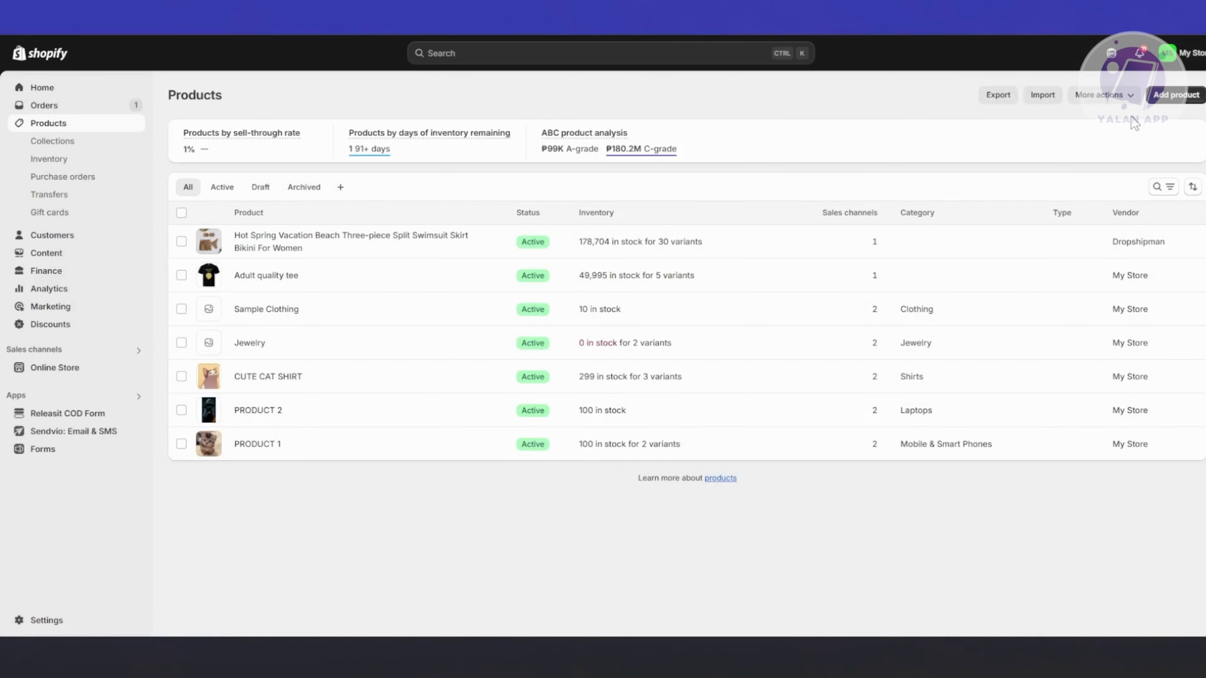
pyautogui.click(1181, 101)
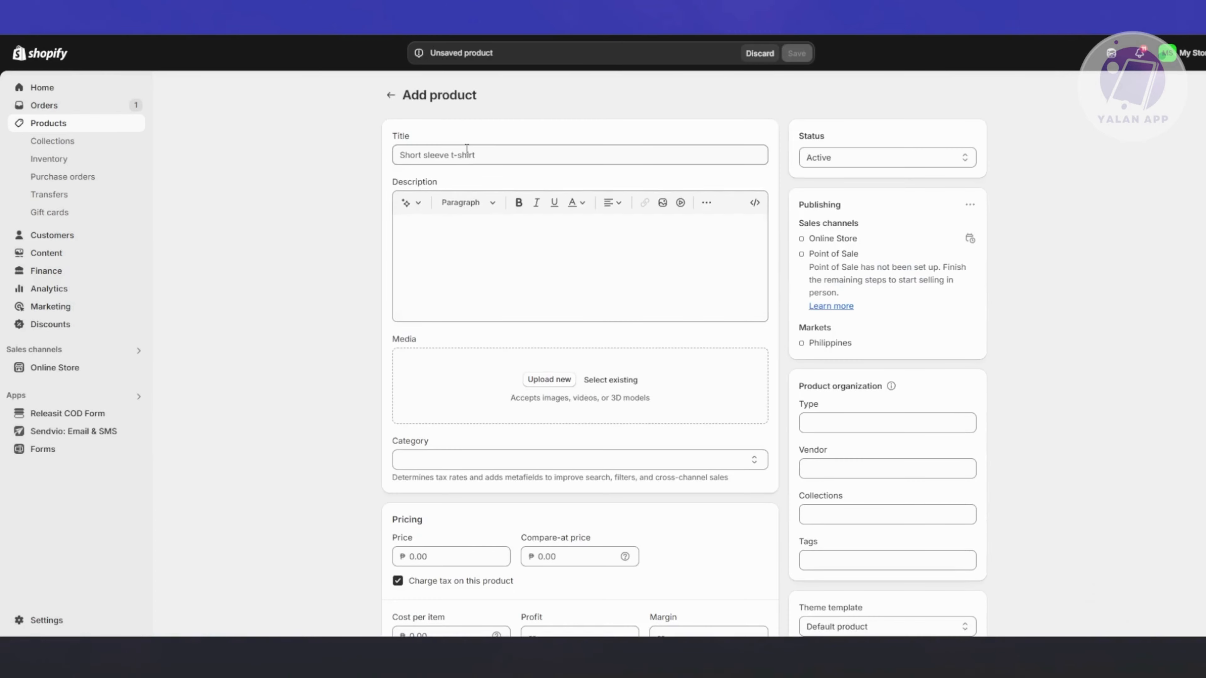
# - Examine the blank product form, from the title and description through media and pricing to inventory and shipping
pyautogui.click(463, 154)
pyautogui.click(445, 246)
pyautogui.scroll(-5, 335, 352)
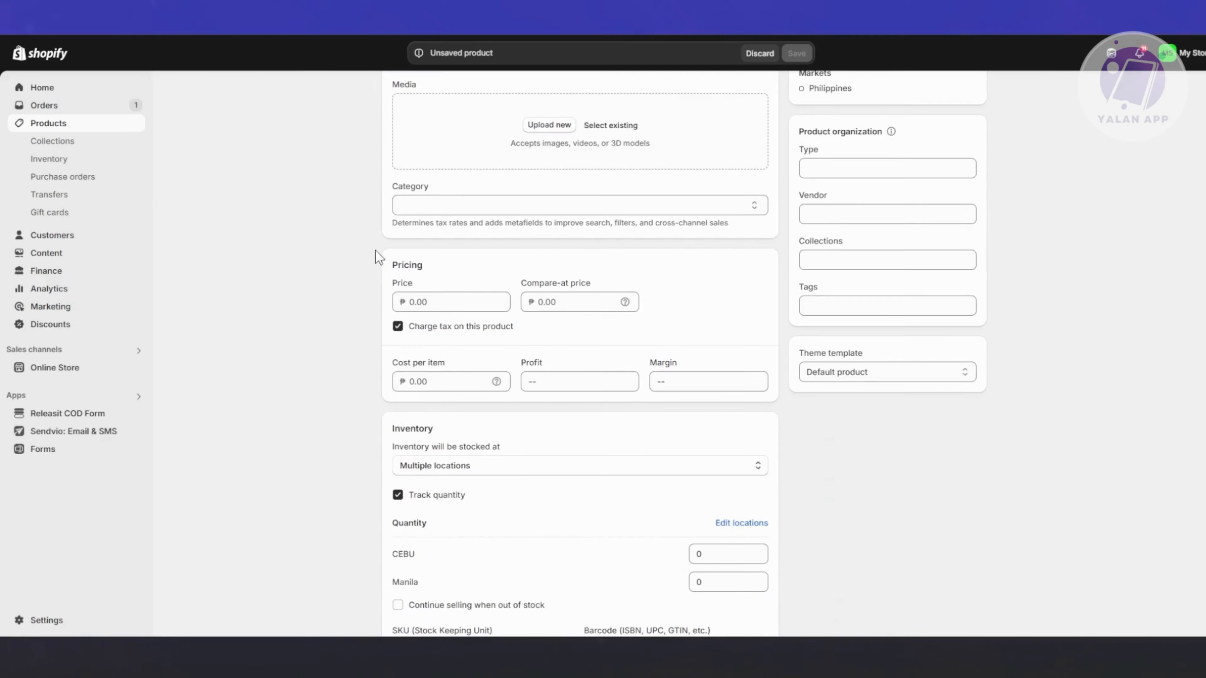
pyautogui.scroll(-4, 494, 190)
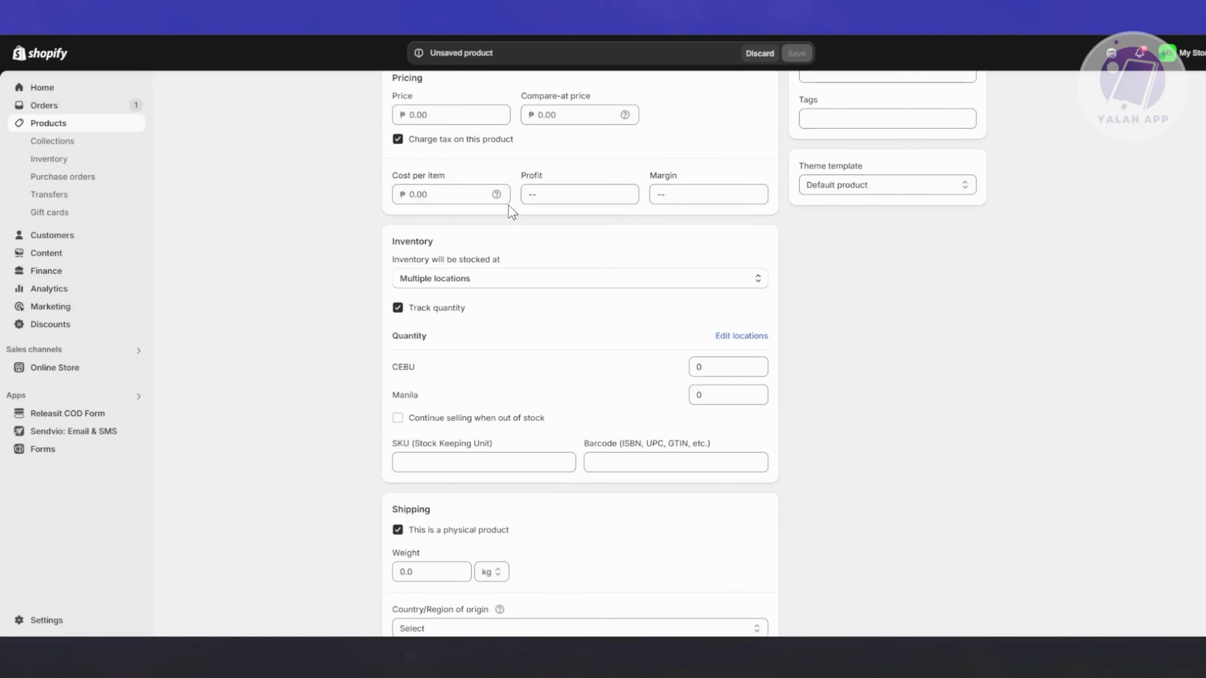
pyautogui.scroll(2, 509, 206)
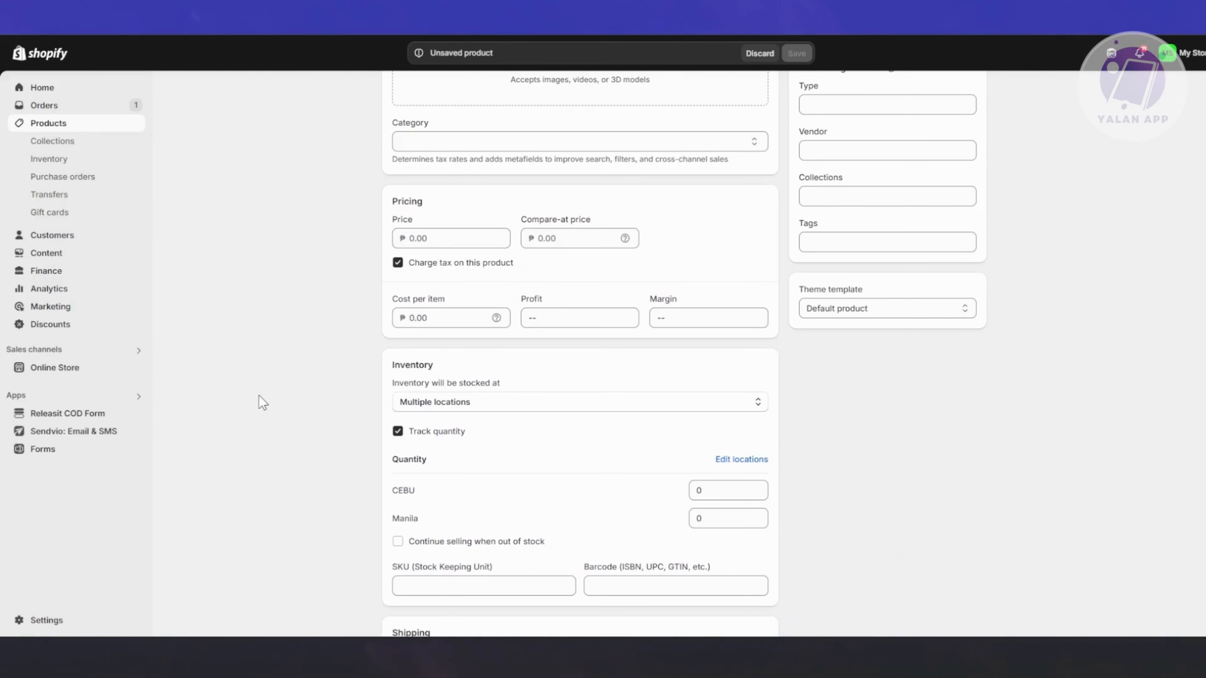
pyautogui.scroll(-1, 259, 396)
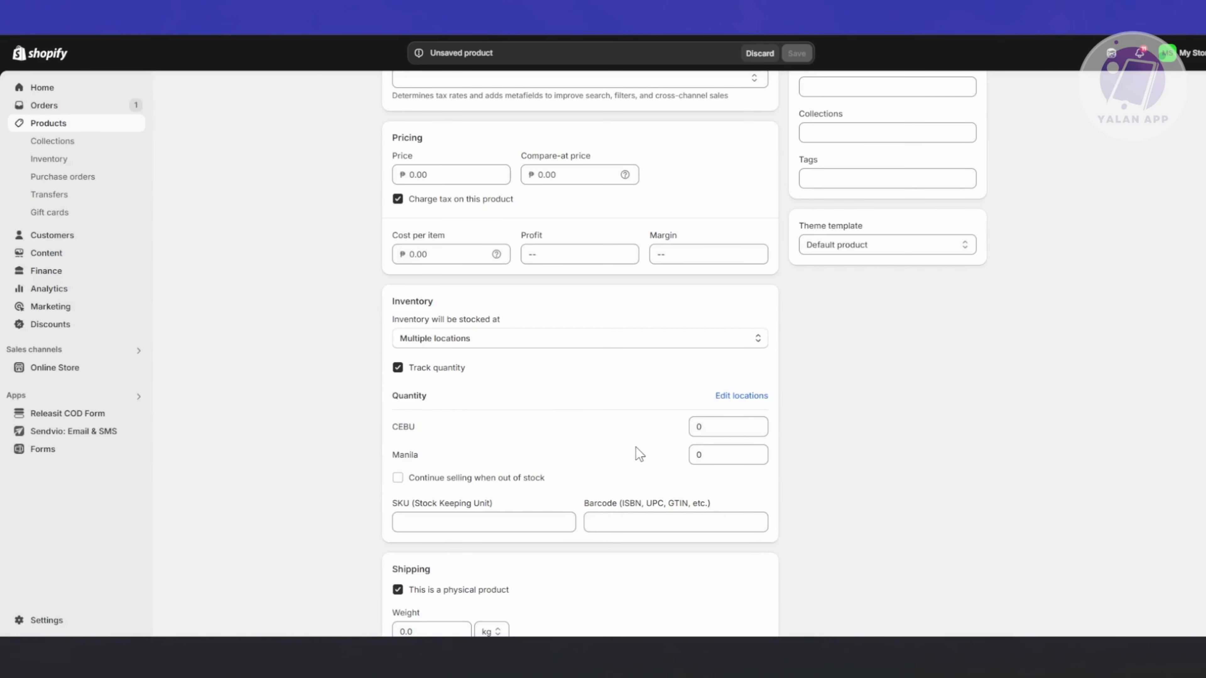
pyautogui.scroll(8, 639, 454)
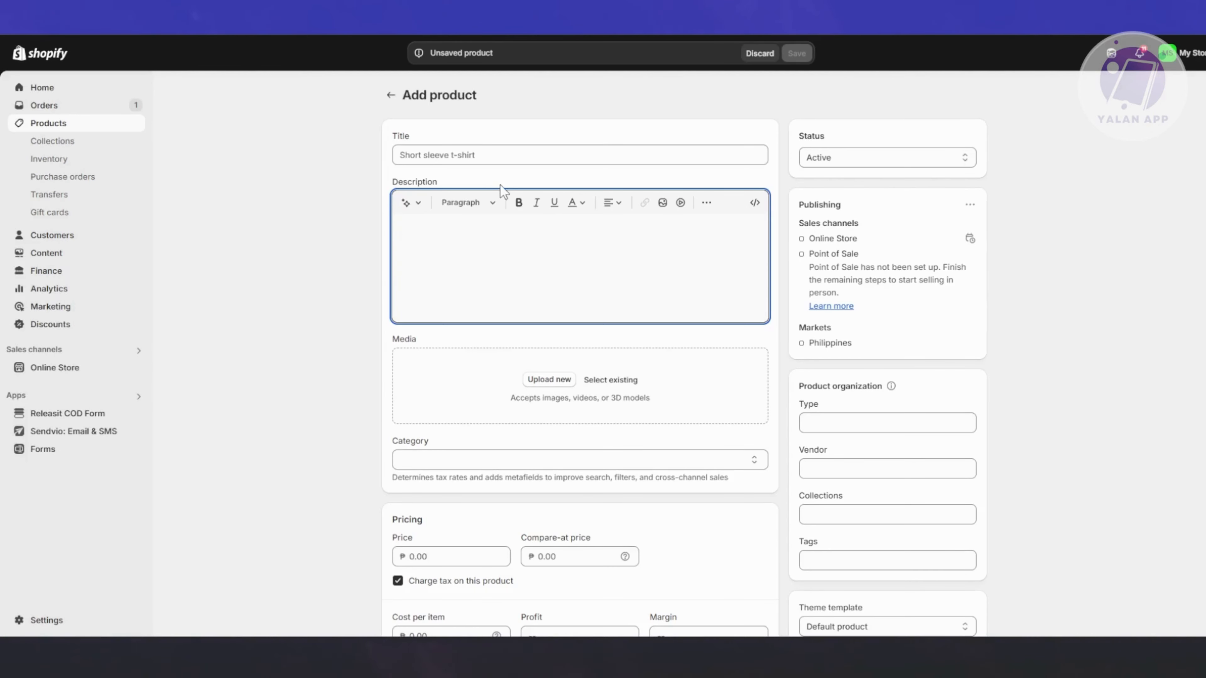
pyautogui.scroll(-5, 480, 356)
pyautogui.scroll(8, 332, 266)
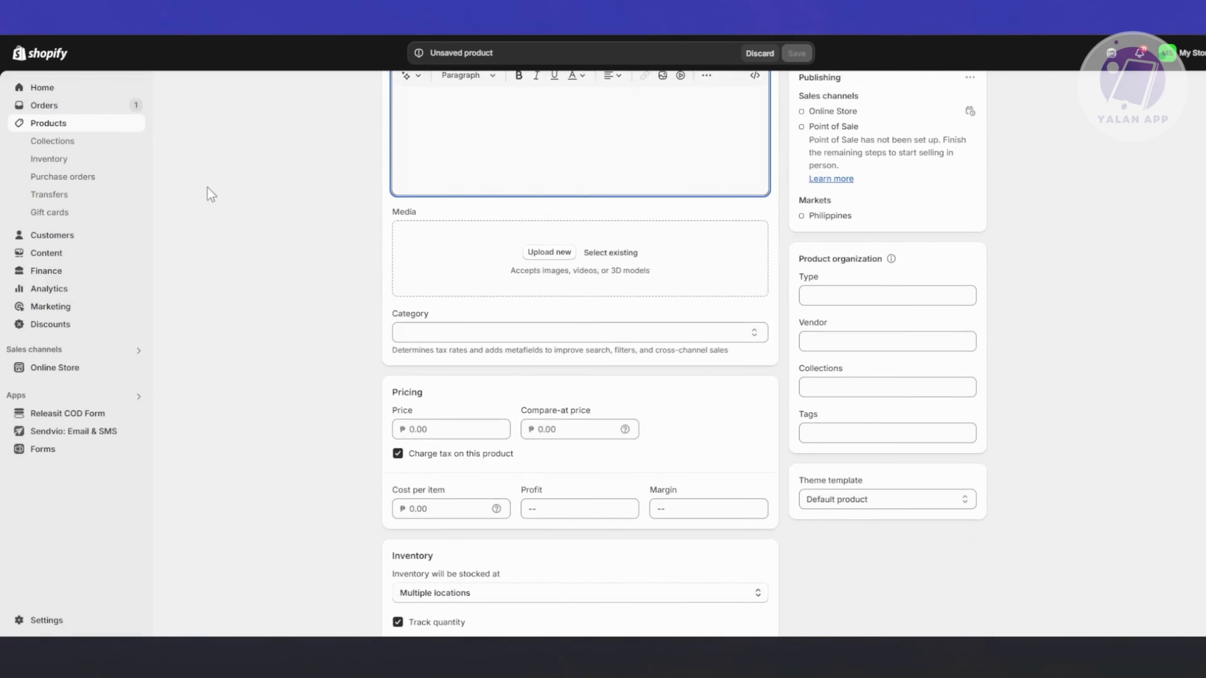
# - Return to the product list and open a fresh form for adding a product
pyautogui.click(61, 128)
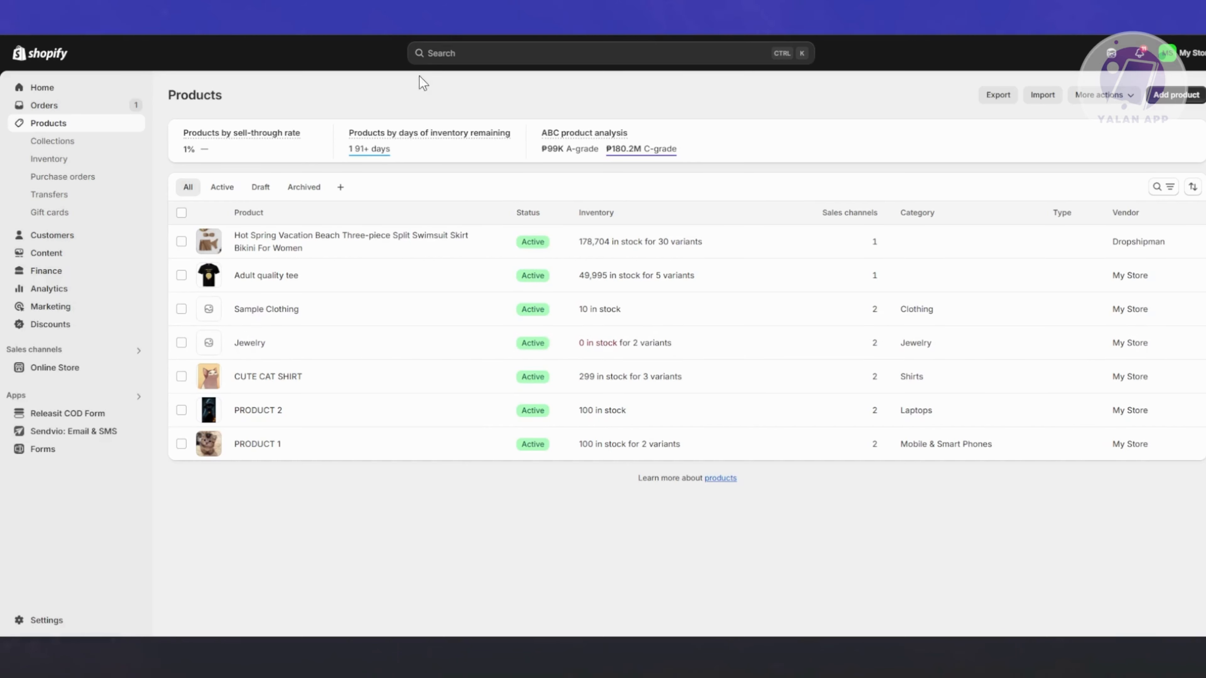
pyautogui.moveTo(251, 130)
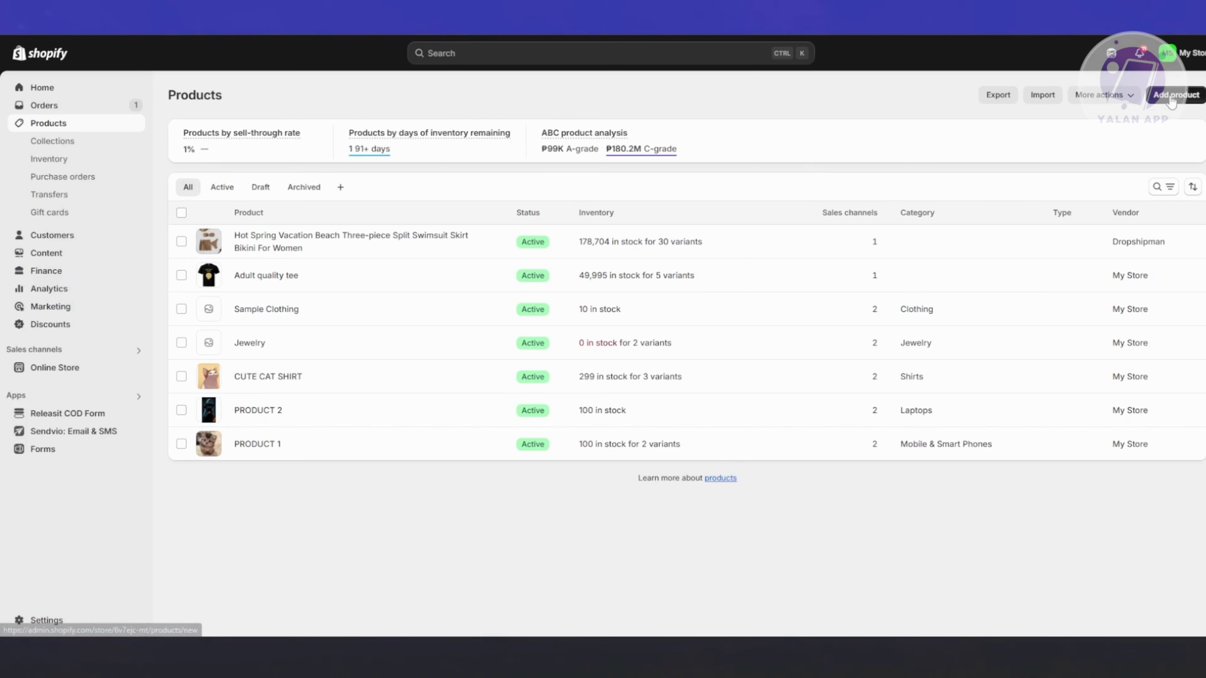
pyautogui.click(1153, 97)
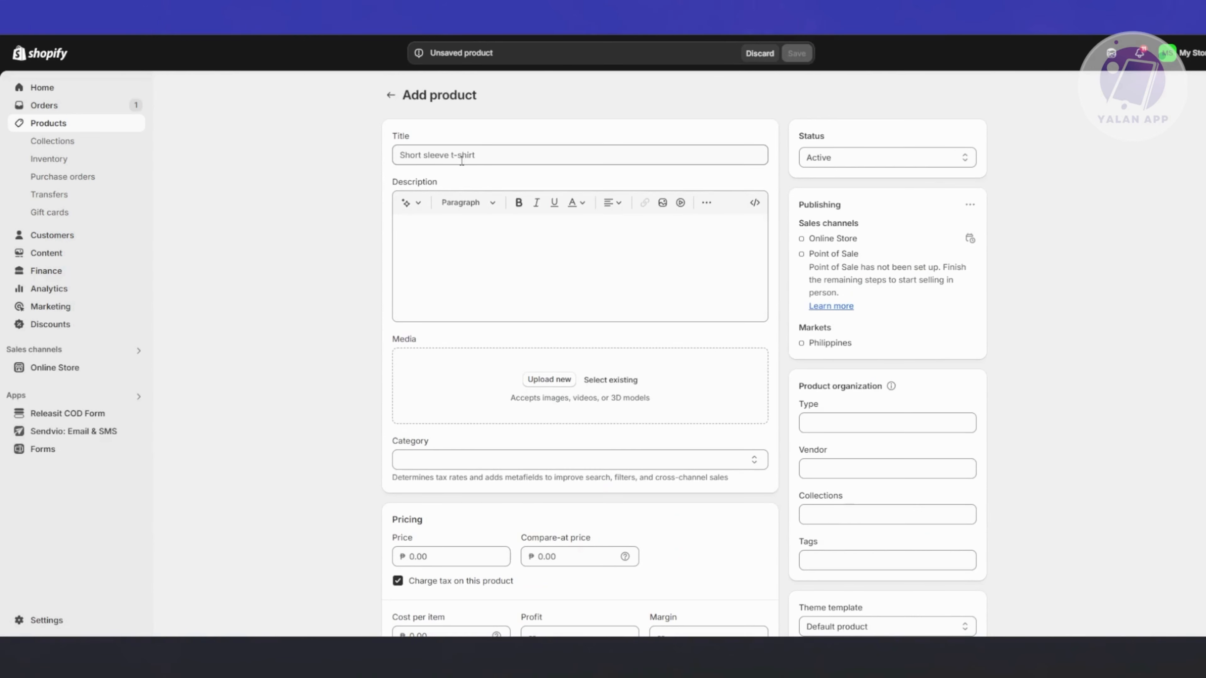
# - Review the form's pricing, inventory and publishing sections, and view the available theme template options without changing the selection
pyautogui.scroll(-1, 518, 305)
pyautogui.scroll(-5, 517, 304)
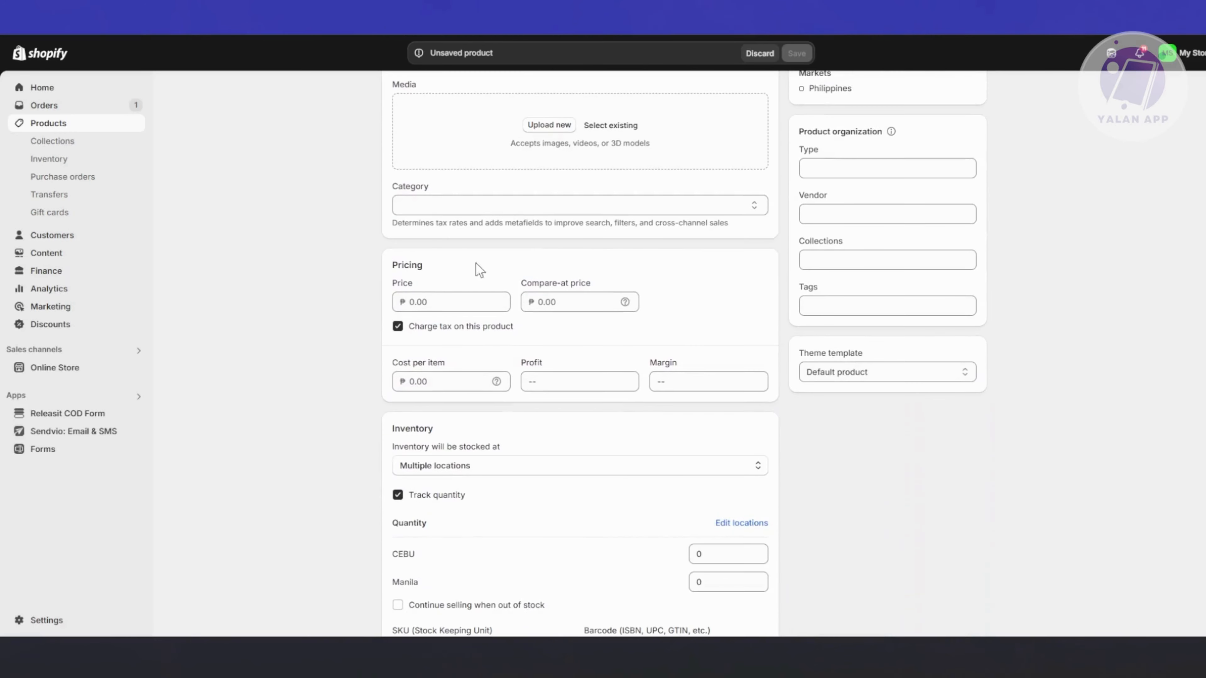
pyautogui.scroll(-3, 317, 392)
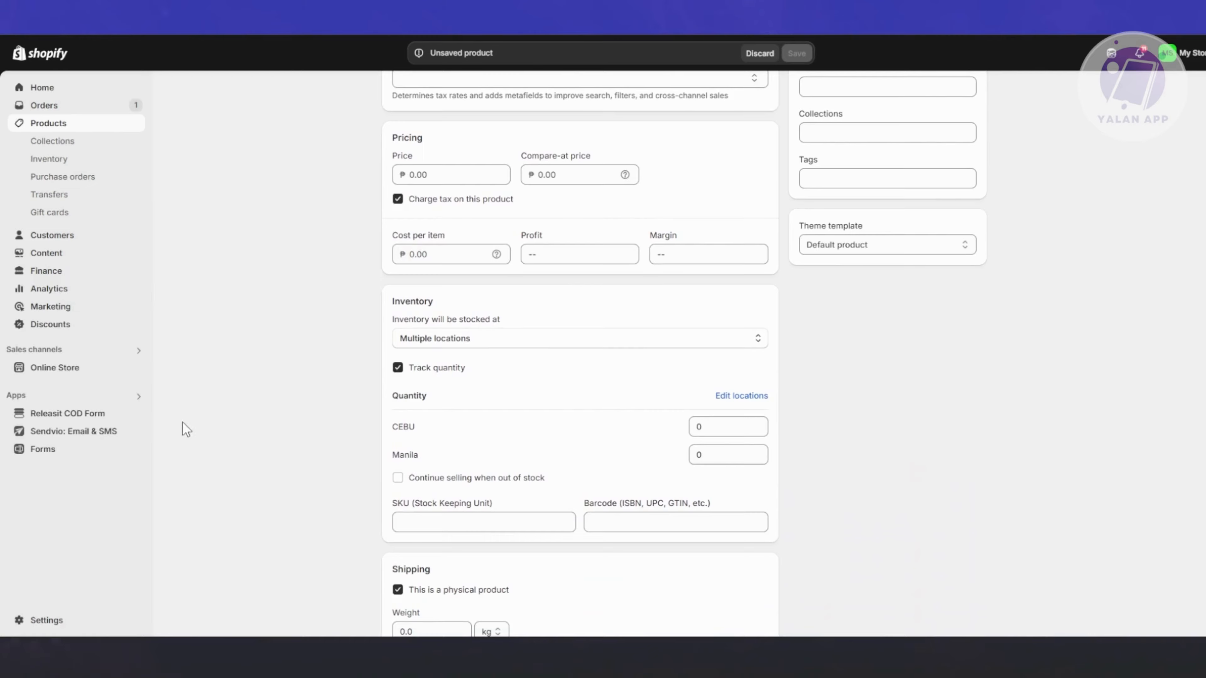
pyautogui.scroll(7, 197, 417)
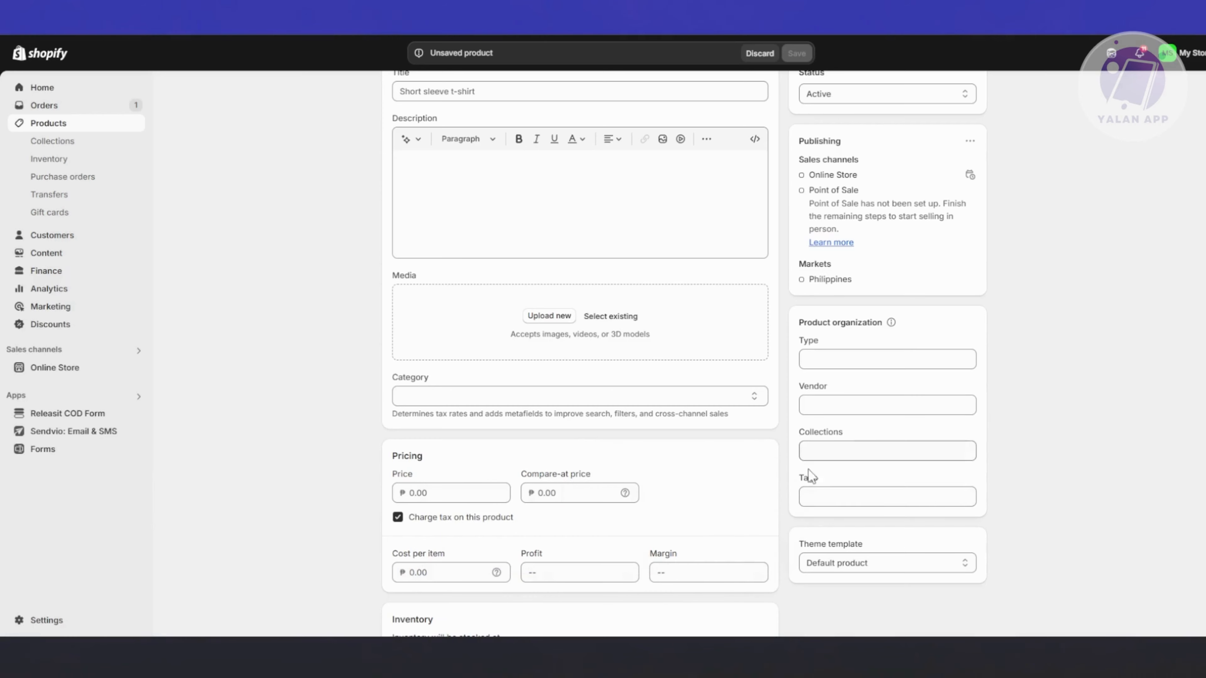
pyautogui.scroll(2, 1009, 352)
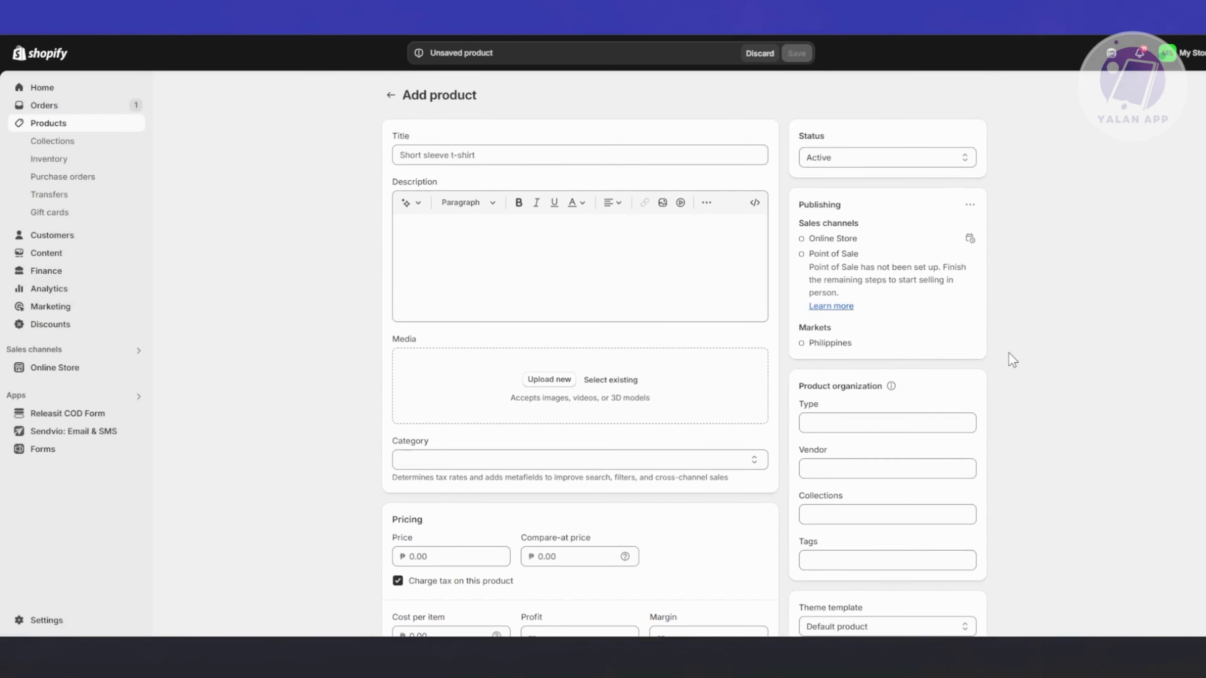
pyautogui.scroll(-5, 1009, 352)
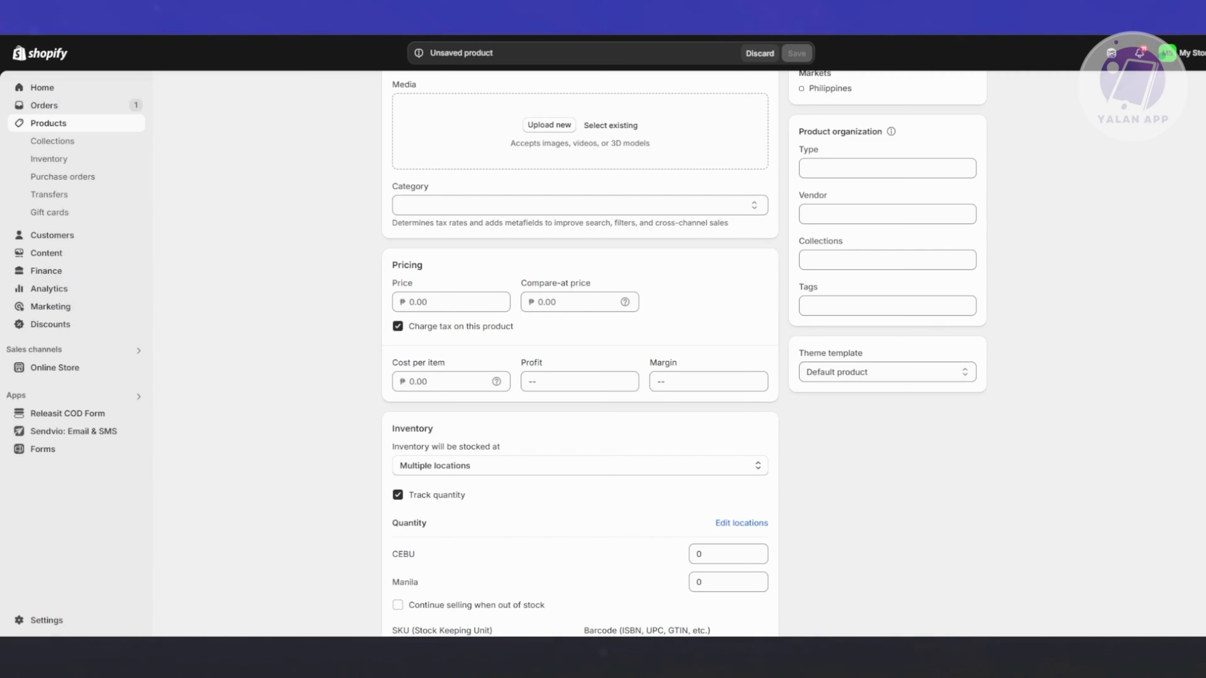
pyautogui.click(887, 378)
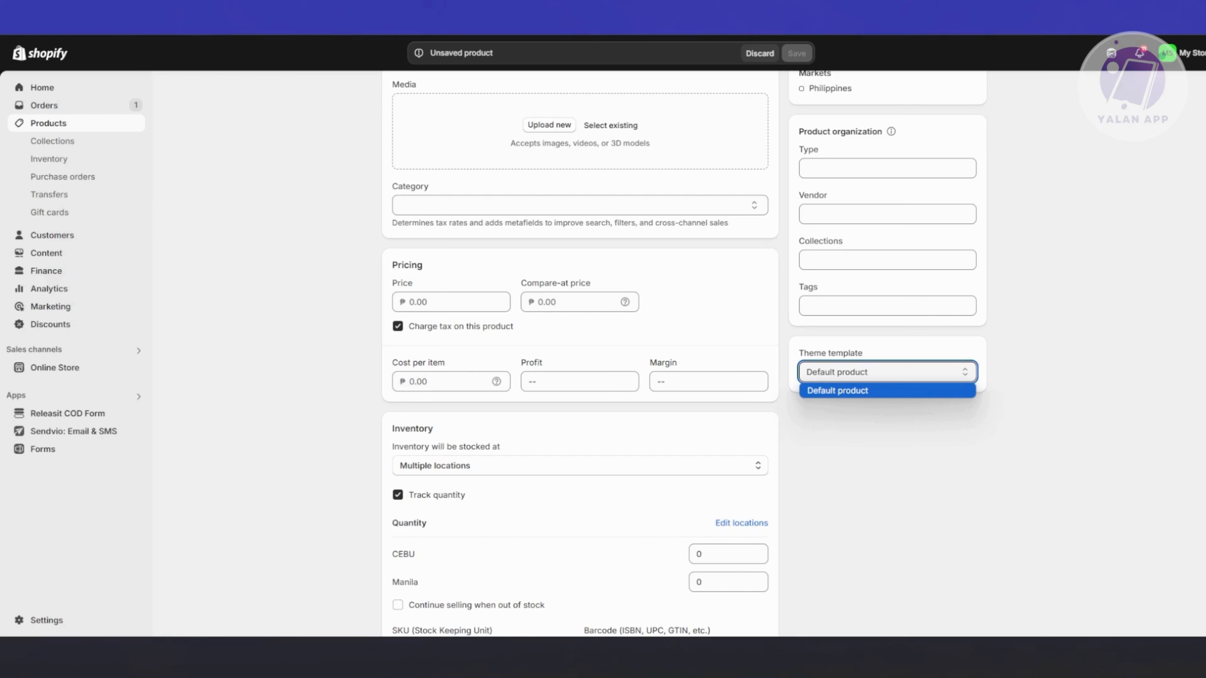
pyautogui.click(686, 311)
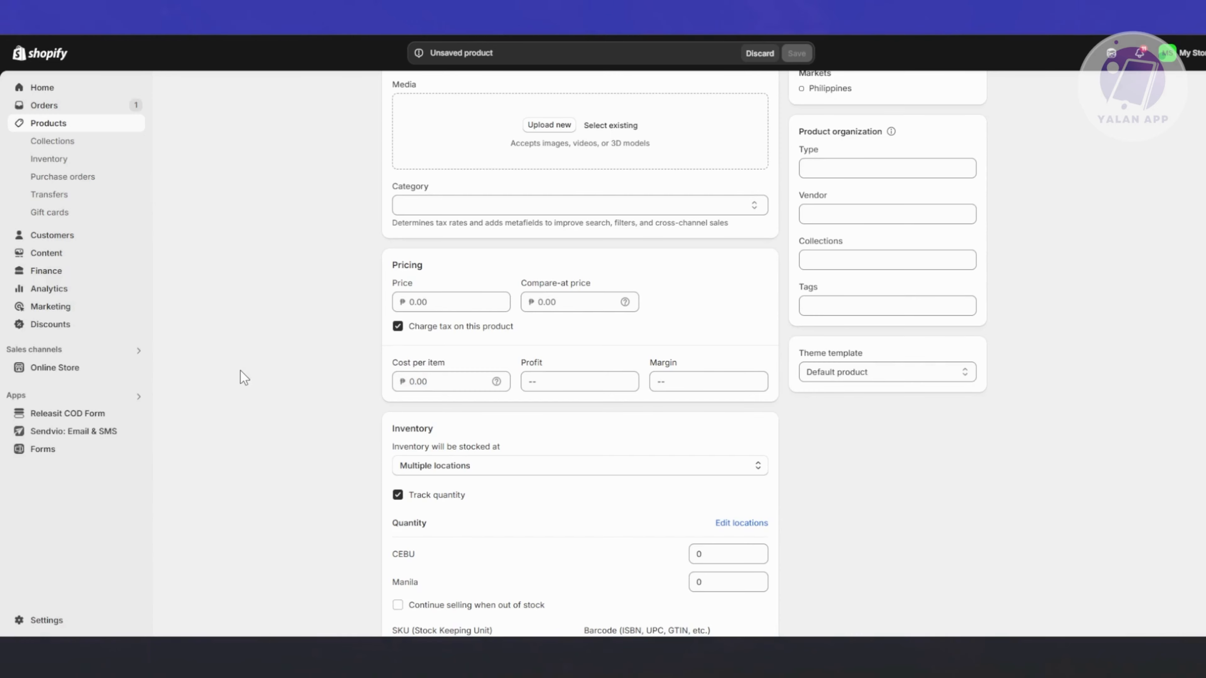
# - Inspect the product organization section, especially the Tags field, along with the rest of the blank form
pyautogui.scroll(4, 244, 377)
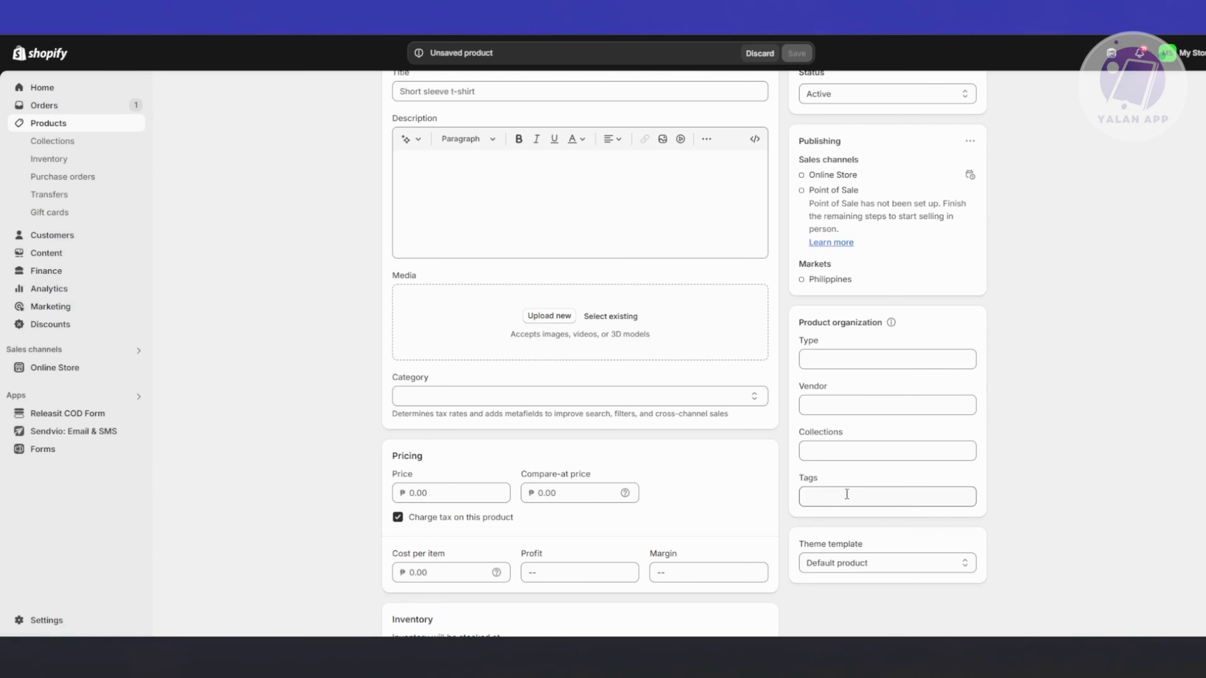
pyautogui.scroll(2, 320, 357)
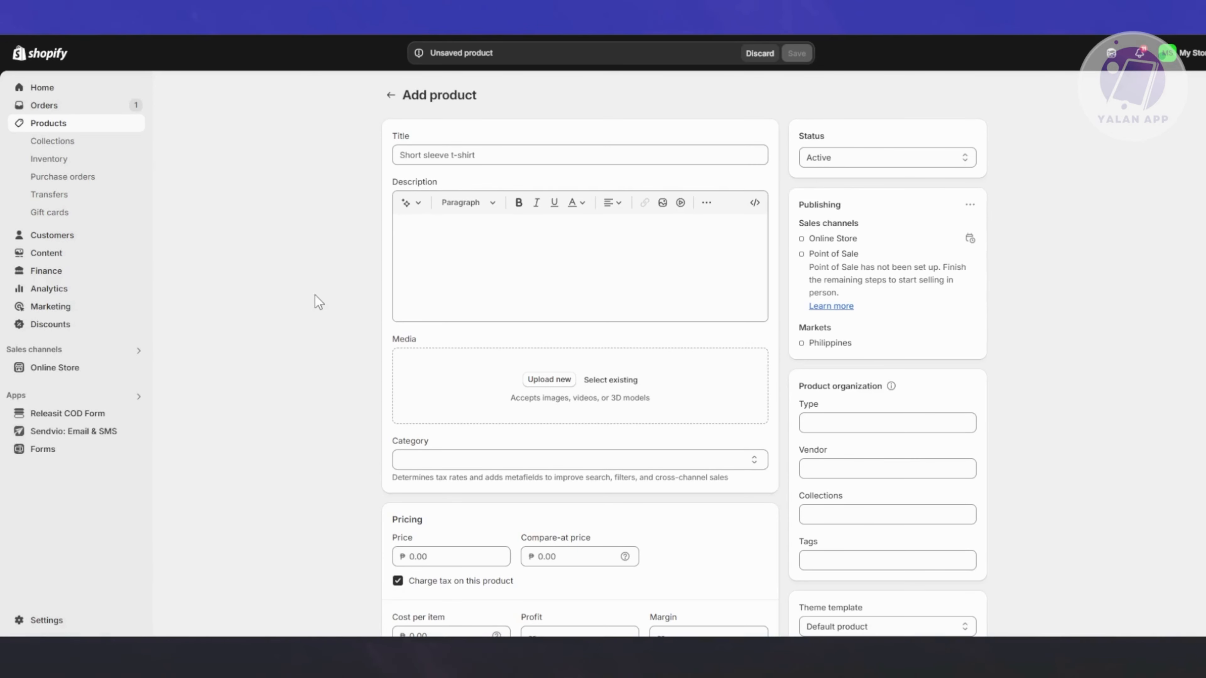
pyautogui.scroll(-4, 603, 277)
pyautogui.click(858, 371)
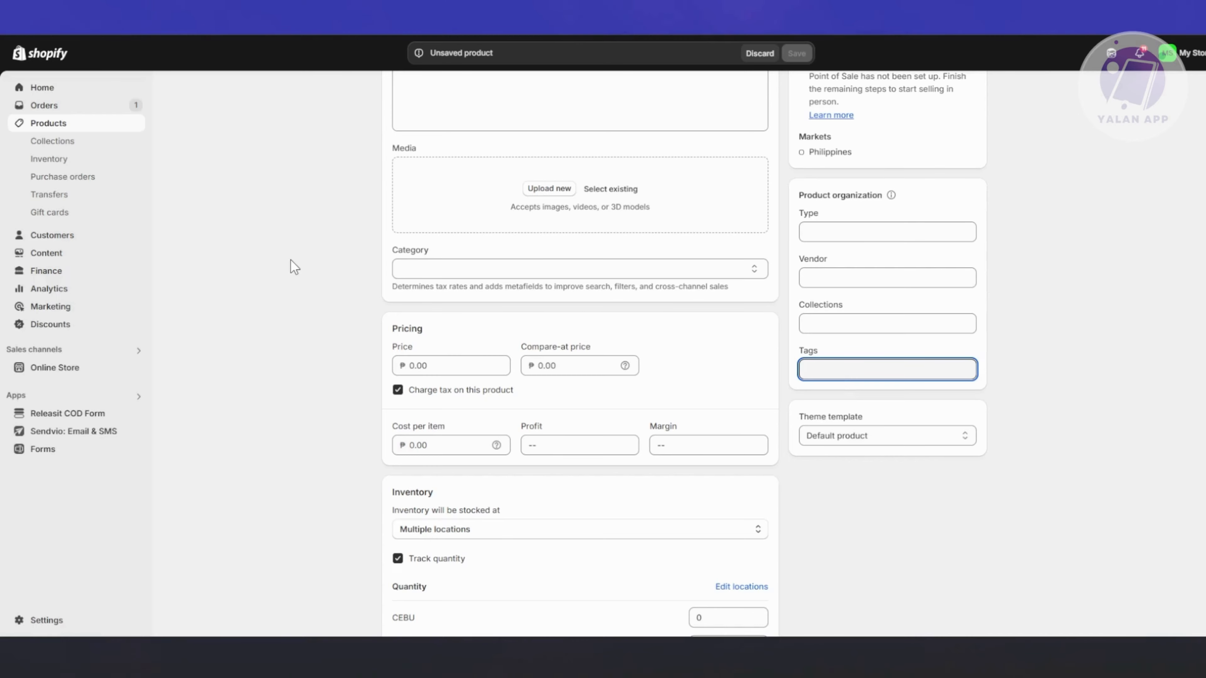
pyautogui.scroll(4, 439, 284)
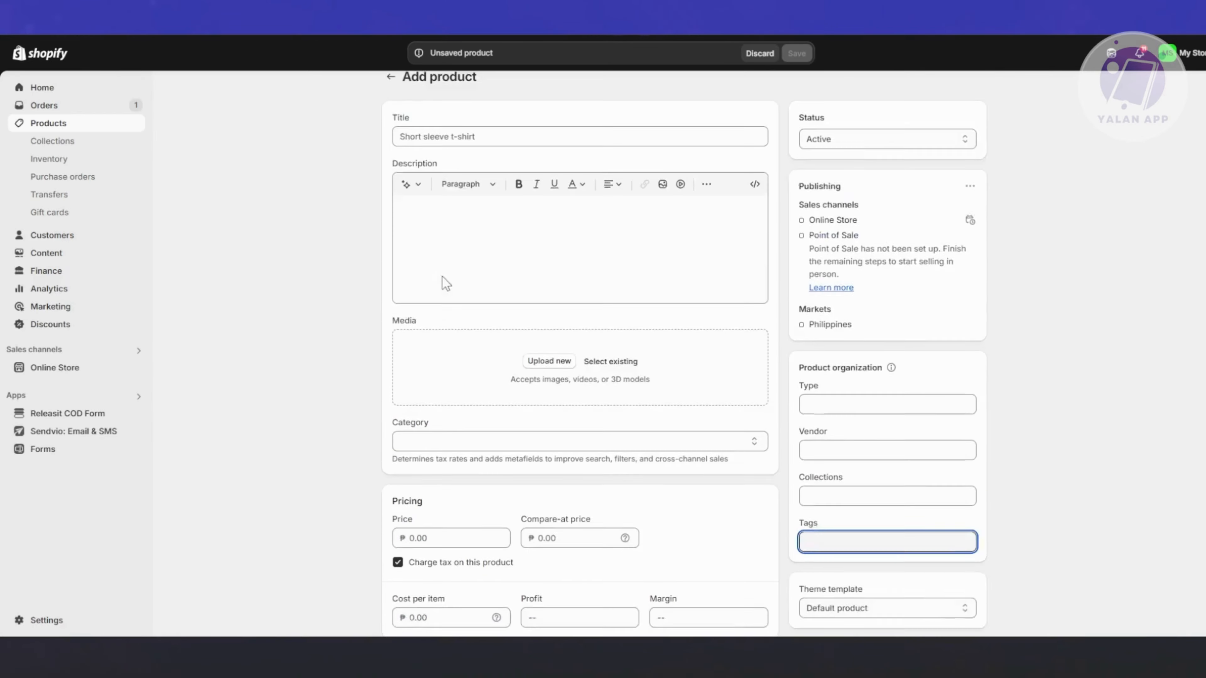
pyautogui.scroll(-8, 455, 257)
pyautogui.scroll(8, 852, 337)
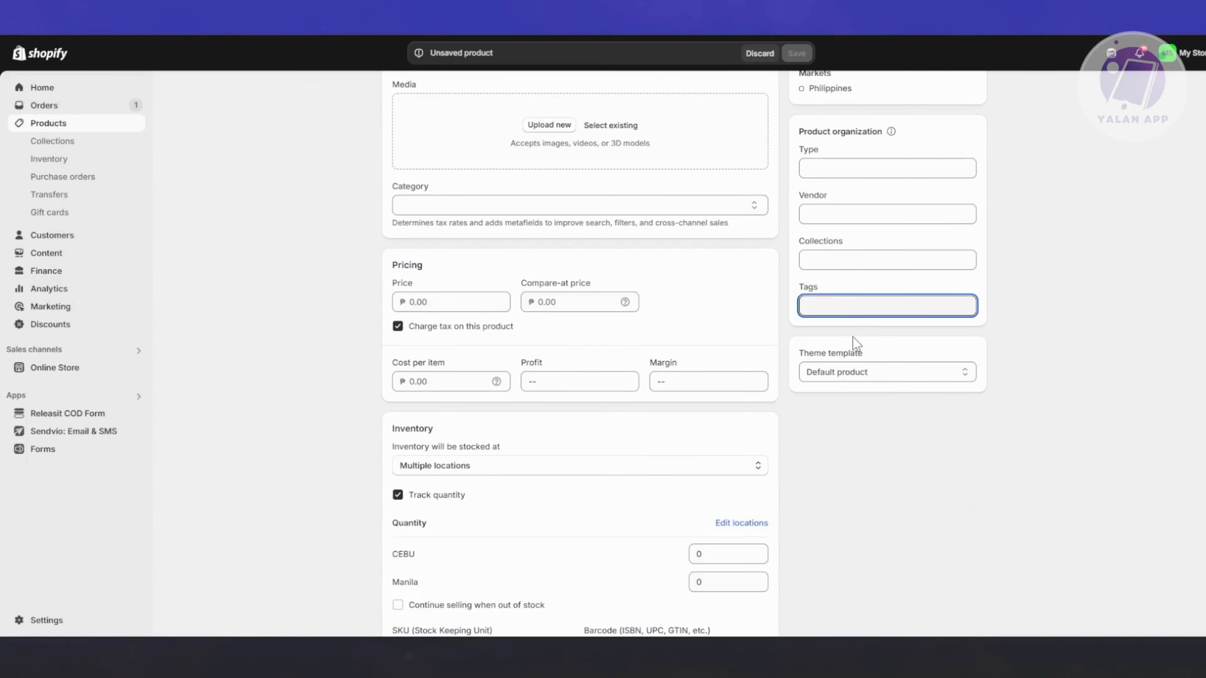
# - Enter "summer product" as the new product's title
pyautogui.click(510, 157)
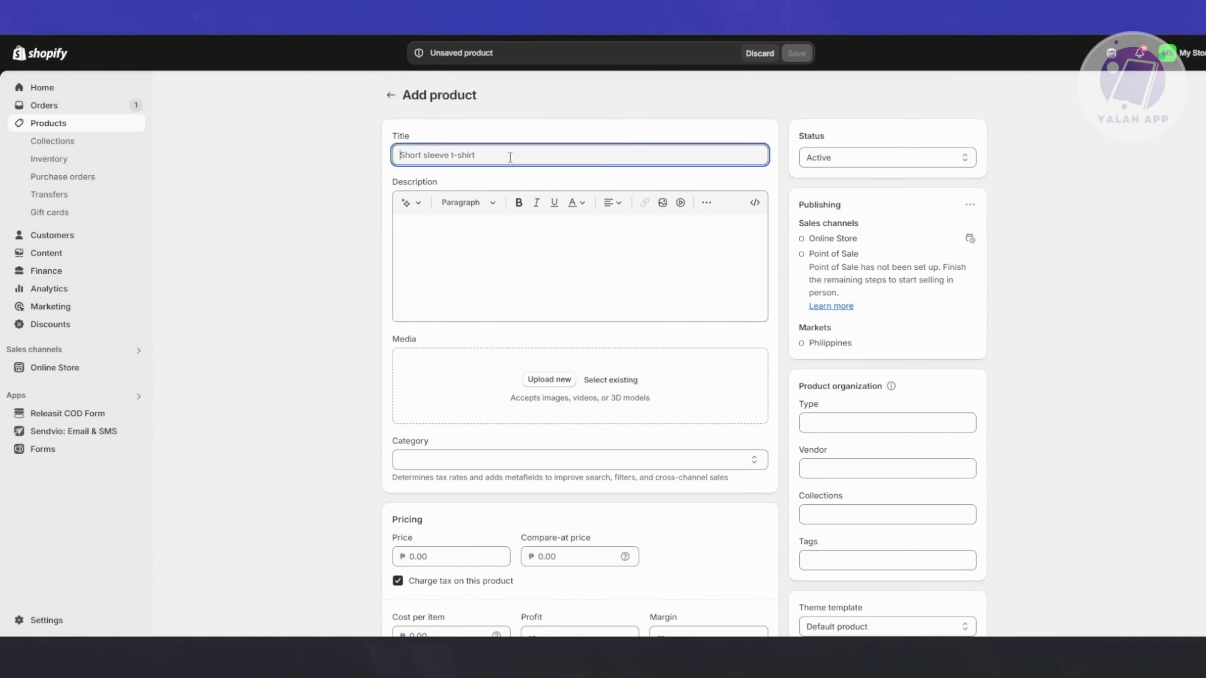
pyautogui.write('summer ')
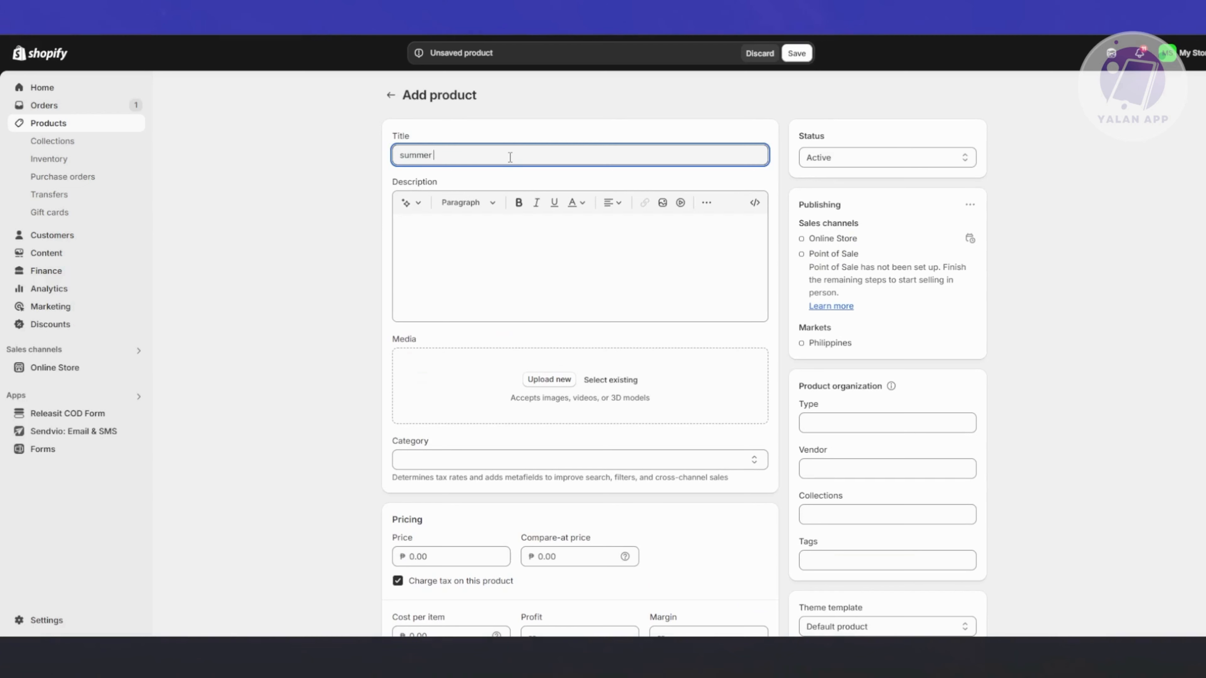
pyautogui.write('product')
pyautogui.click(307, 286)
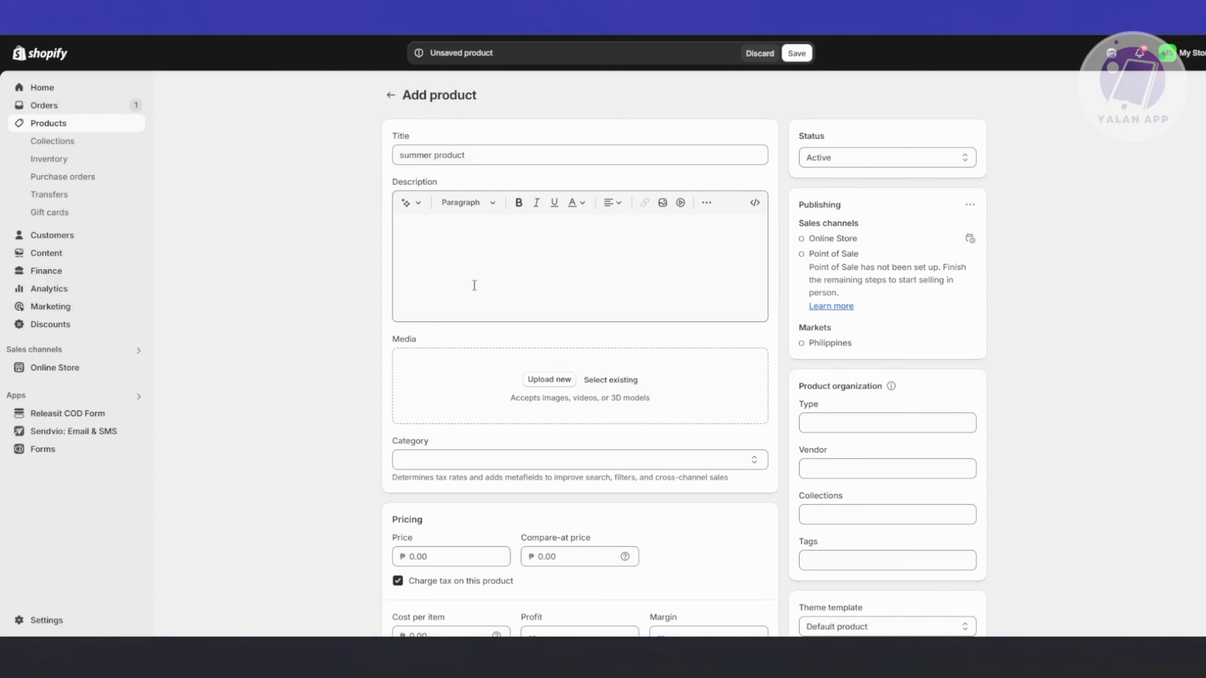
# - Set the product type to "shirt" and add another word to the end of the product title
pyautogui.scroll(-2, 480, 295)
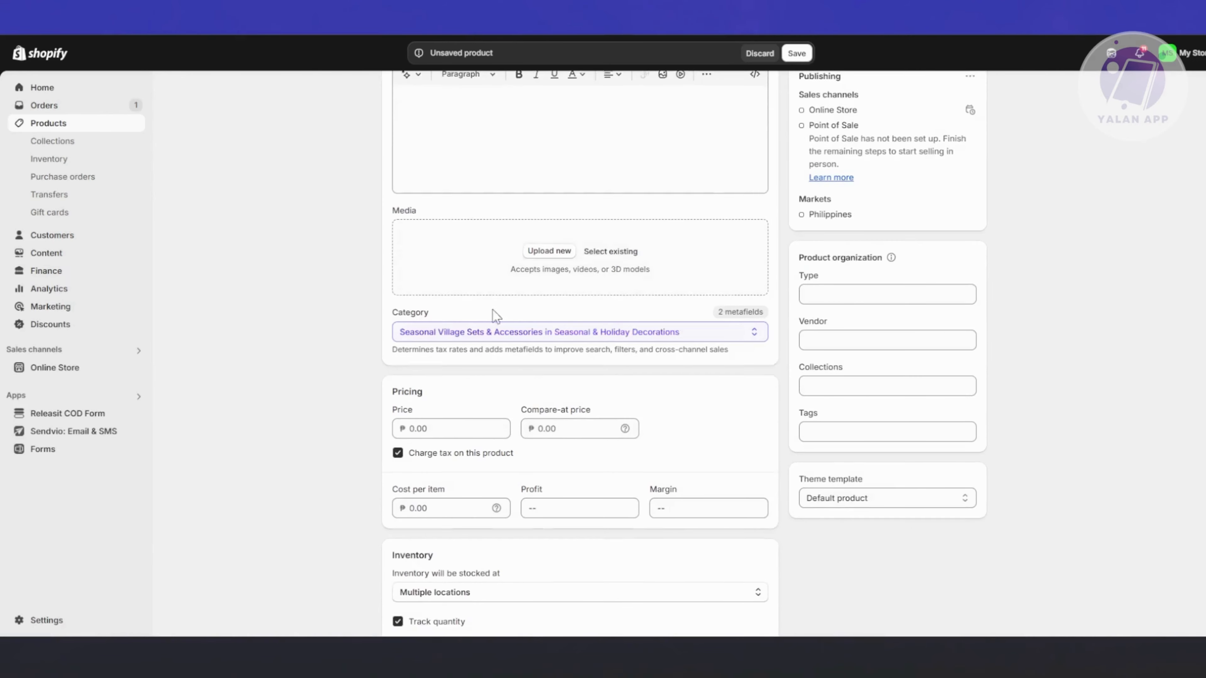
pyautogui.scroll(2, 494, 315)
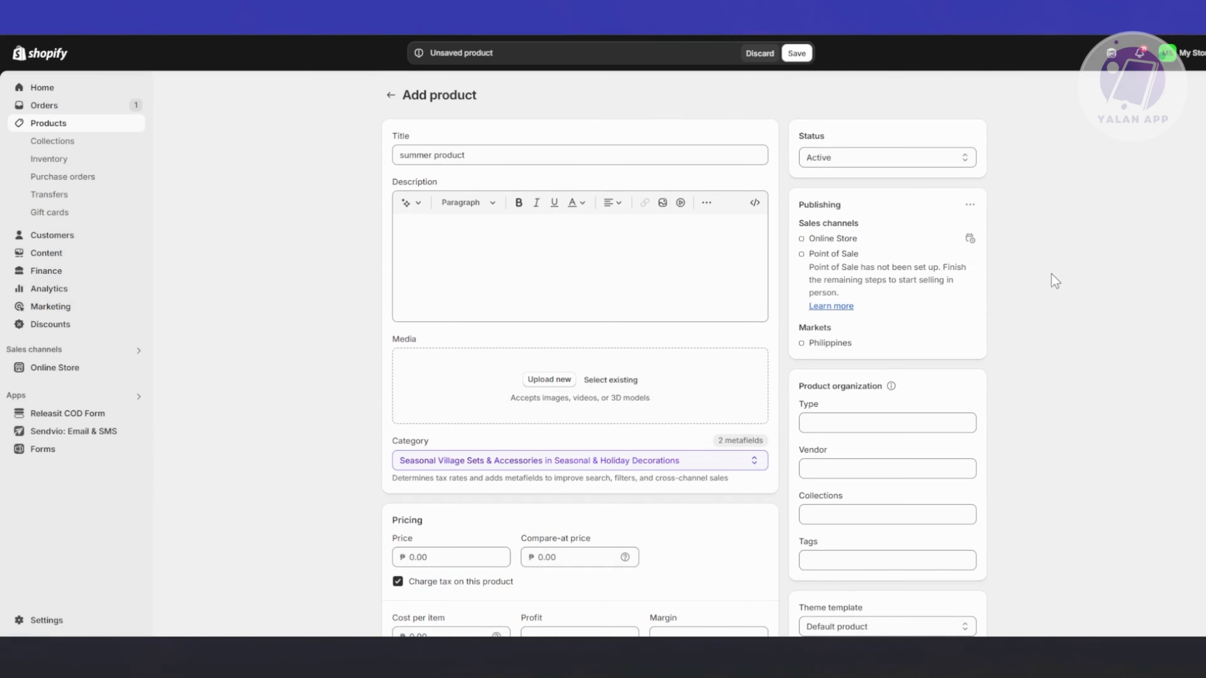
pyautogui.scroll(-1, 1053, 278)
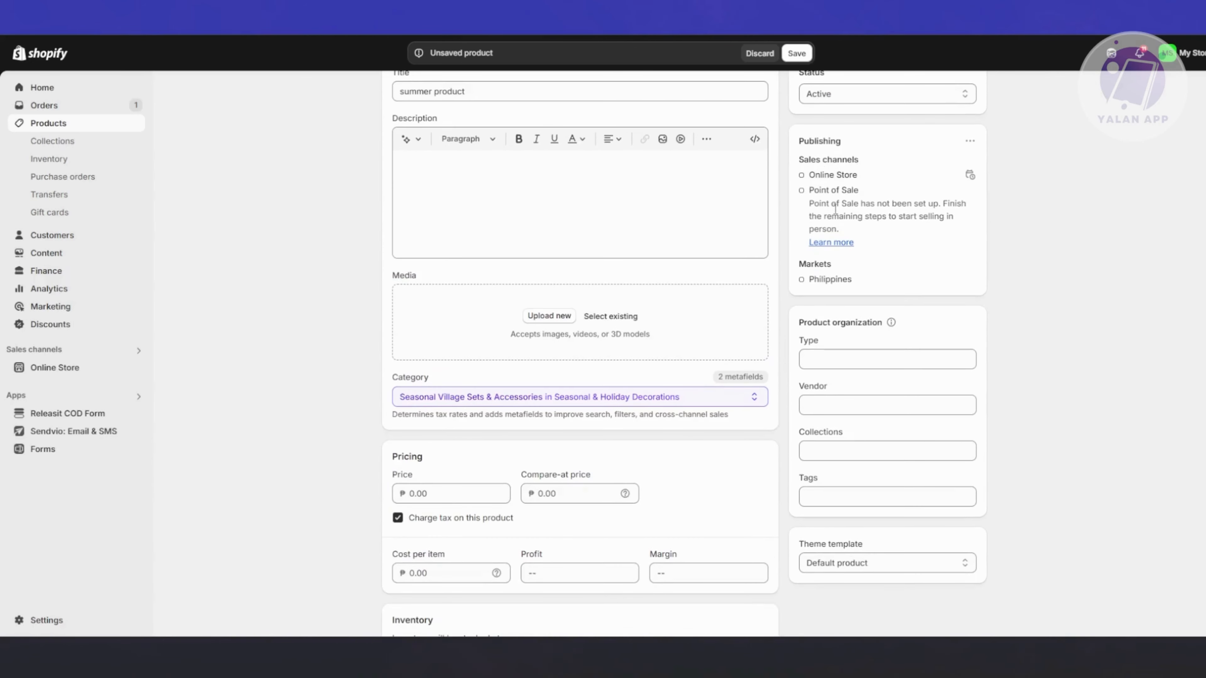
pyautogui.scroll(-2, 1007, 280)
pyautogui.click(826, 233)
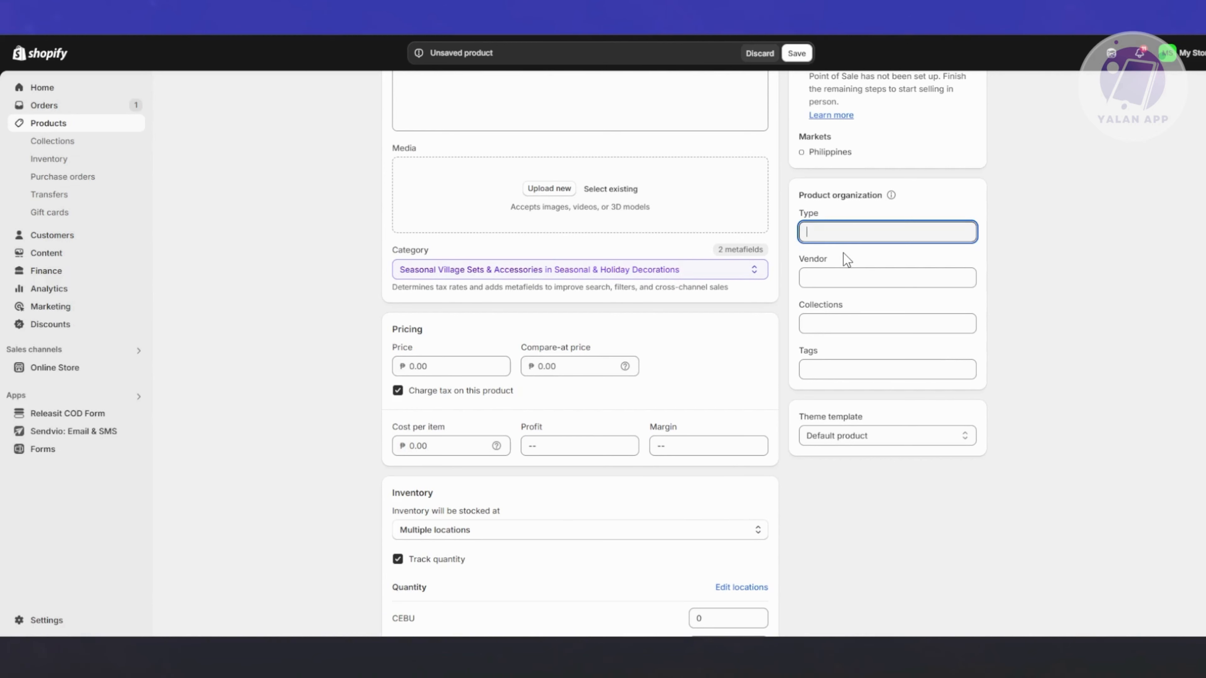
pyautogui.scroll(3, 864, 254)
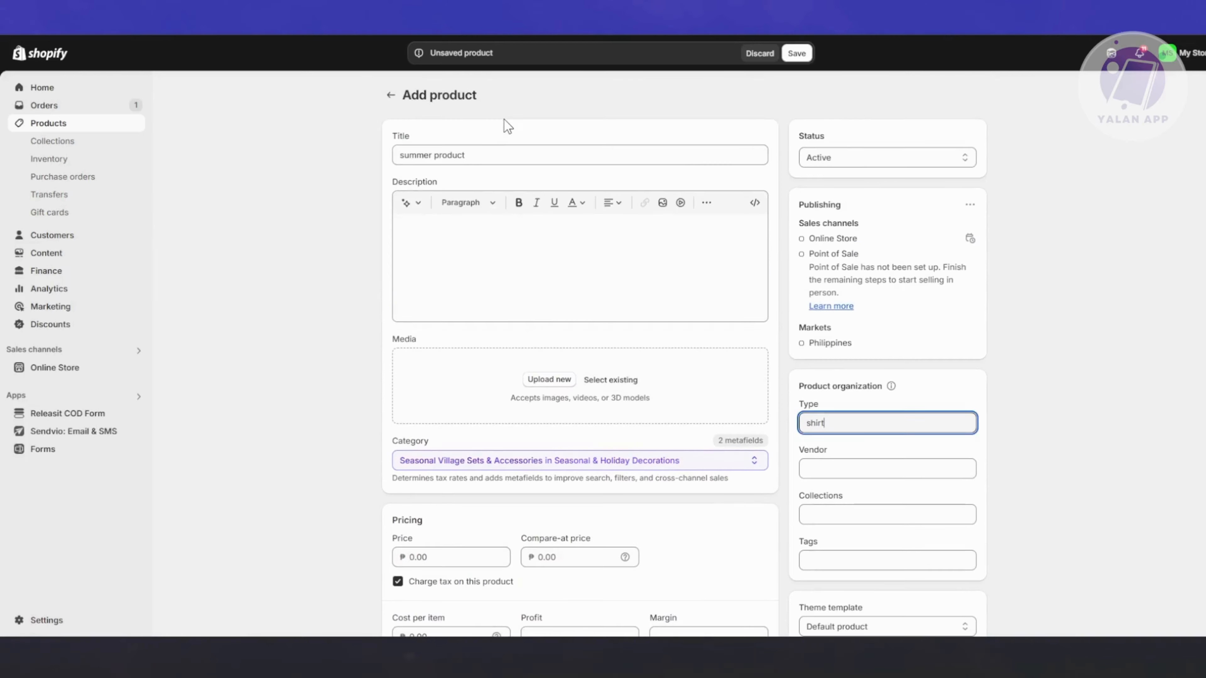
pyautogui.click(503, 154)
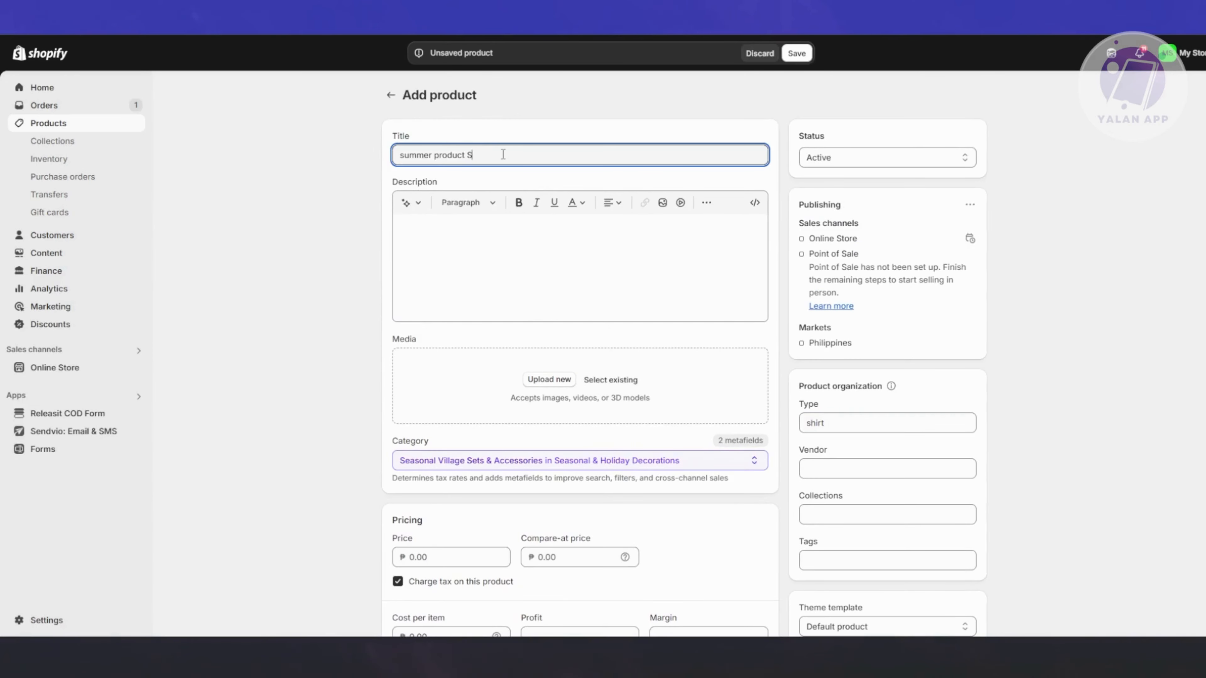
# - Add the tag "summer" to the new product in its organization section
pyautogui.scroll(-3, 986, 226)
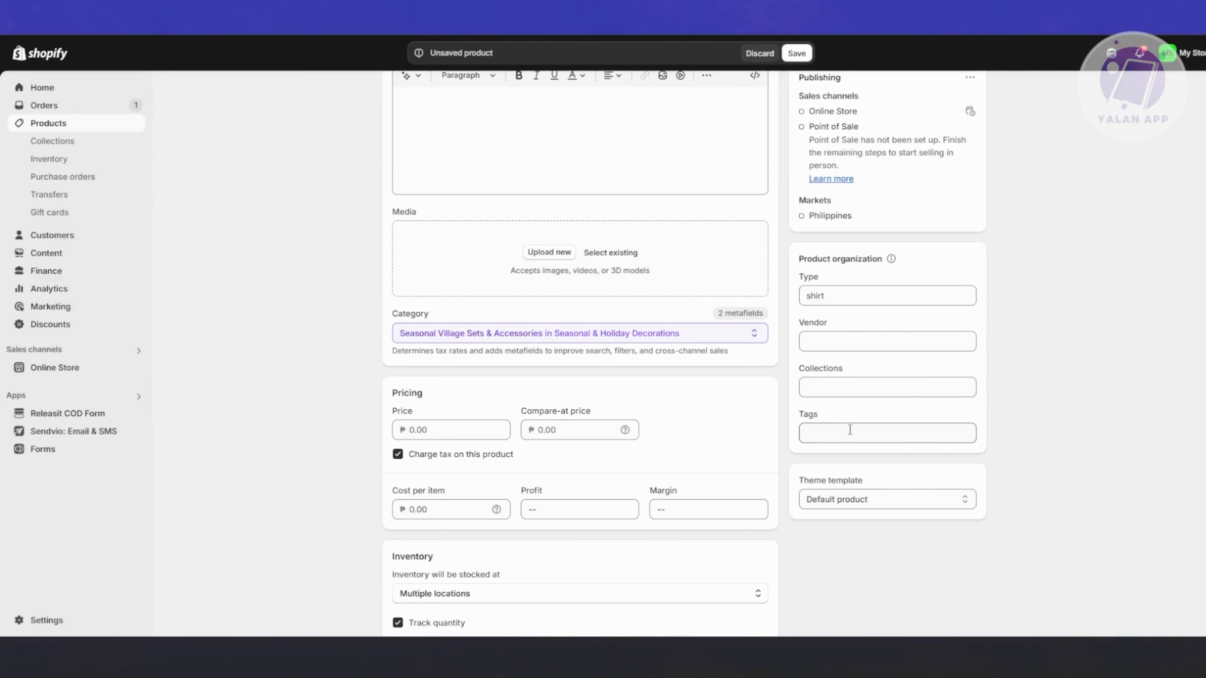
pyautogui.click(831, 433)
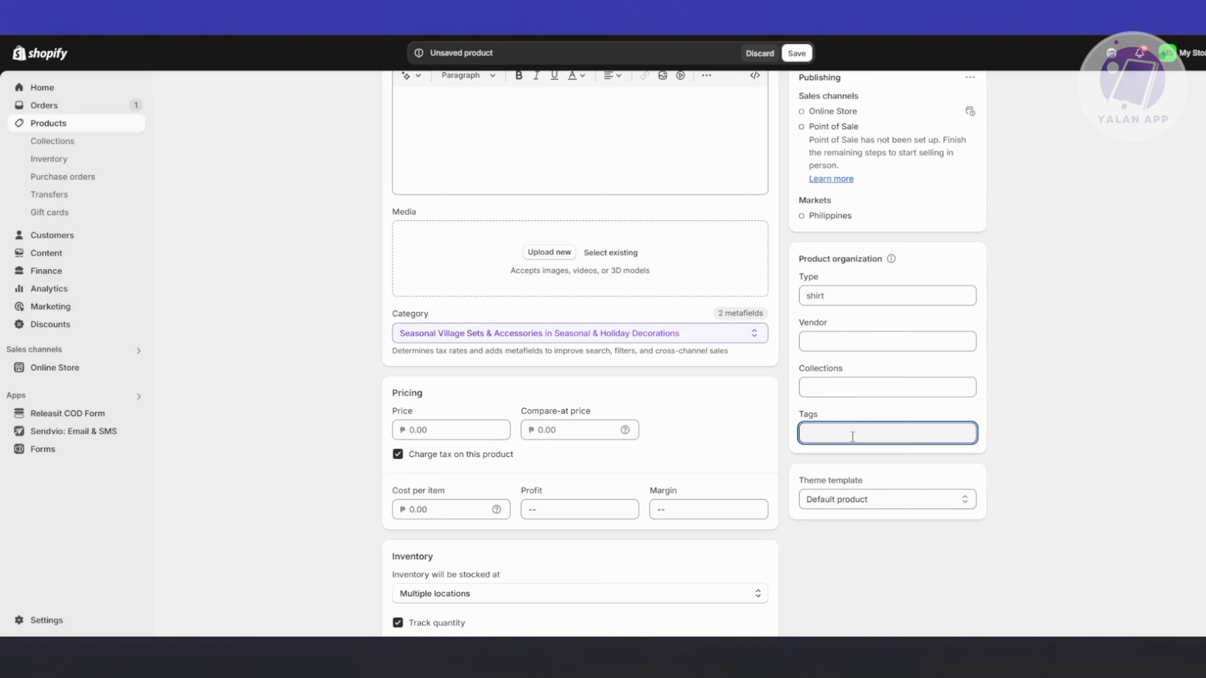
pyautogui.write('summer')
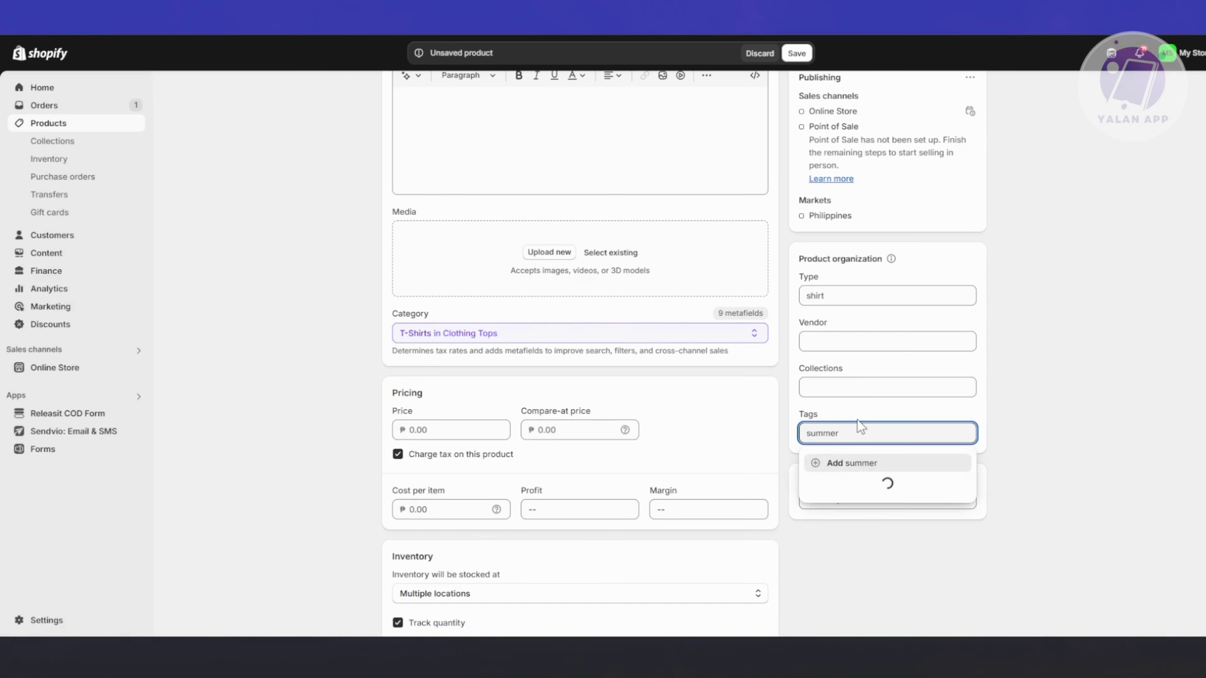
pyautogui.click(865, 461)
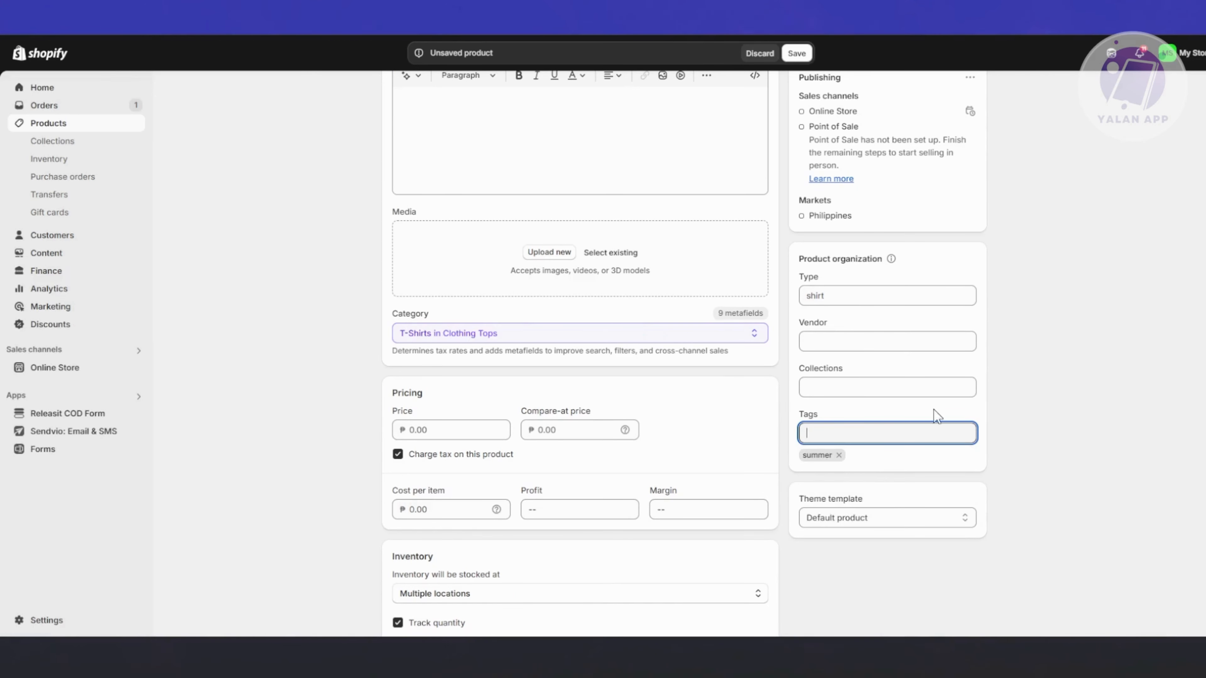
pyautogui.click(1050, 430)
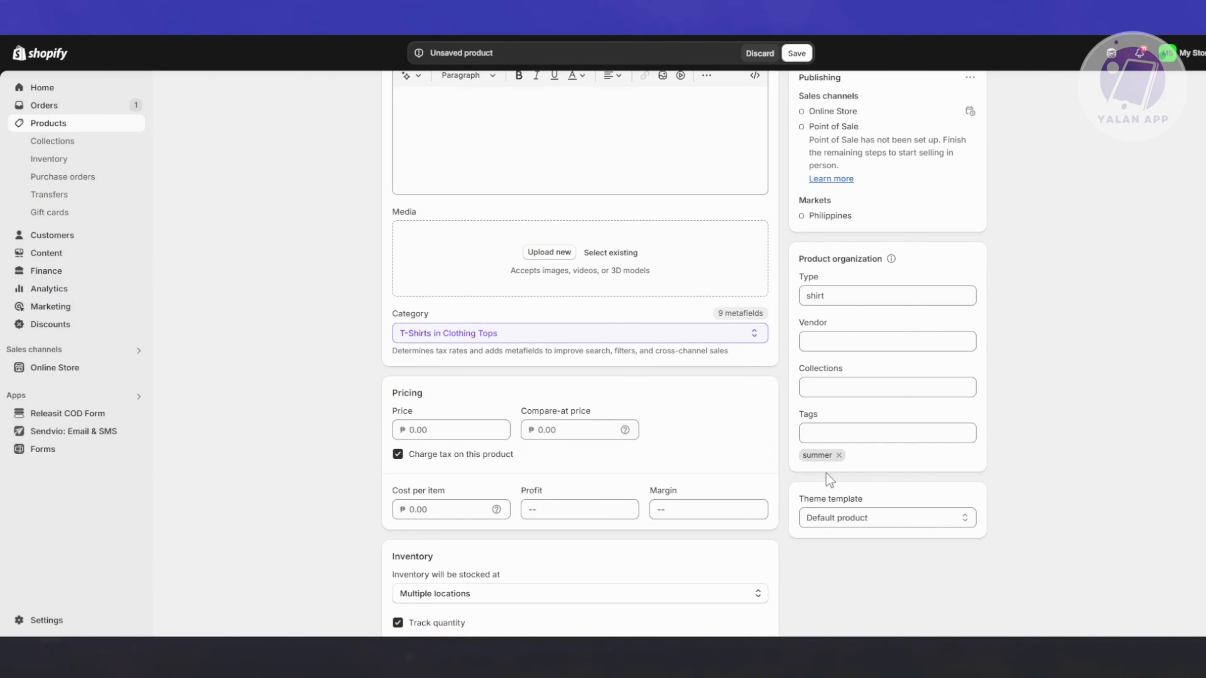
# - Examine the product's pricing section, especially the Price, Cost per item and Compare-at price fields
pyautogui.scroll(-4, 259, 460)
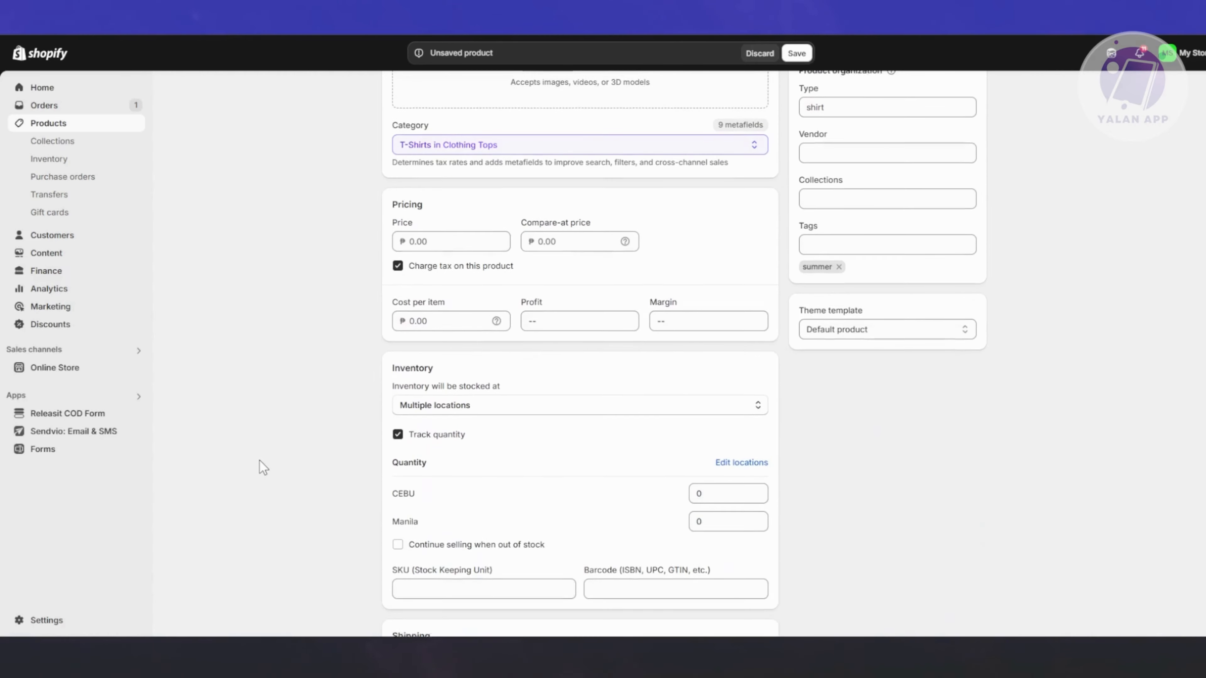
pyautogui.click(446, 235)
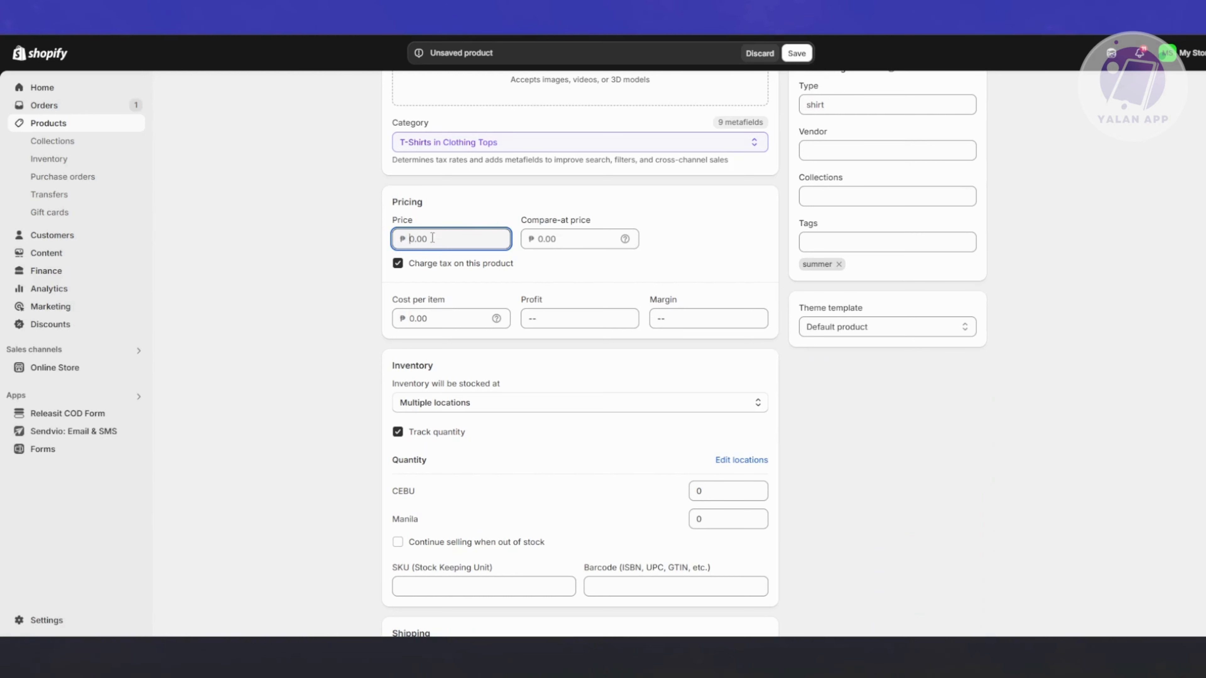
pyautogui.click(398, 292)
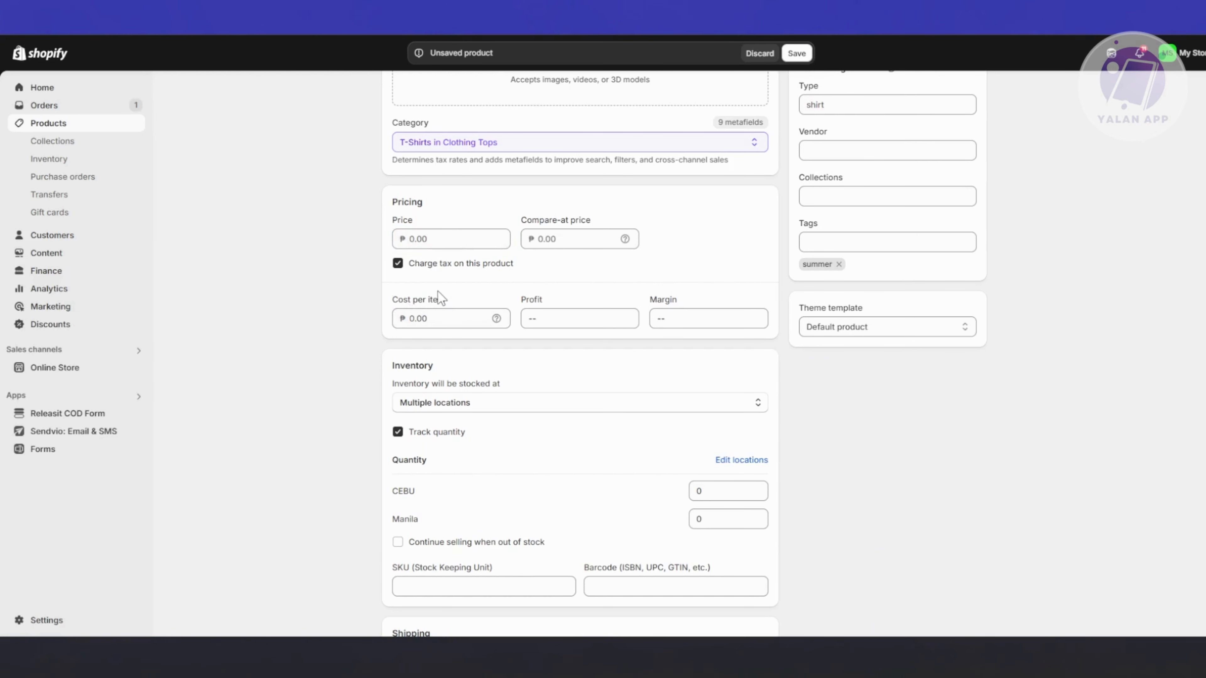
pyautogui.moveTo(438, 292); pyautogui.dragTo(460, 293)
pyautogui.click(465, 288)
pyautogui.click(439, 322)
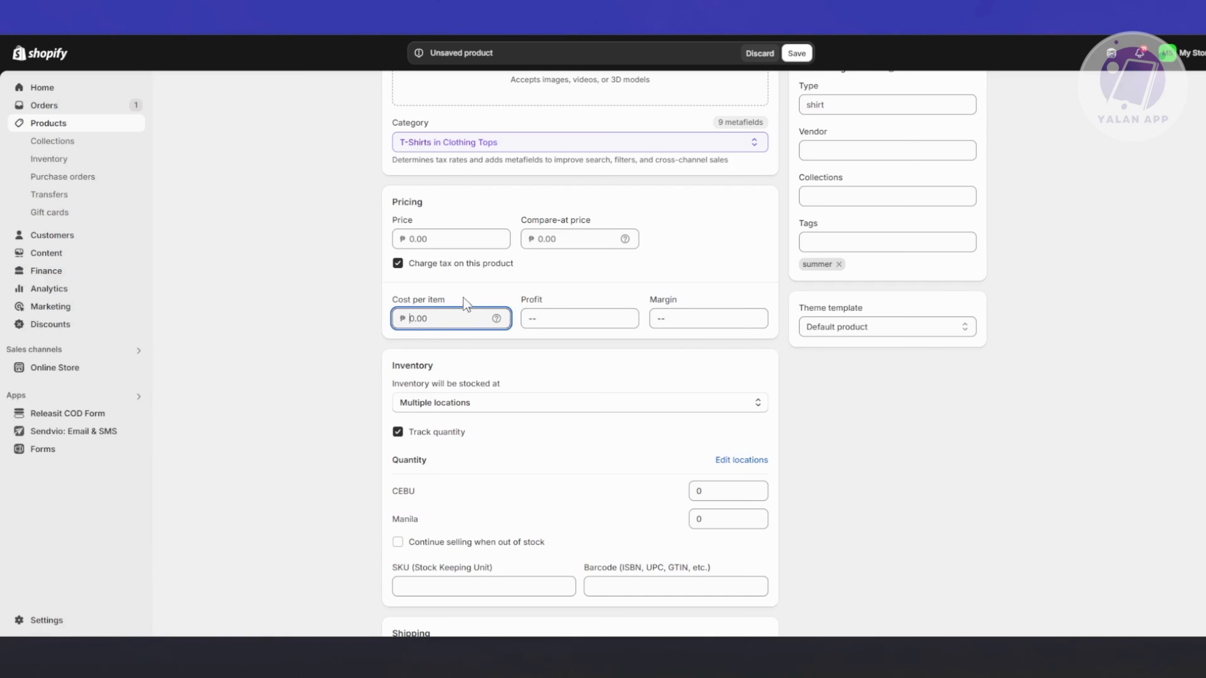
pyautogui.moveTo(593, 223); pyautogui.dragTo(520, 223)
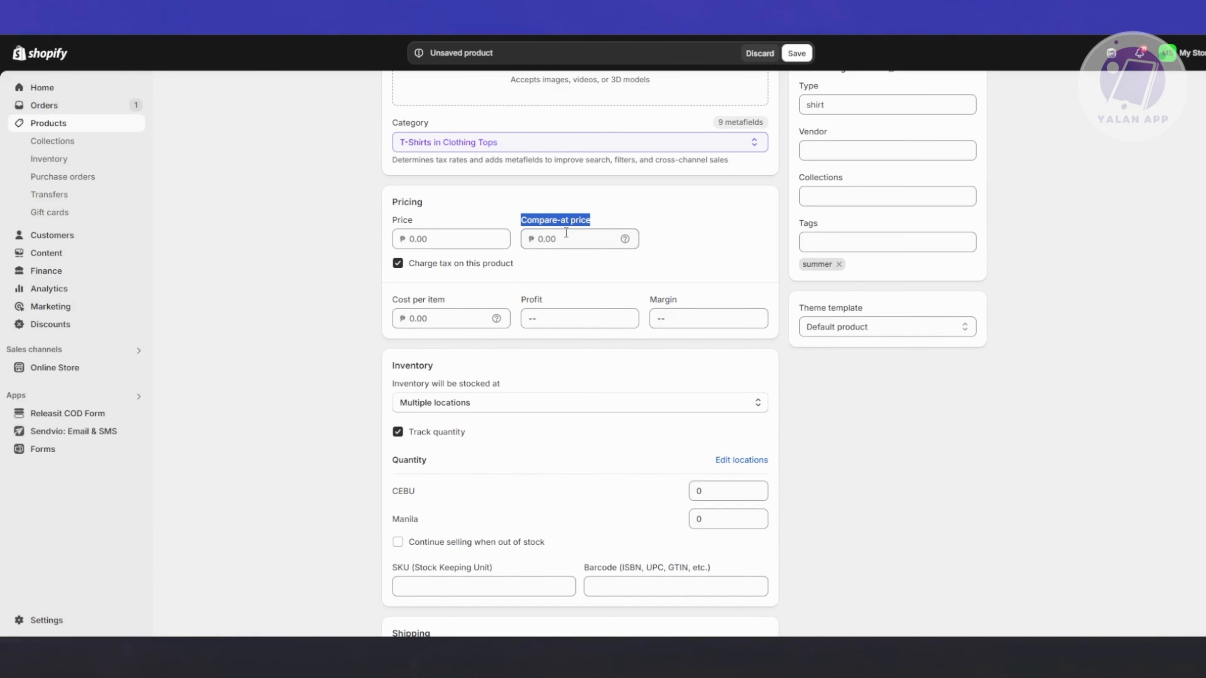
# - Set the product's price to ₱1,000.00 and its compare-at price to ₱1,200.00
pyautogui.click(427, 239)
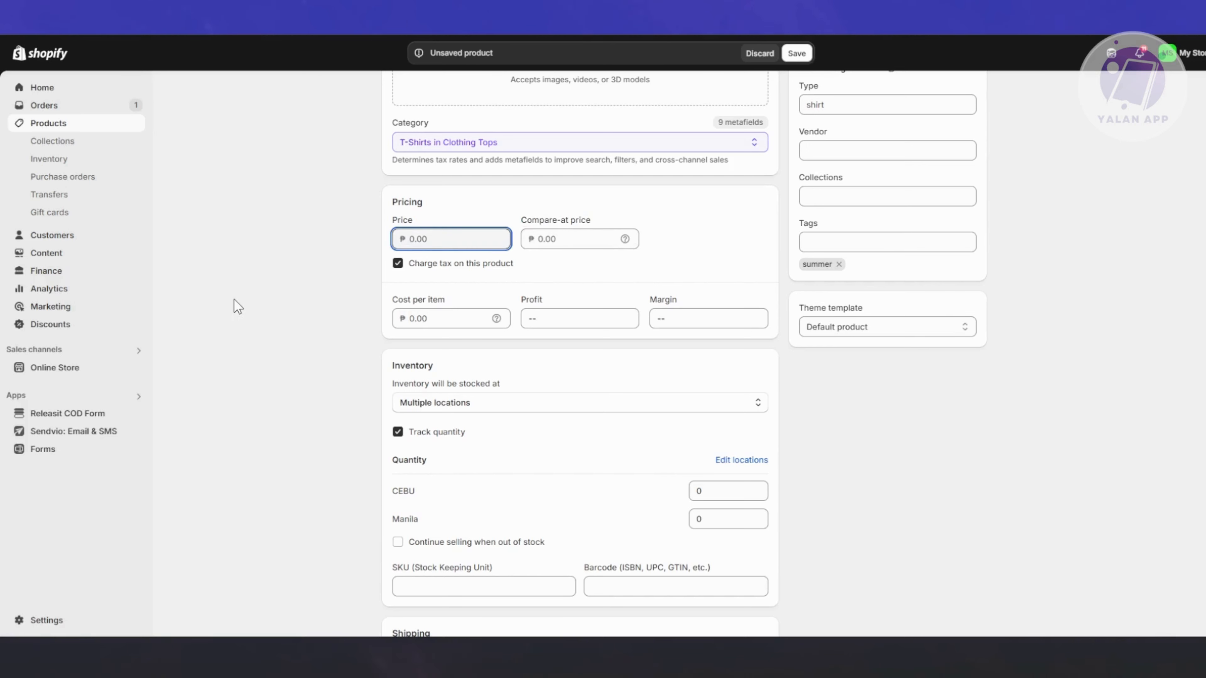
pyautogui.write('1000')
pyautogui.click(589, 240)
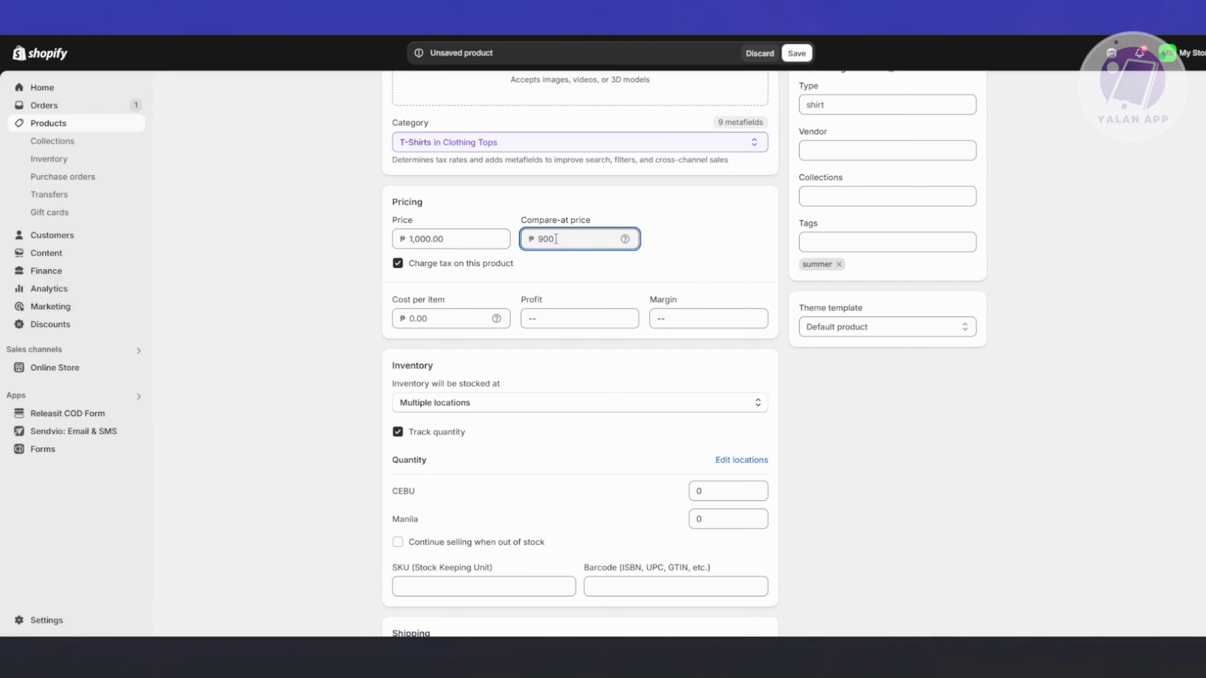
pyautogui.hotkey('ctrl', 'a')
pyautogui.write('1,2')
pyautogui.write('00')
pyautogui.moveTo(393, 222); pyautogui.dragTo(452, 219)
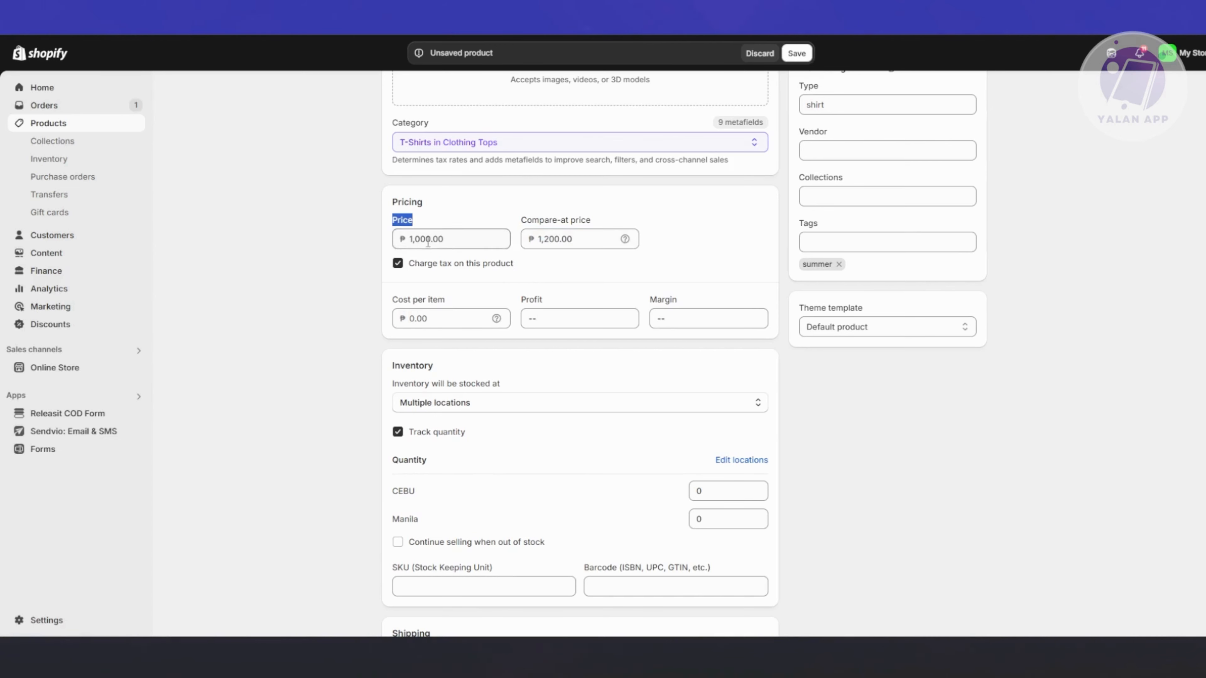
pyautogui.doubleClick(466, 231)
# - Check the completed product form up to its title and save the new product
pyautogui.scroll(4, 280, 382)
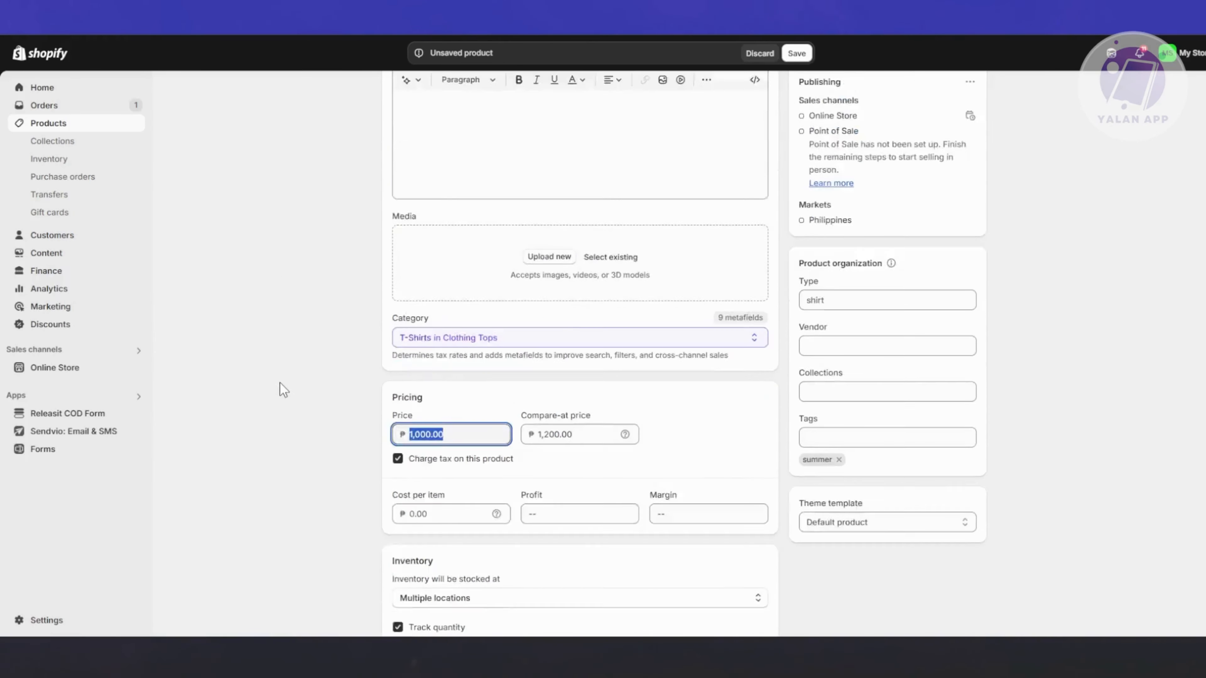
pyautogui.scroll(3, 280, 383)
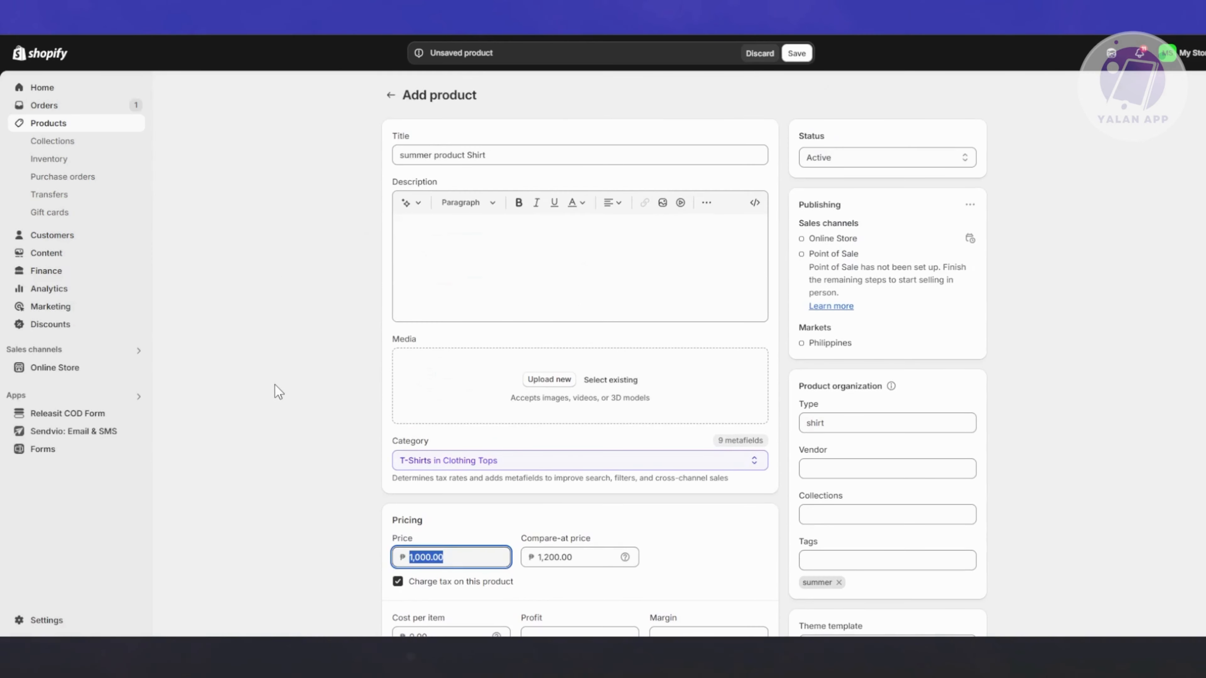
pyautogui.click(797, 53)
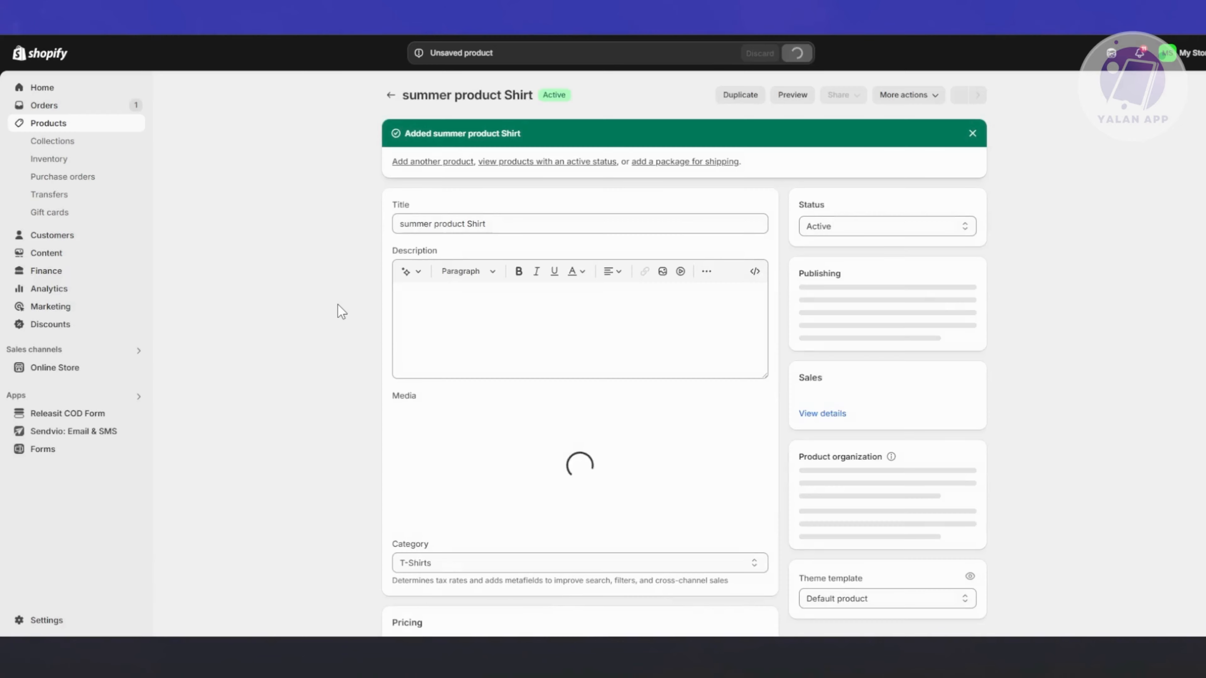
# - Review the saved product's inventory section and view the options for where its inventory is stocked
pyautogui.scroll(-6, 324, 395)
pyautogui.scroll(-5, 304, 394)
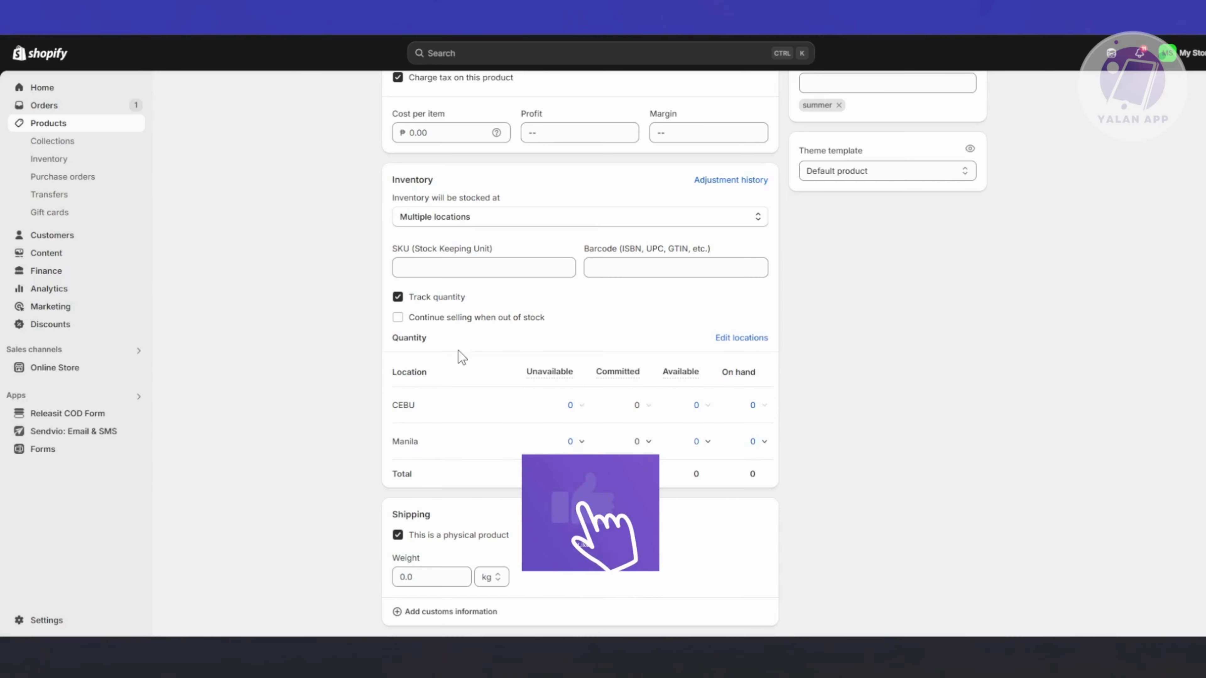
pyautogui.click(518, 217)
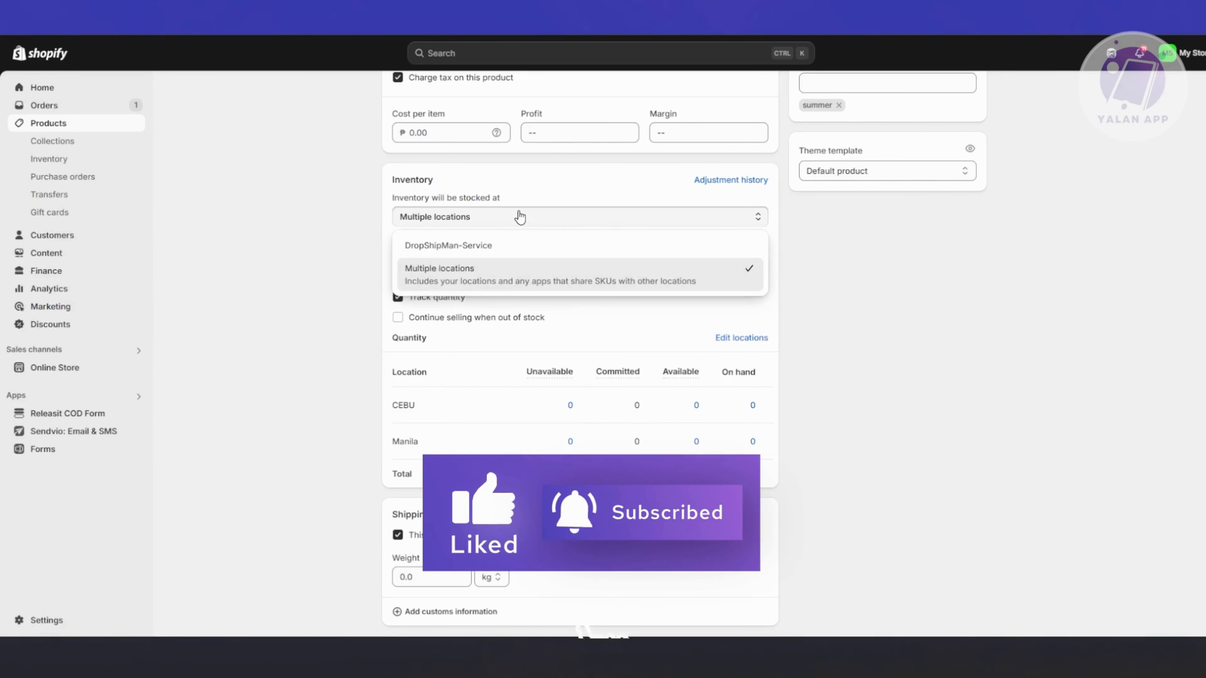
pyautogui.click(520, 217)
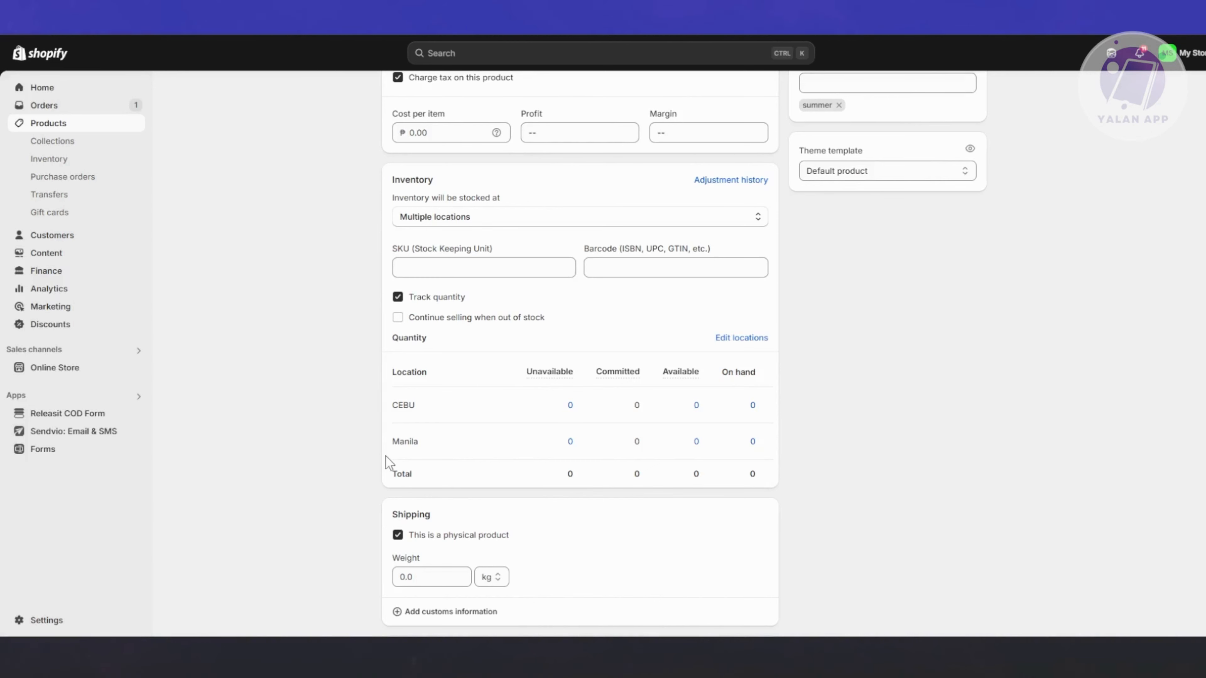
# - Open the store's general settings and review them, particularly the store details and order processing options
pyautogui.click(48, 620)
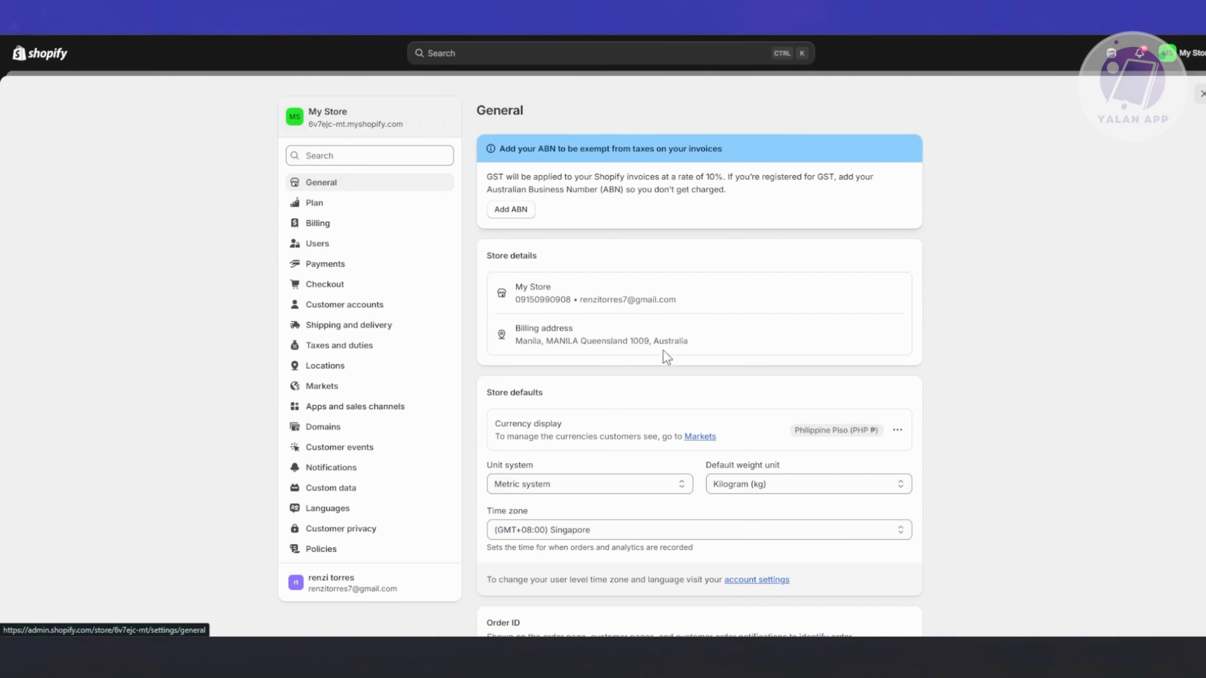
pyautogui.scroll(-10, 539, 337)
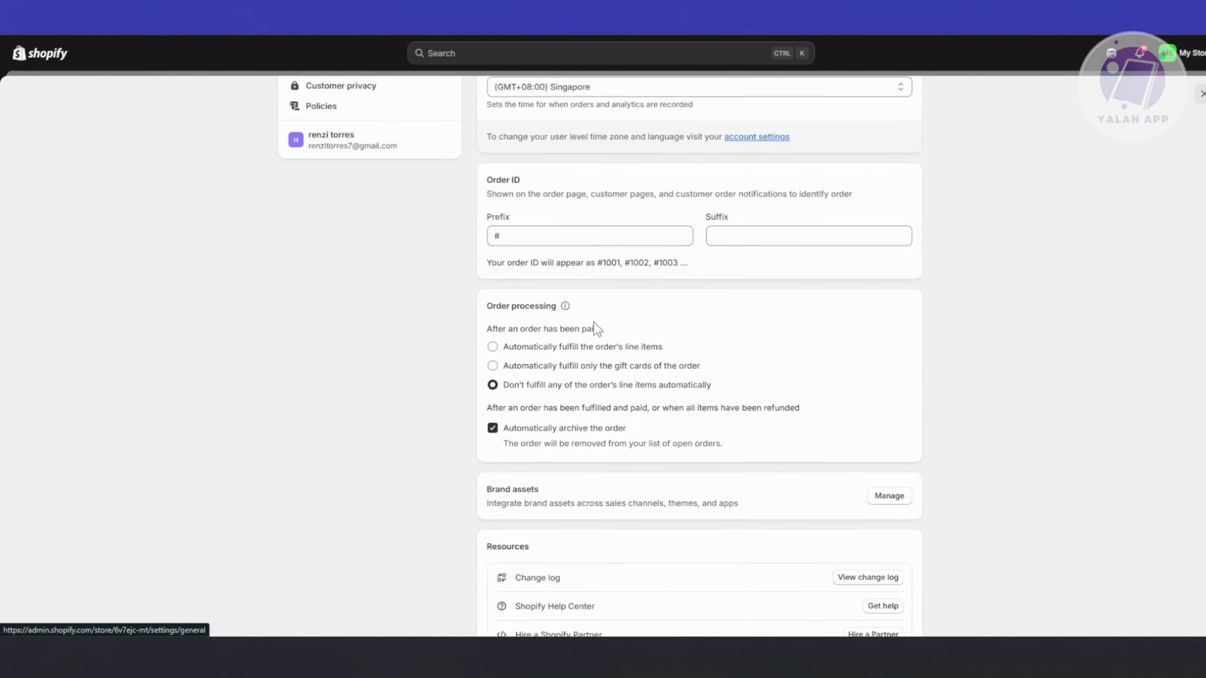
pyautogui.scroll(-3, 593, 322)
pyautogui.scroll(15, 595, 329)
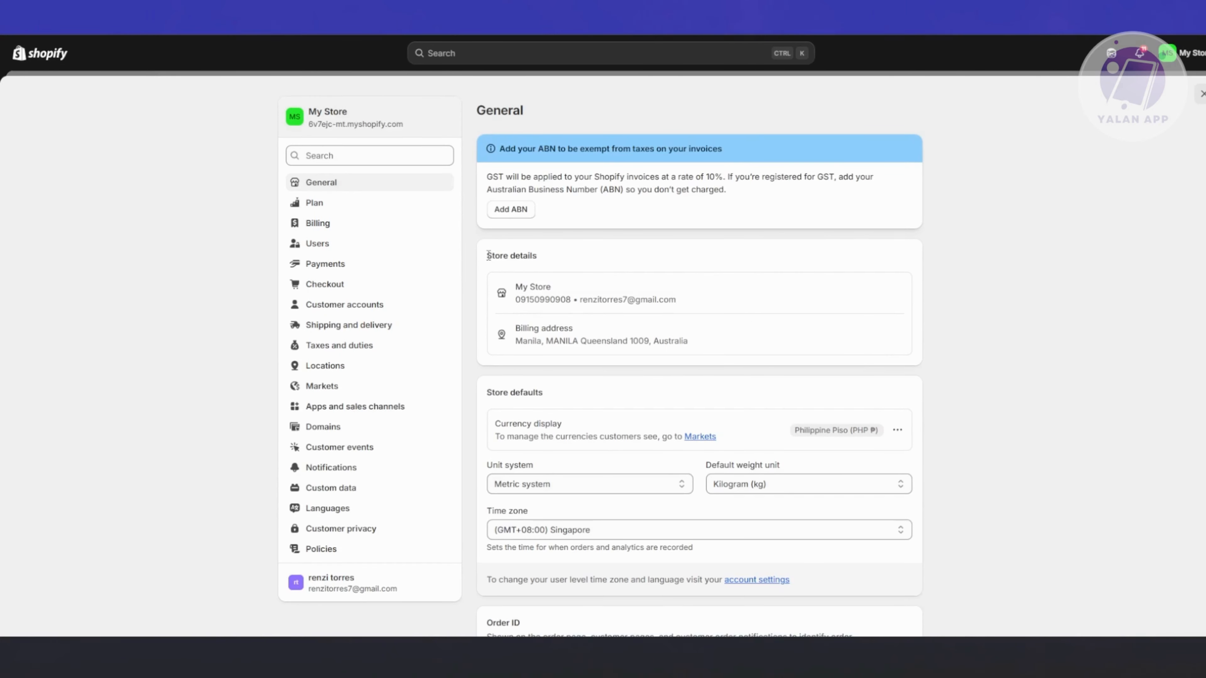
pyautogui.moveTo(488, 256); pyautogui.dragTo(1042, 351)
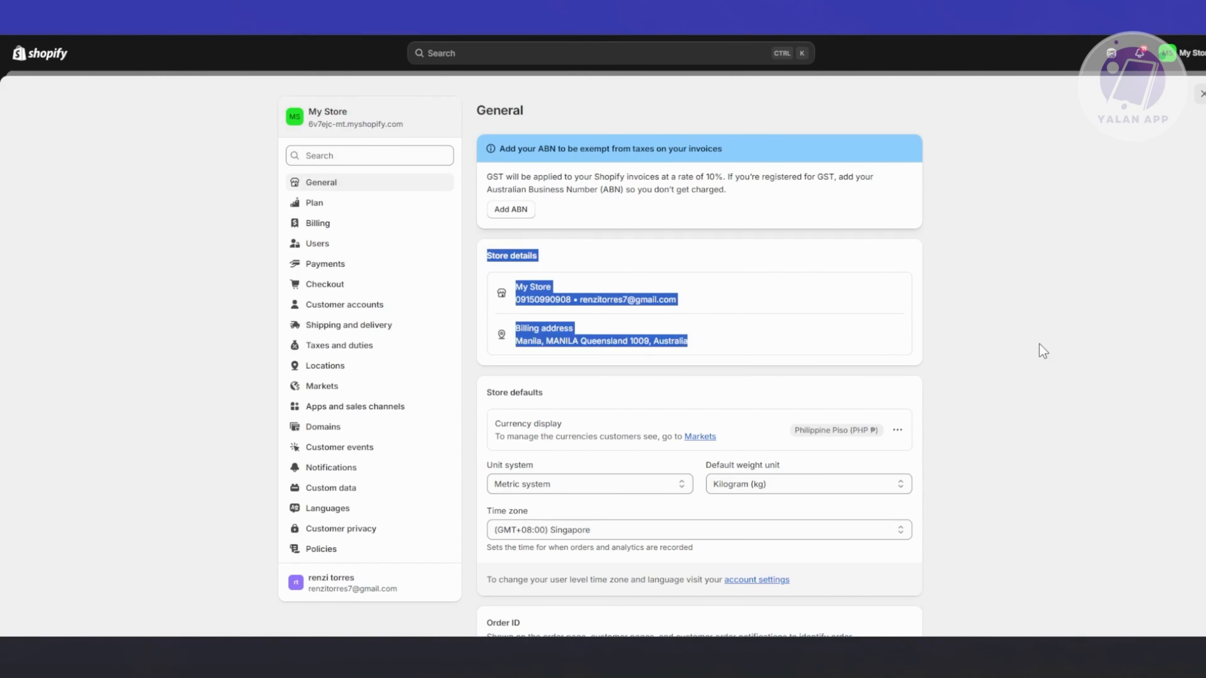
pyautogui.click(1043, 352)
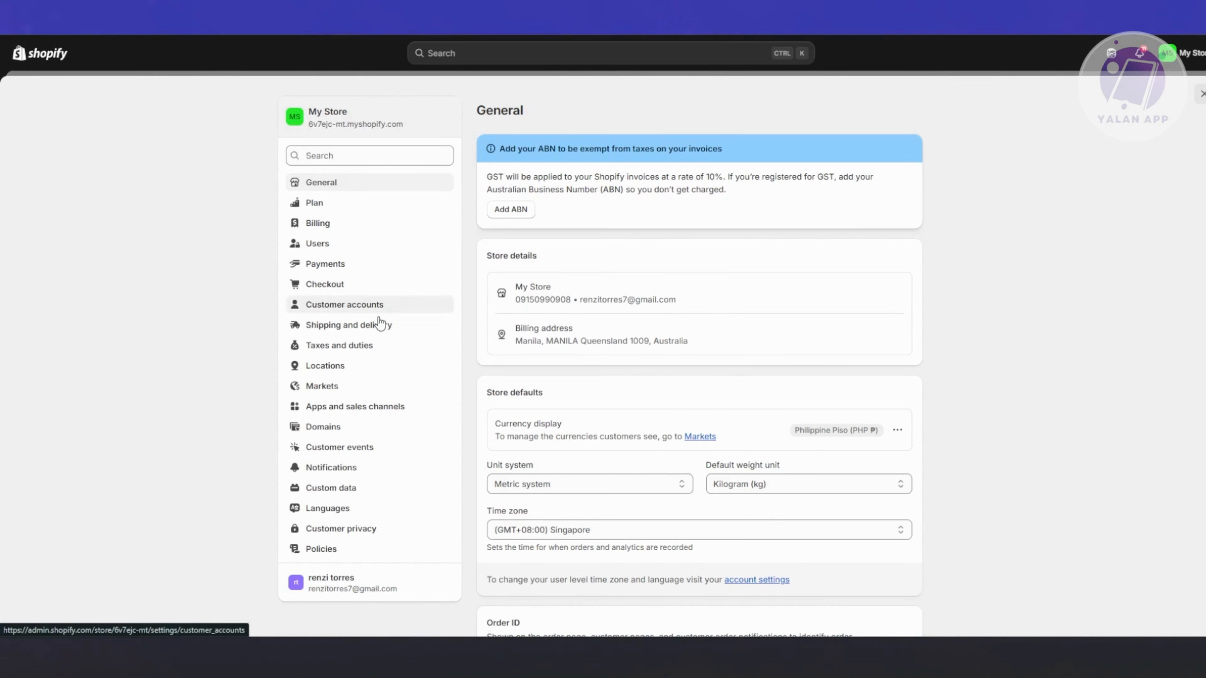
# - View the Manila location's details in the store's location settings, and return to the product's inventory section
pyautogui.click(325, 370)
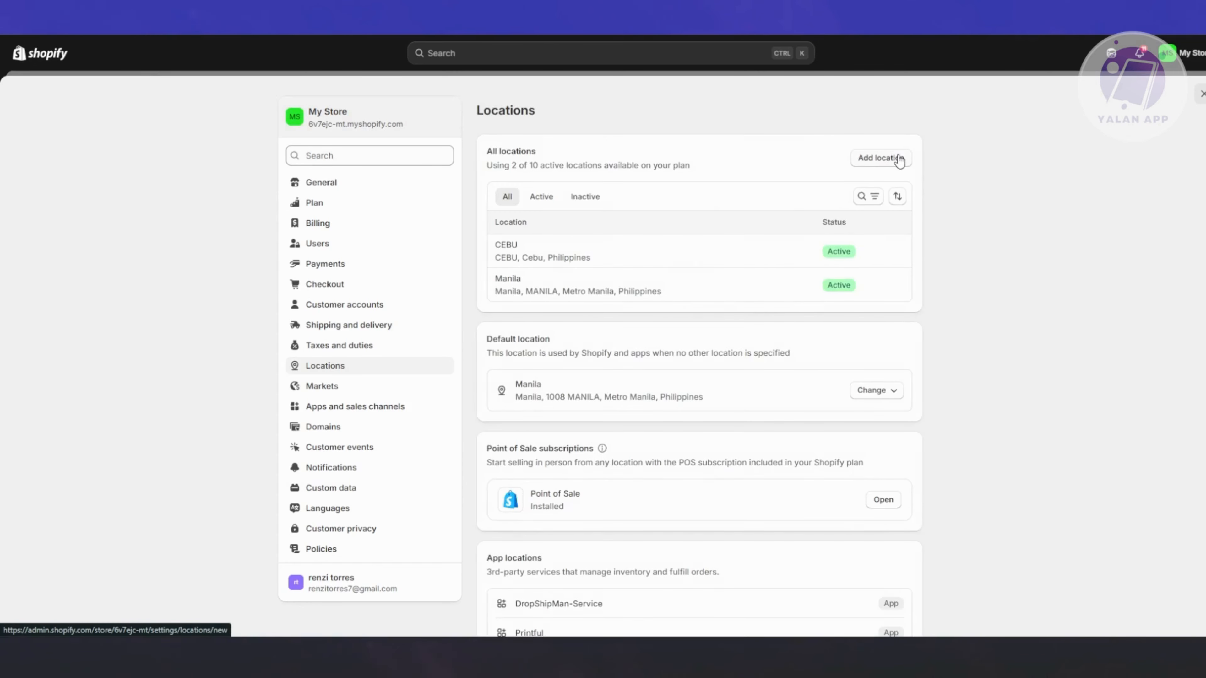
pyautogui.click(584, 292)
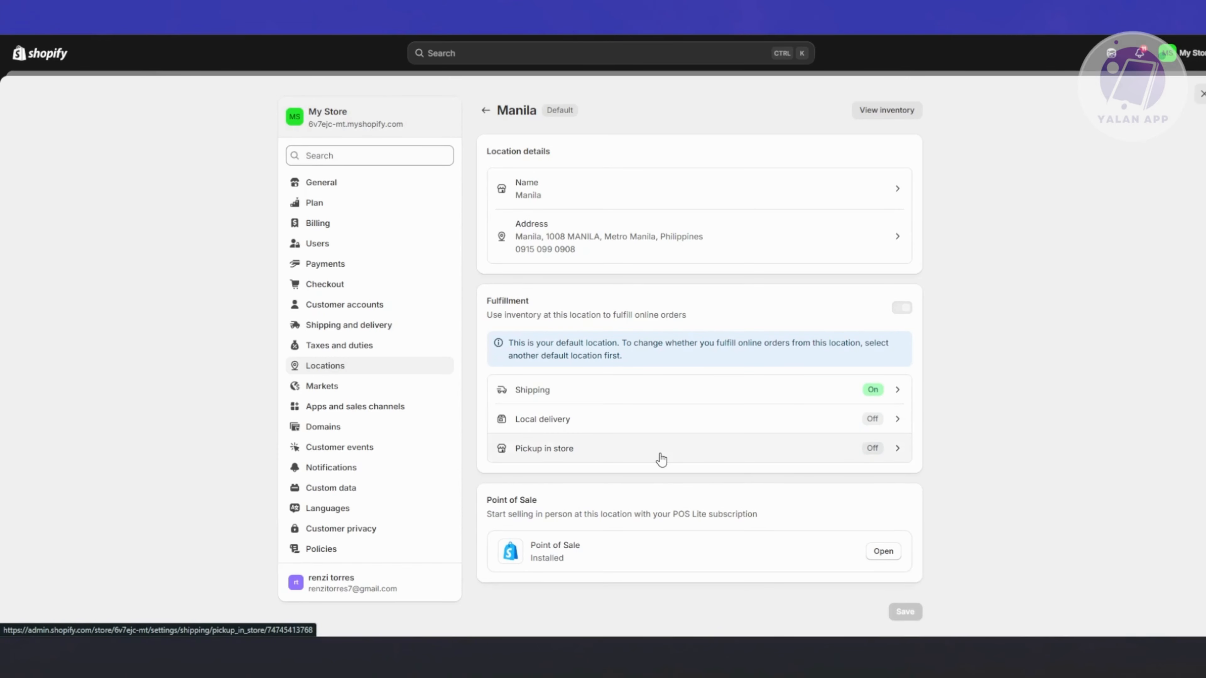
pyautogui.click(485, 110)
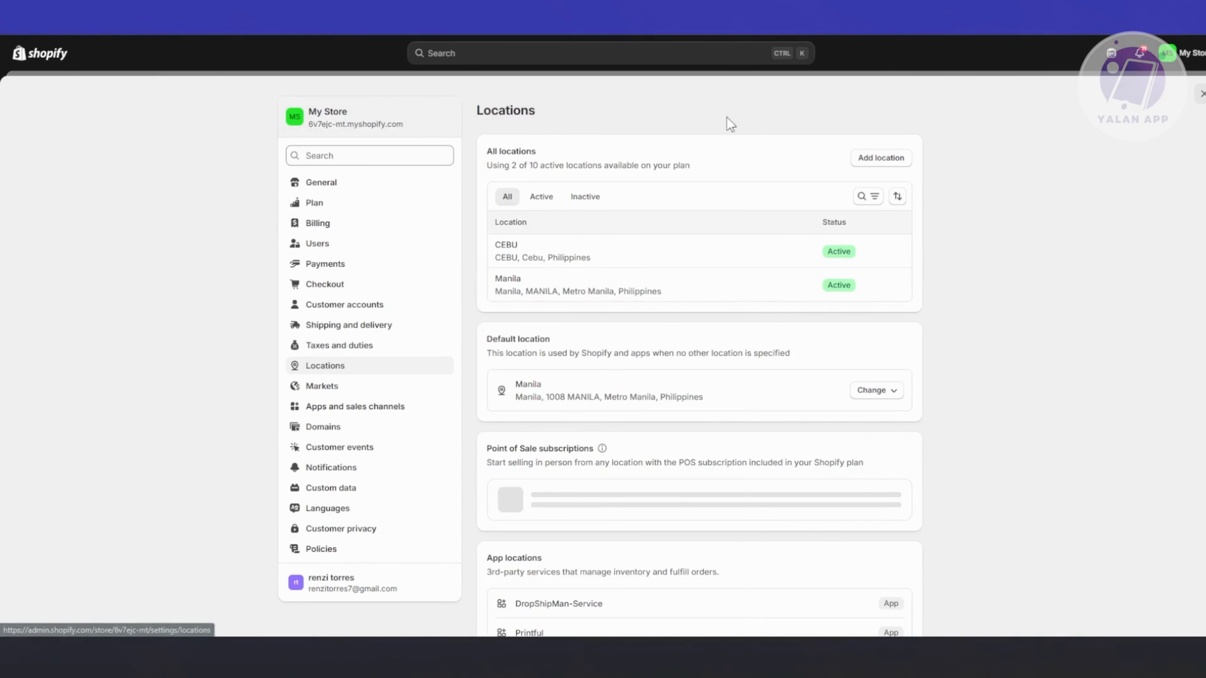
pyautogui.click(1201, 94)
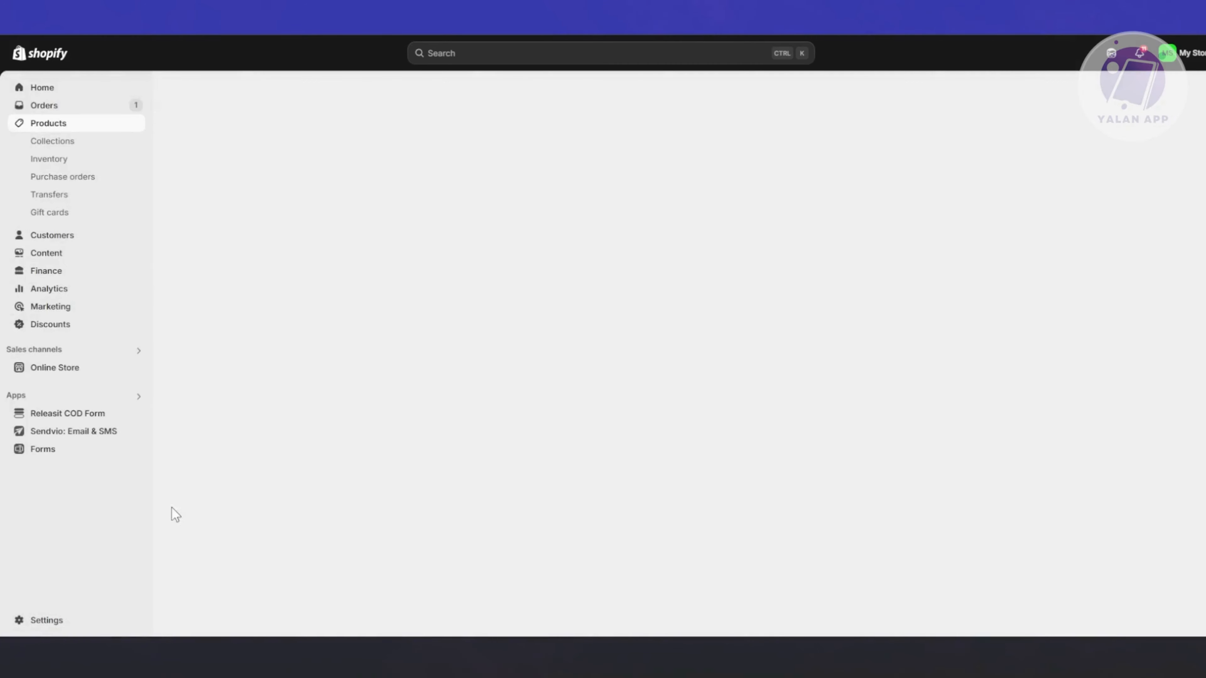
pyautogui.scroll(-10, 353, 404)
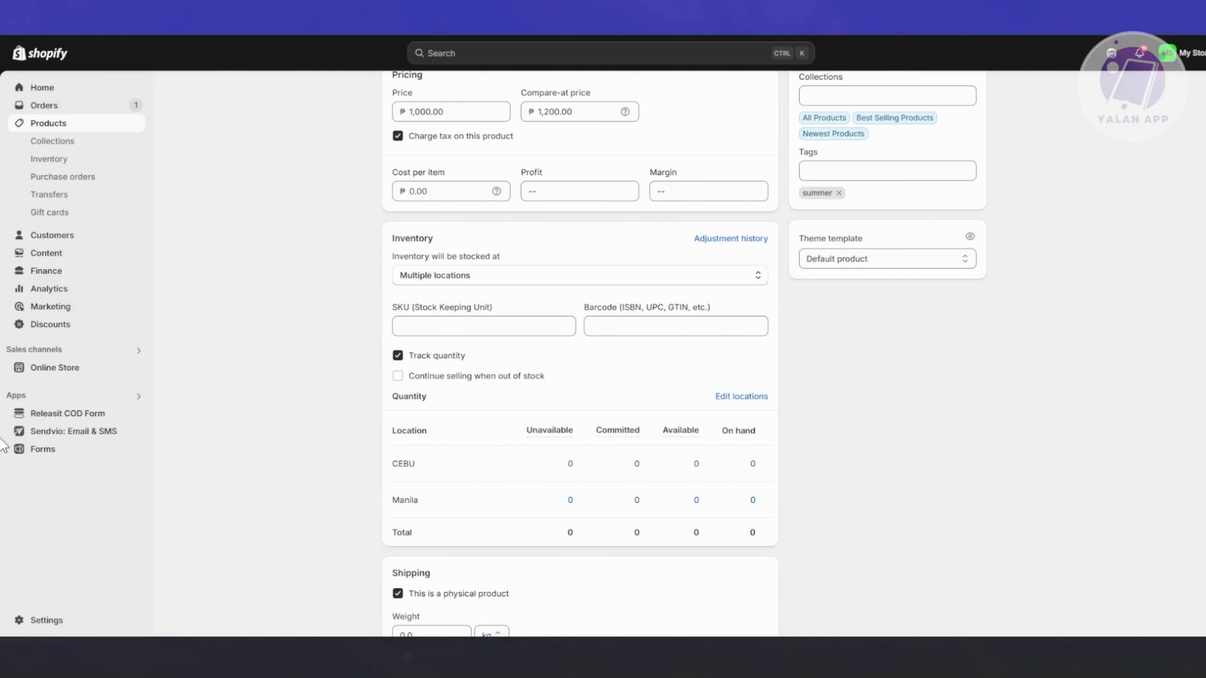
# - Inspect the shipping and delivery settings reached through the Manila location, and return to the product's inventory and shipping sections
pyautogui.click(33, 618)
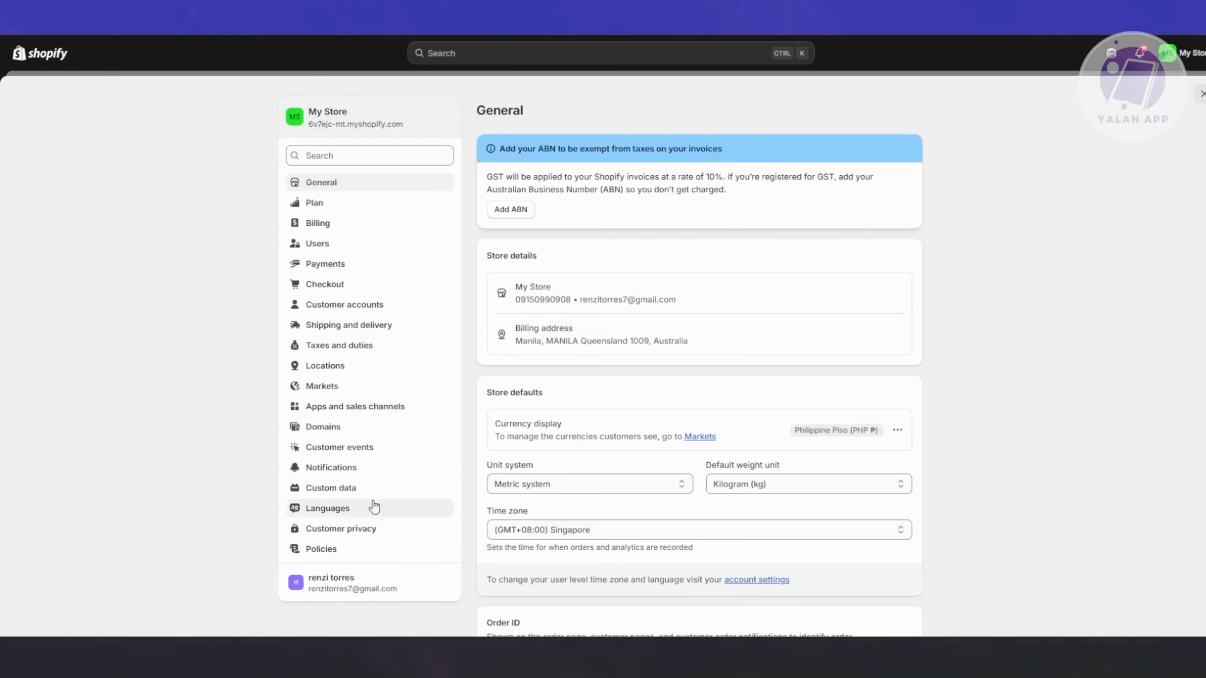
pyautogui.click(338, 366)
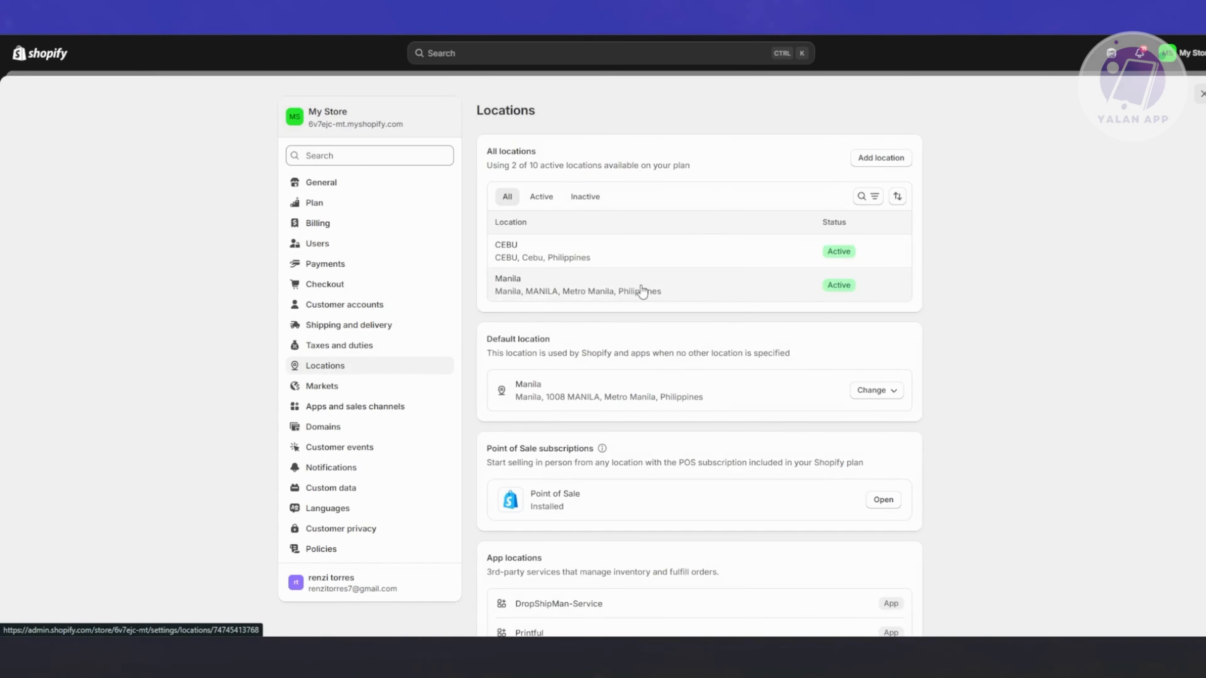
pyautogui.click(642, 290)
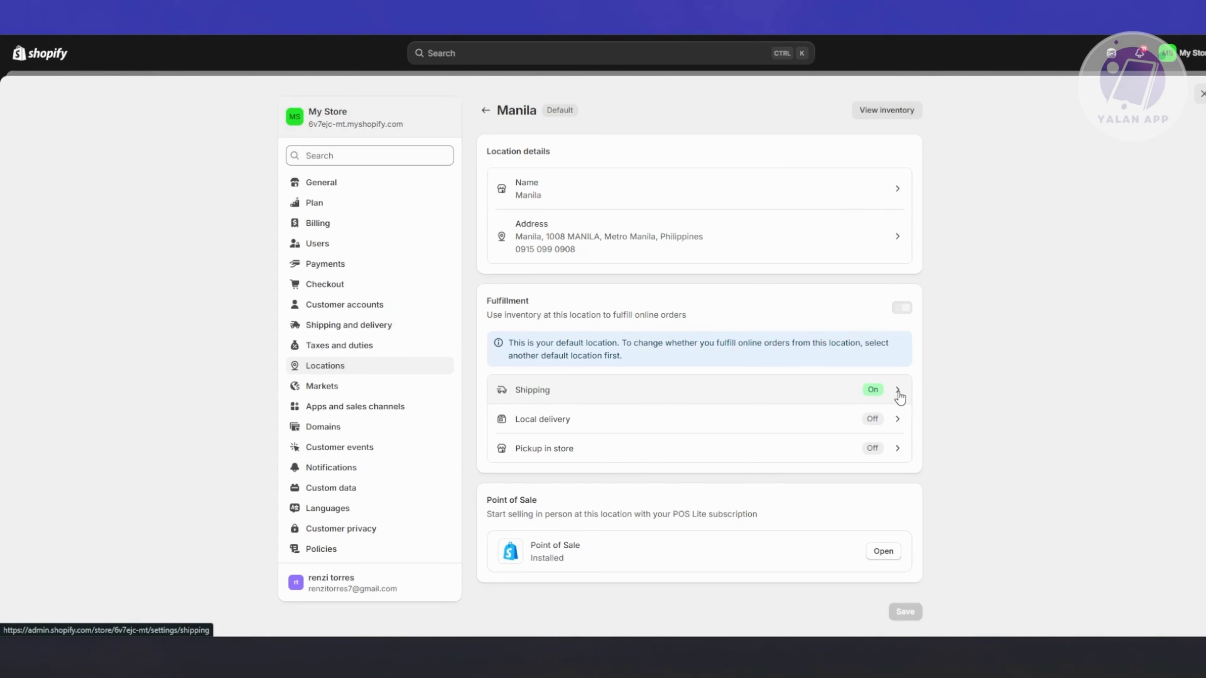
pyautogui.click(837, 396)
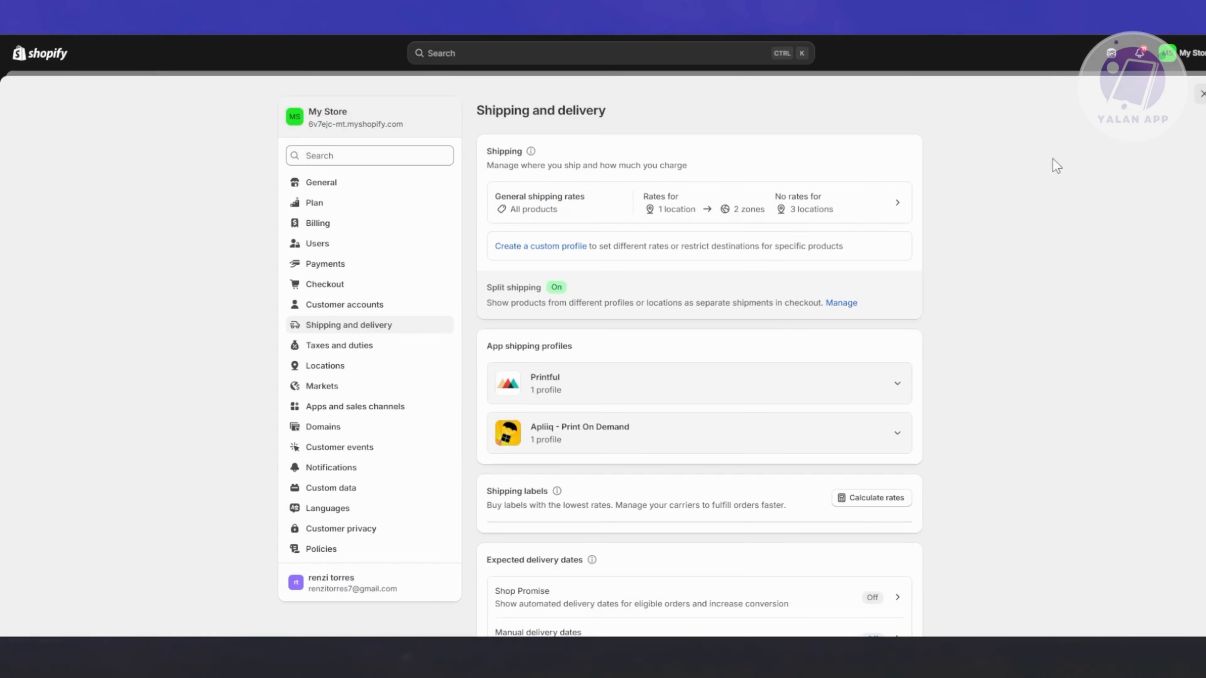
pyautogui.click(1202, 94)
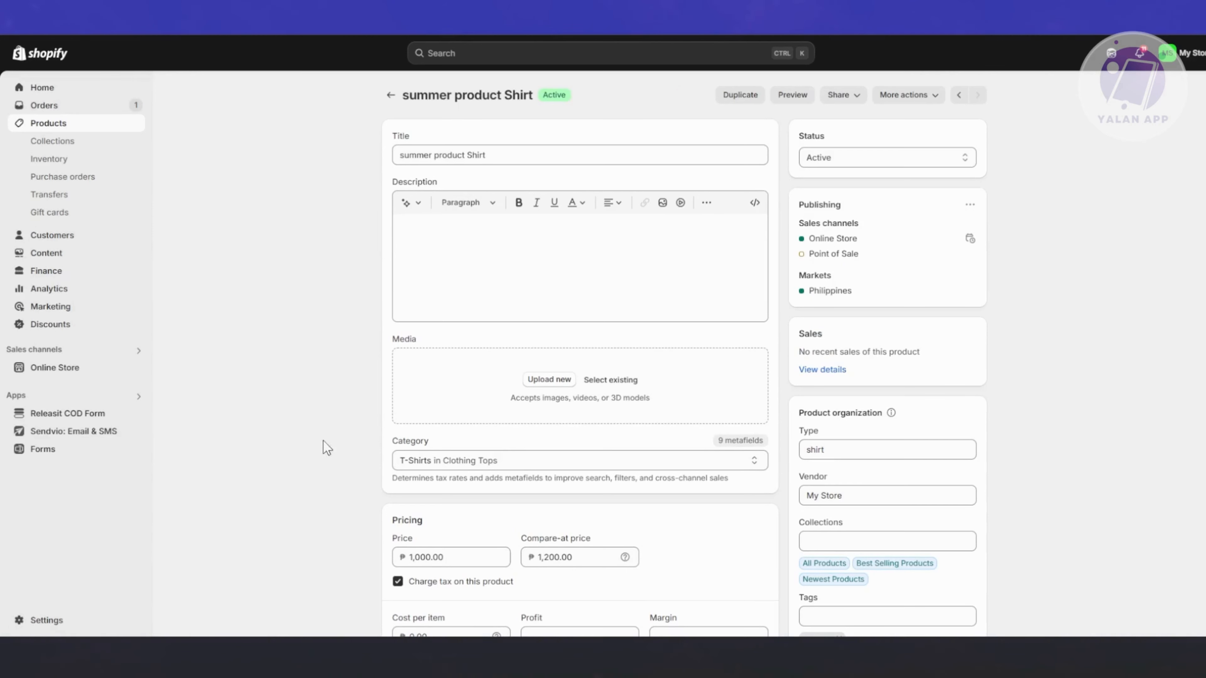
pyautogui.scroll(-10, 361, 425)
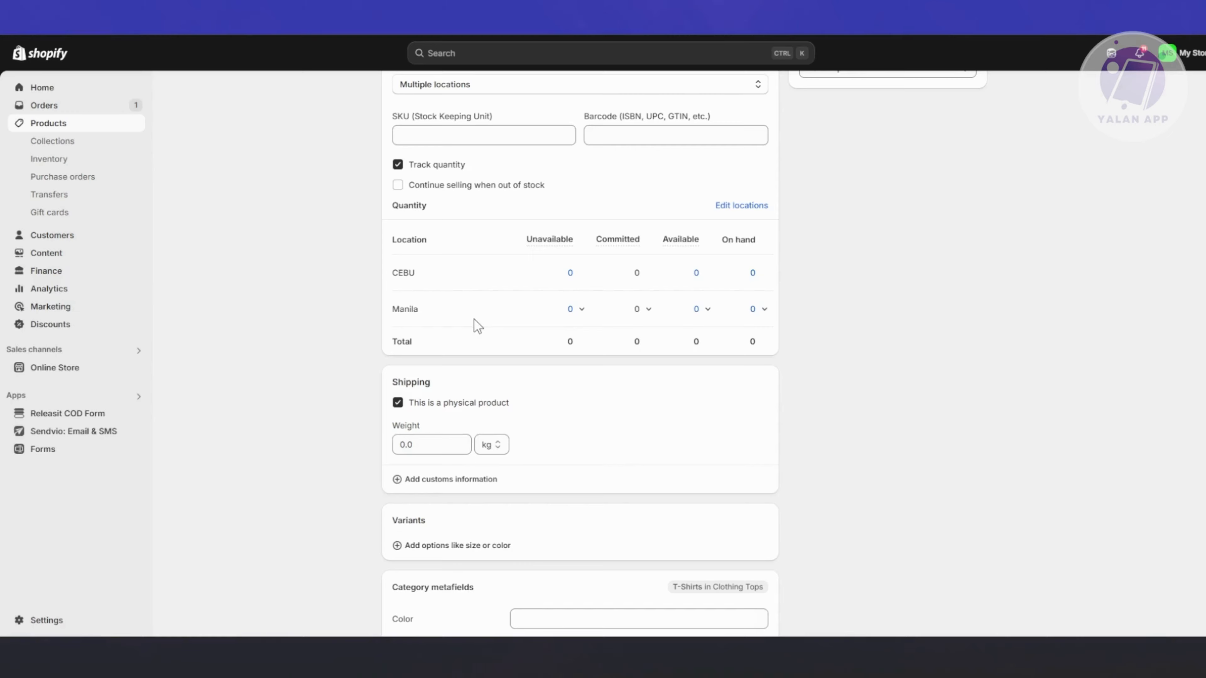
# - Turn off quantity tracking in the product's inventory section and turn it back on
pyautogui.scroll(1, 473, 328)
pyautogui.scroll(-4, 412, 409)
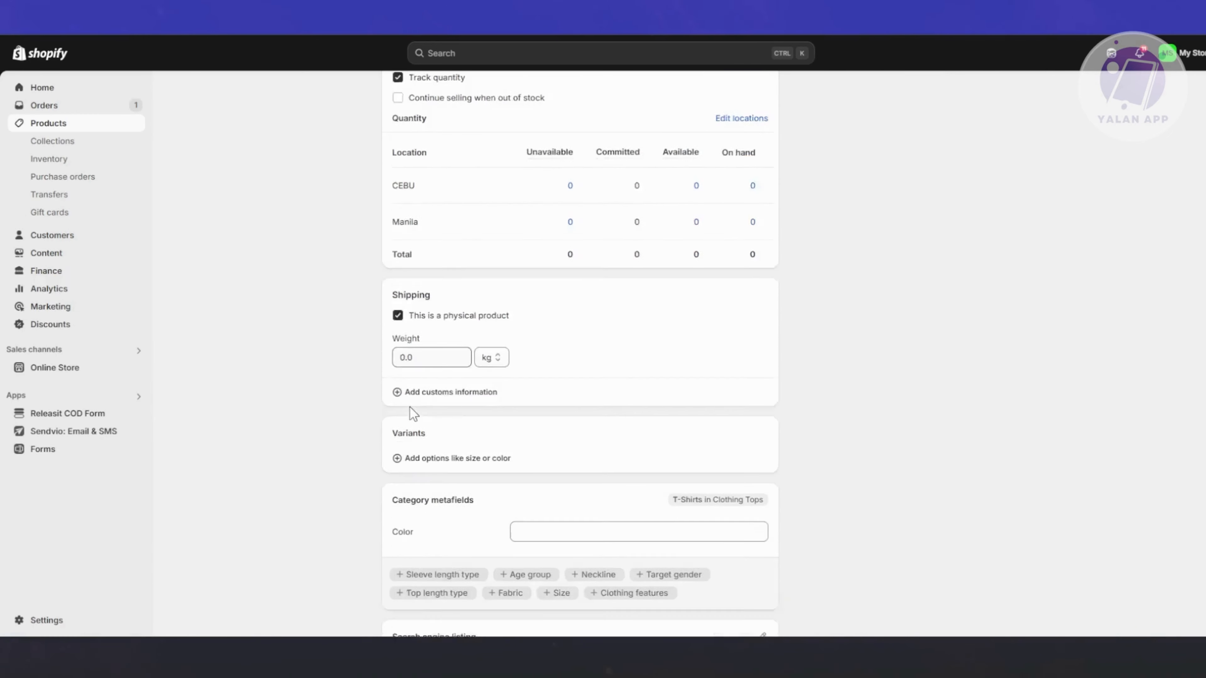
pyautogui.scroll(4, 400, 401)
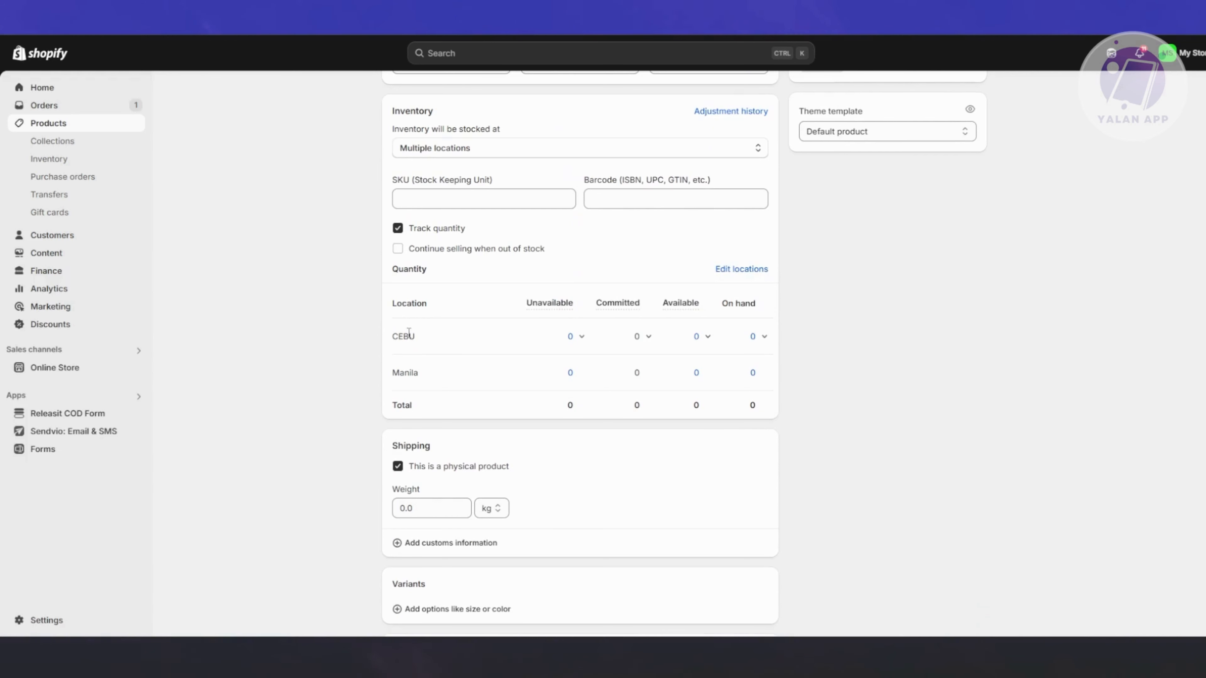
pyautogui.click(398, 230)
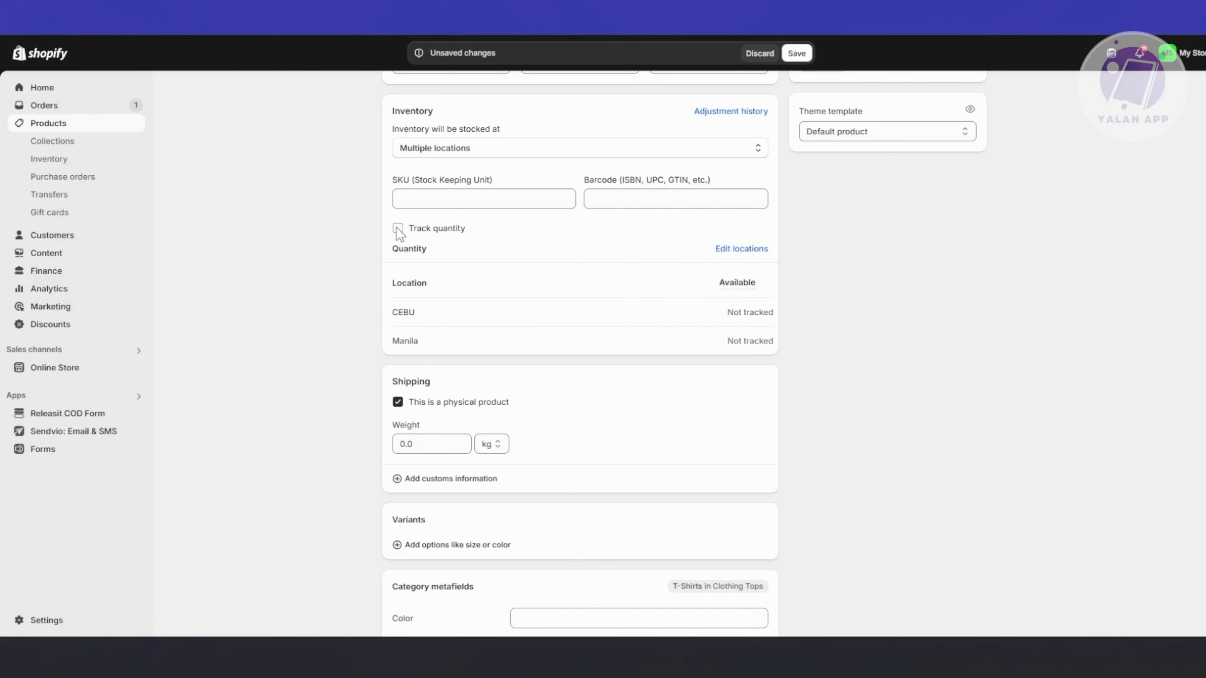
pyautogui.click(398, 228)
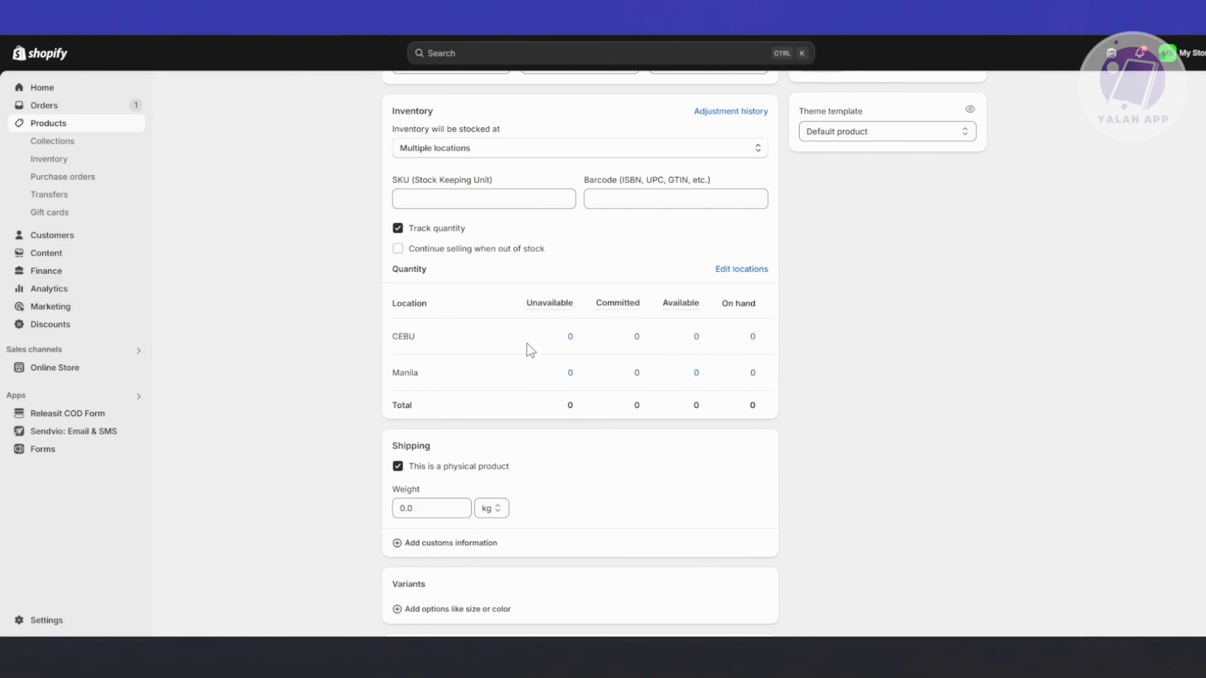
# - Inspect the adjustment options for the CEBU location's unavailable, committed, available and on-hand quantities
pyautogui.click(576, 336)
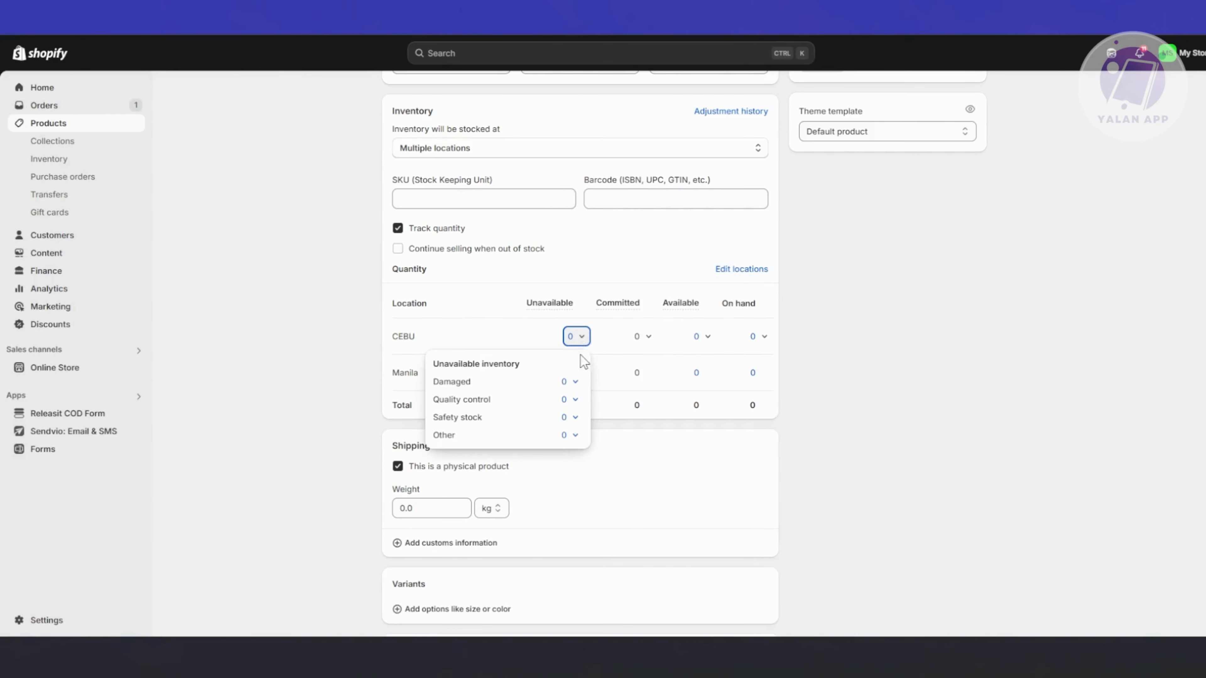
pyautogui.click(648, 337)
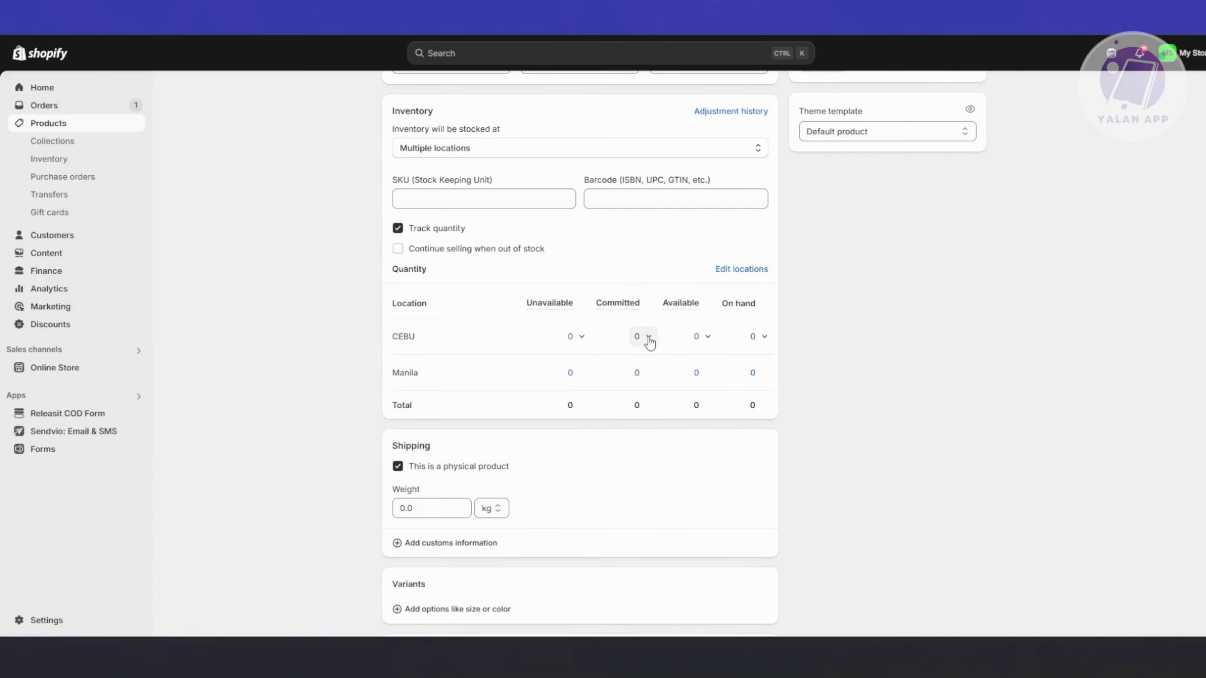
pyautogui.click(711, 341)
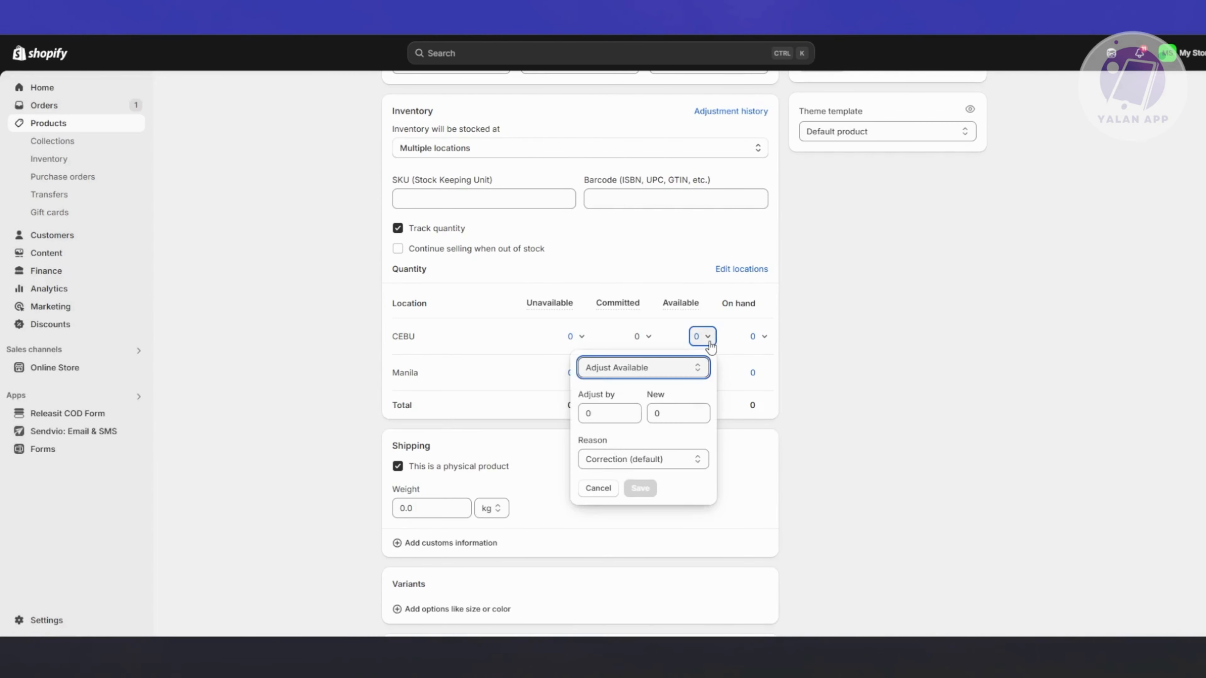
pyautogui.click(764, 343)
pyautogui.click(869, 364)
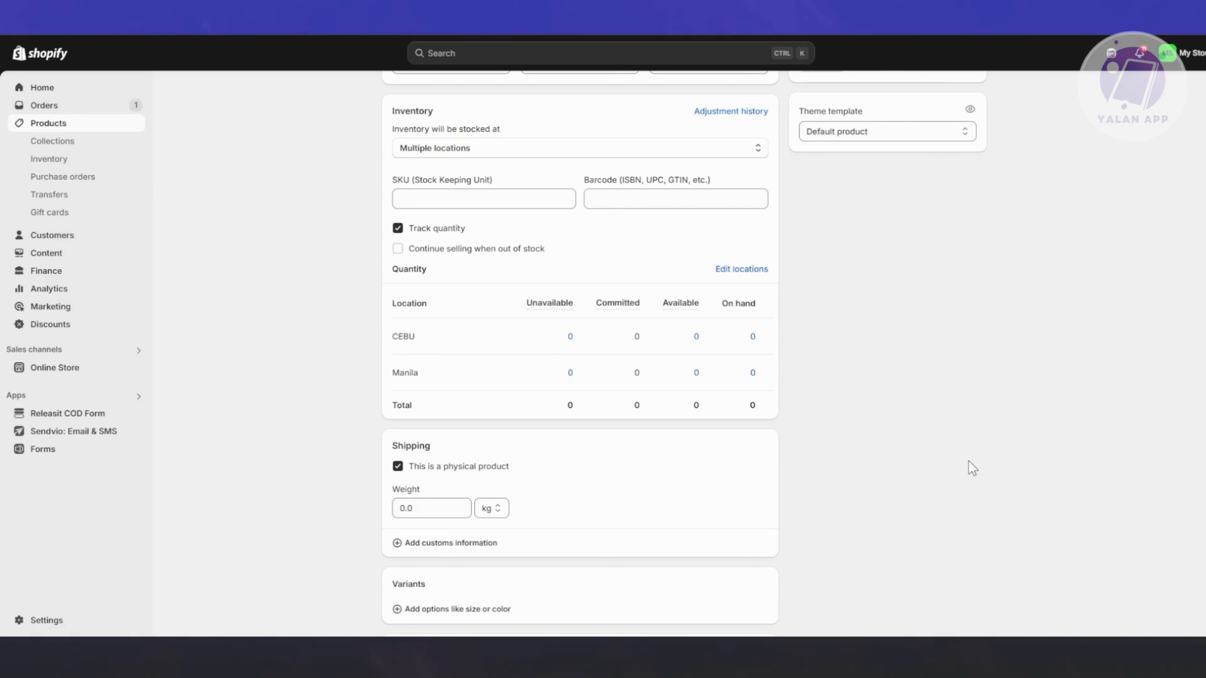
pyautogui.click(761, 337)
pyautogui.click(702, 337)
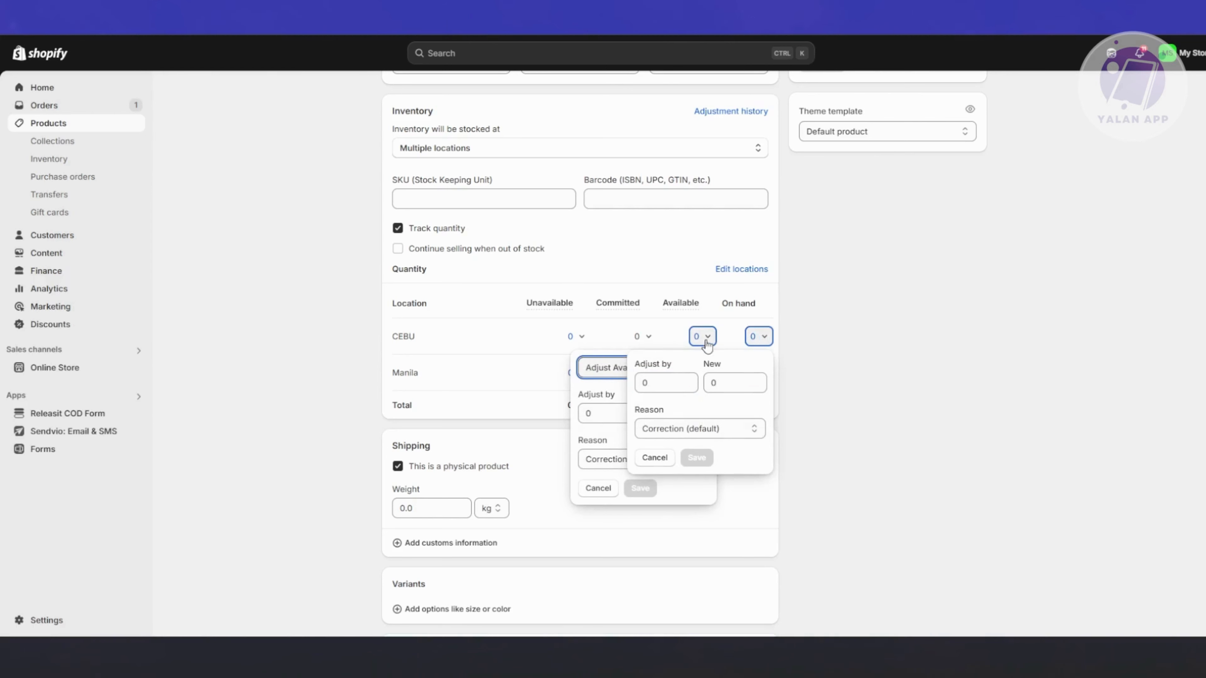
pyautogui.click(770, 375)
pyautogui.click(702, 337)
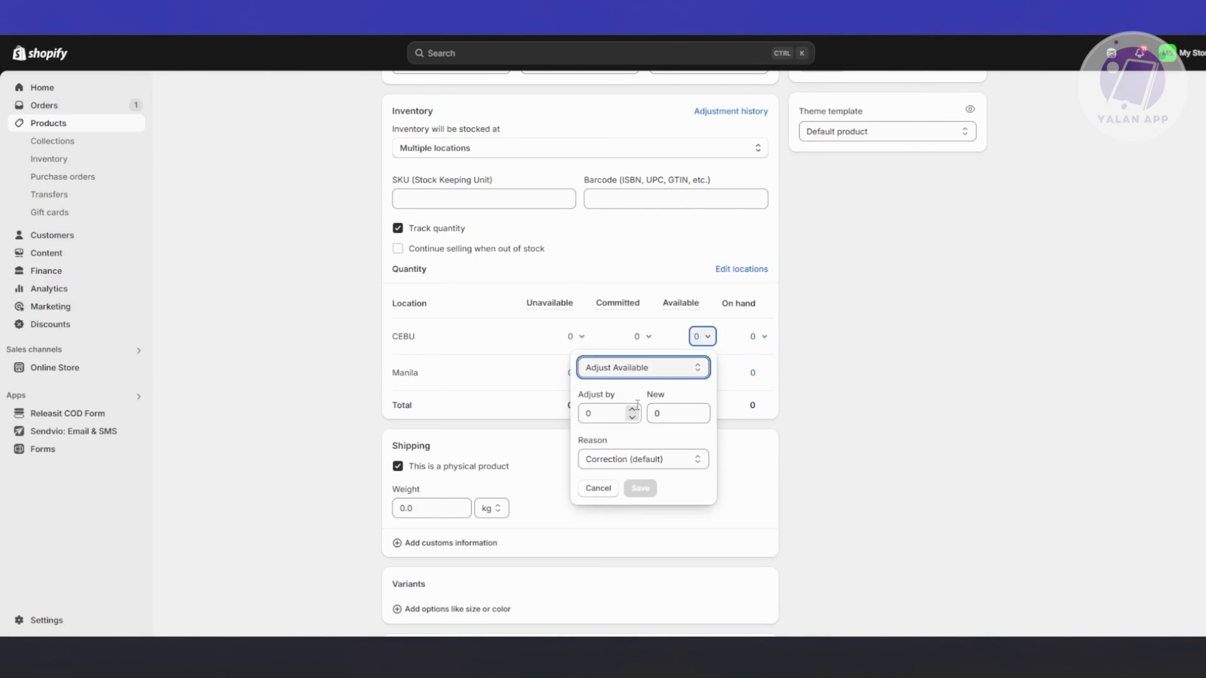
pyautogui.click(653, 418)
pyautogui.write('100')
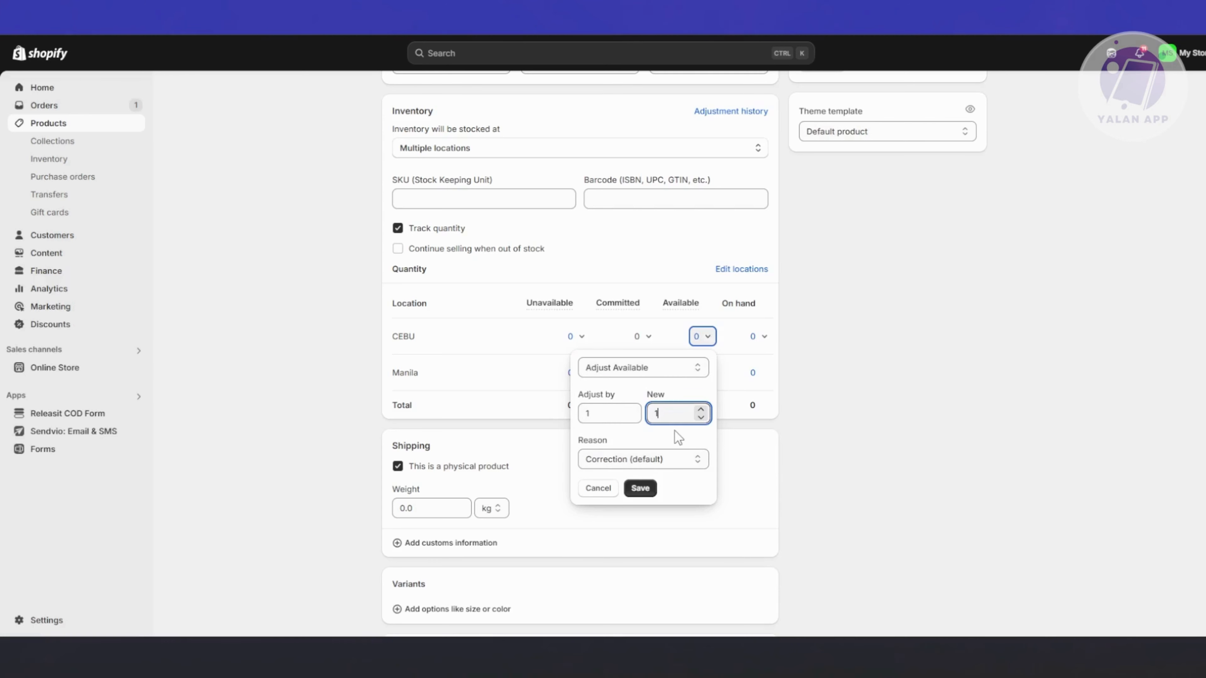
pyautogui.click(891, 468)
# - Set the new available quantity at the CEBU location to 100 and save the adjustment
pyautogui.click(702, 336)
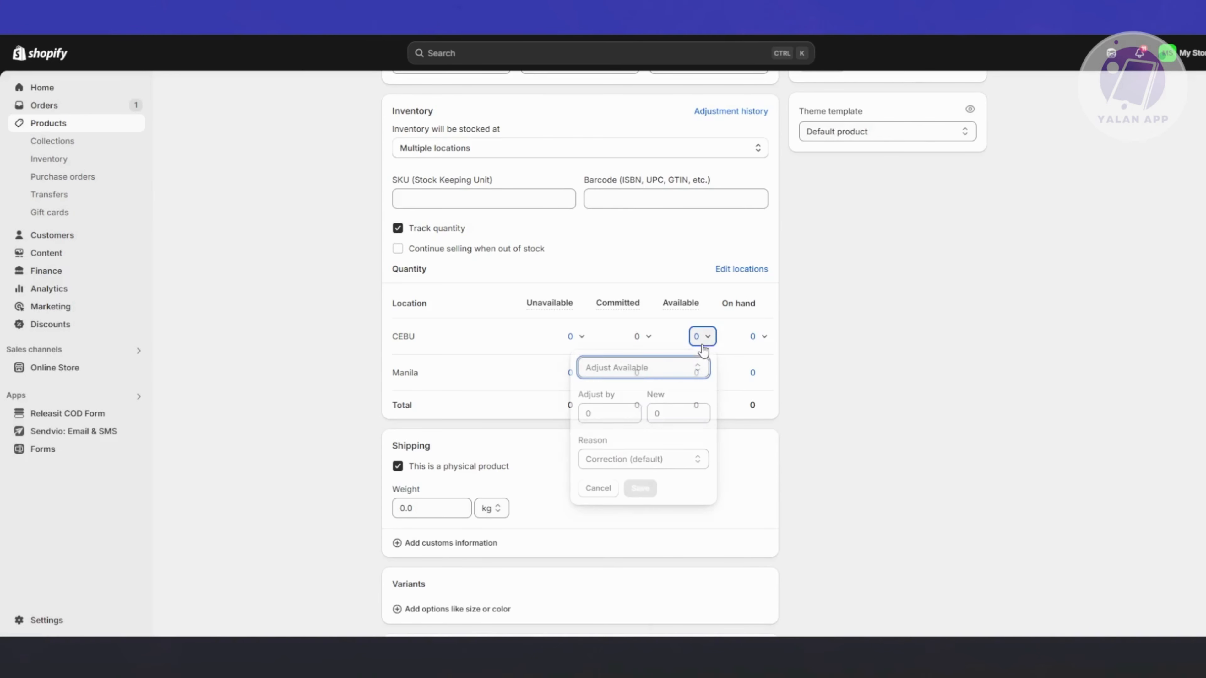
pyautogui.click(654, 412)
pyautogui.write('100')
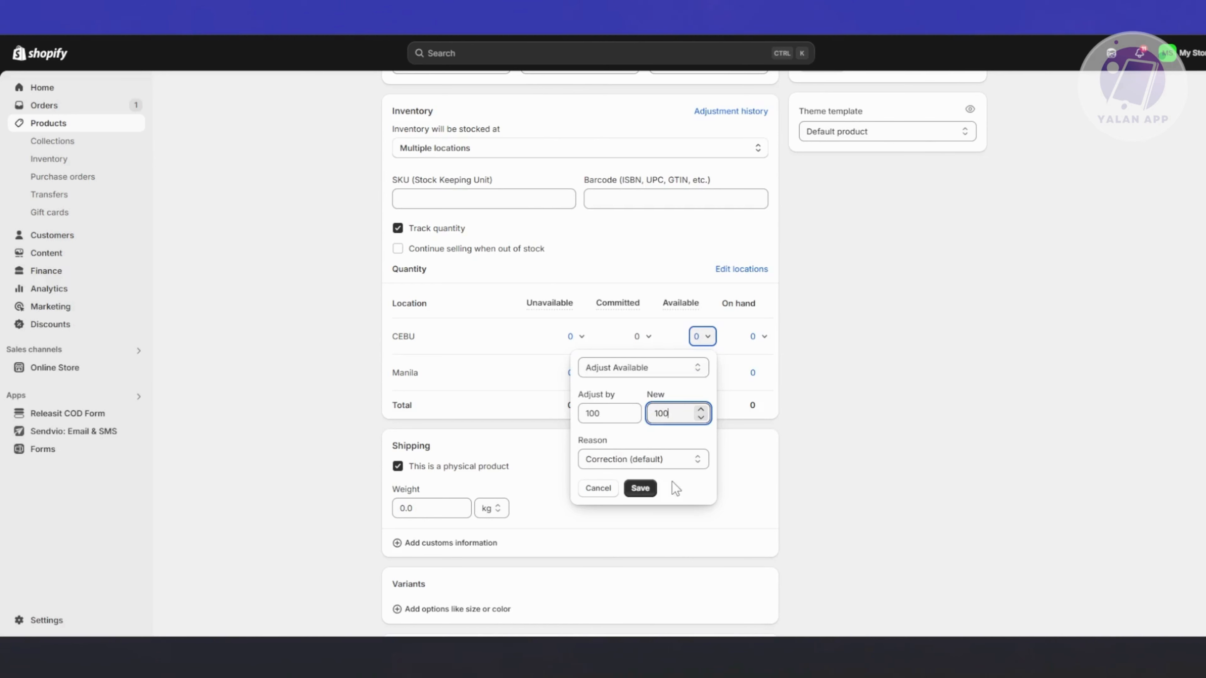
pyautogui.click(640, 489)
# - Adjust the available quantity at the Manila location by 100 and save the adjustment
pyautogui.click(700, 373)
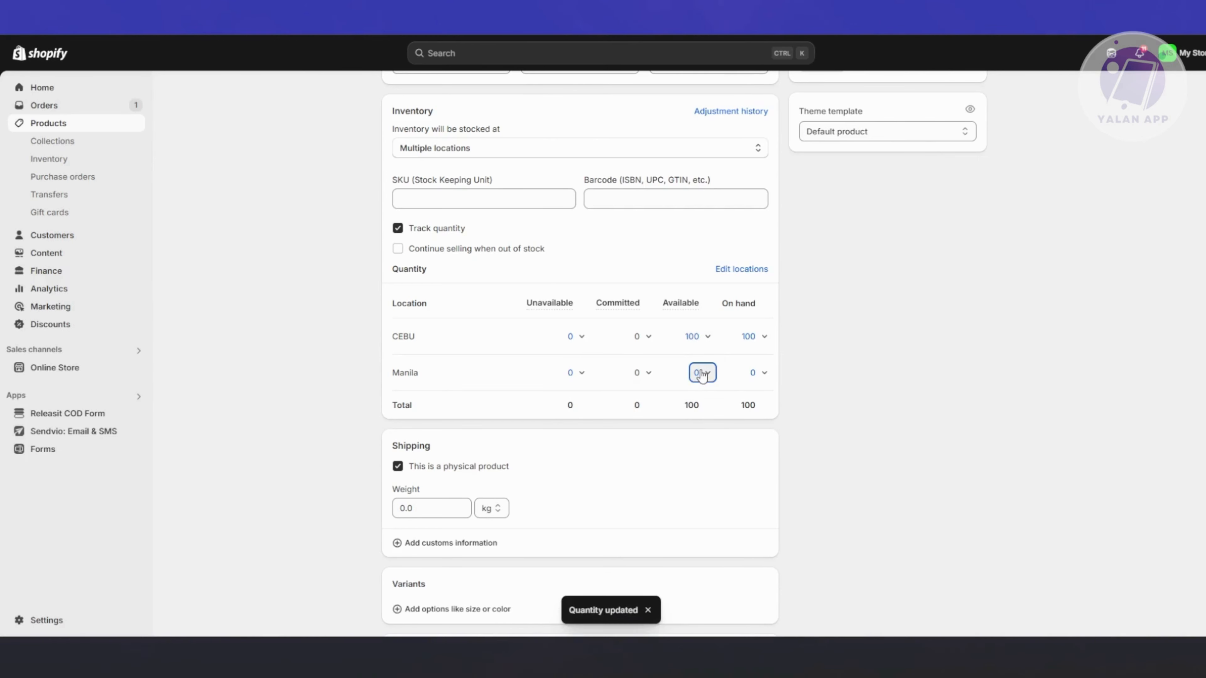
pyautogui.click(674, 449)
pyautogui.click(603, 449)
pyautogui.write('100')
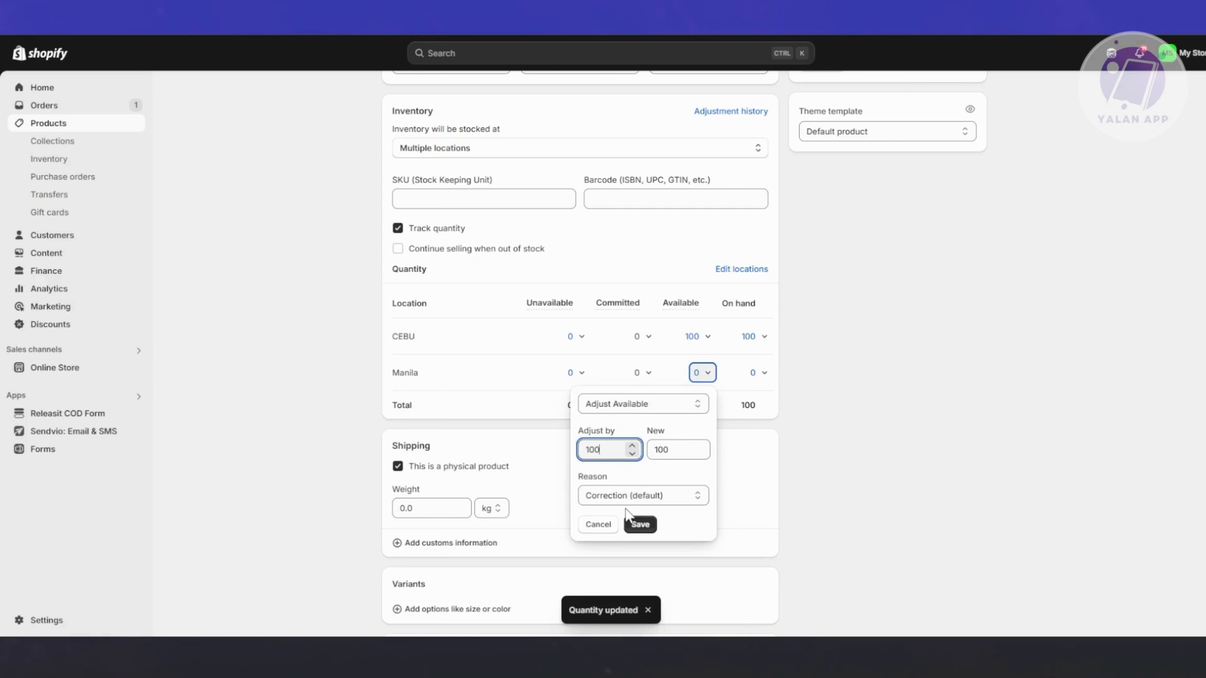
pyautogui.click(643, 524)
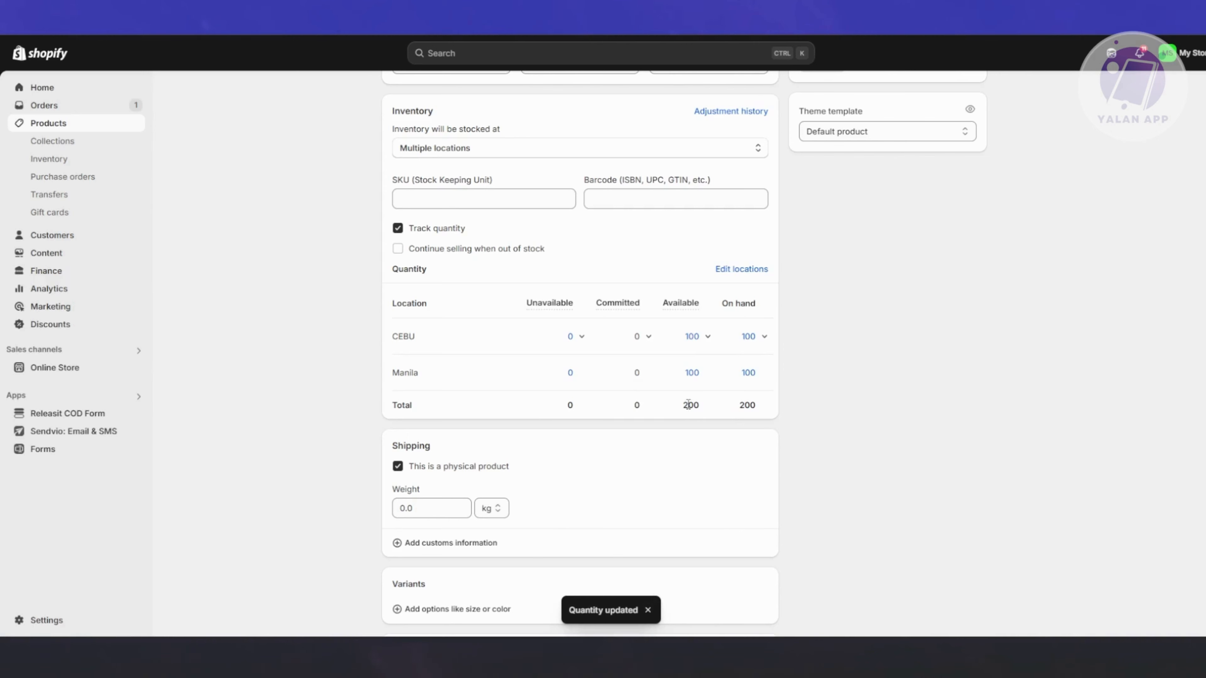
# - Add a Size option with the values S, M and L to the product's variants and finish the option
pyautogui.scroll(-5, 864, 418)
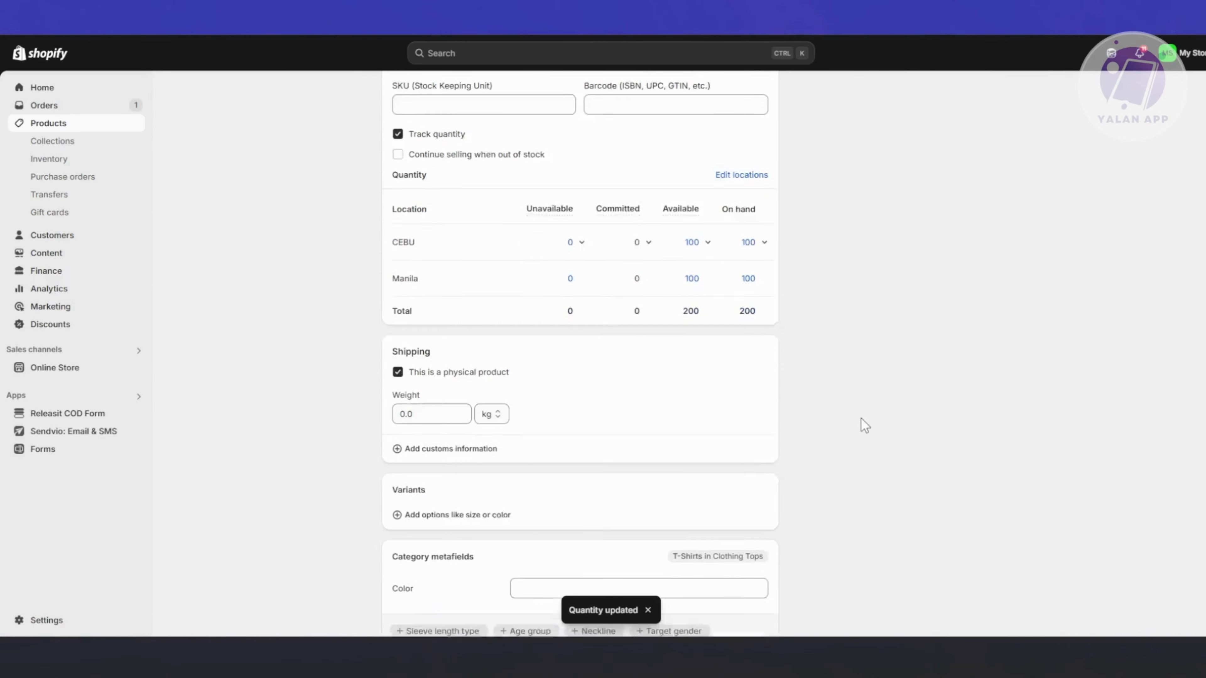
pyautogui.click(449, 324)
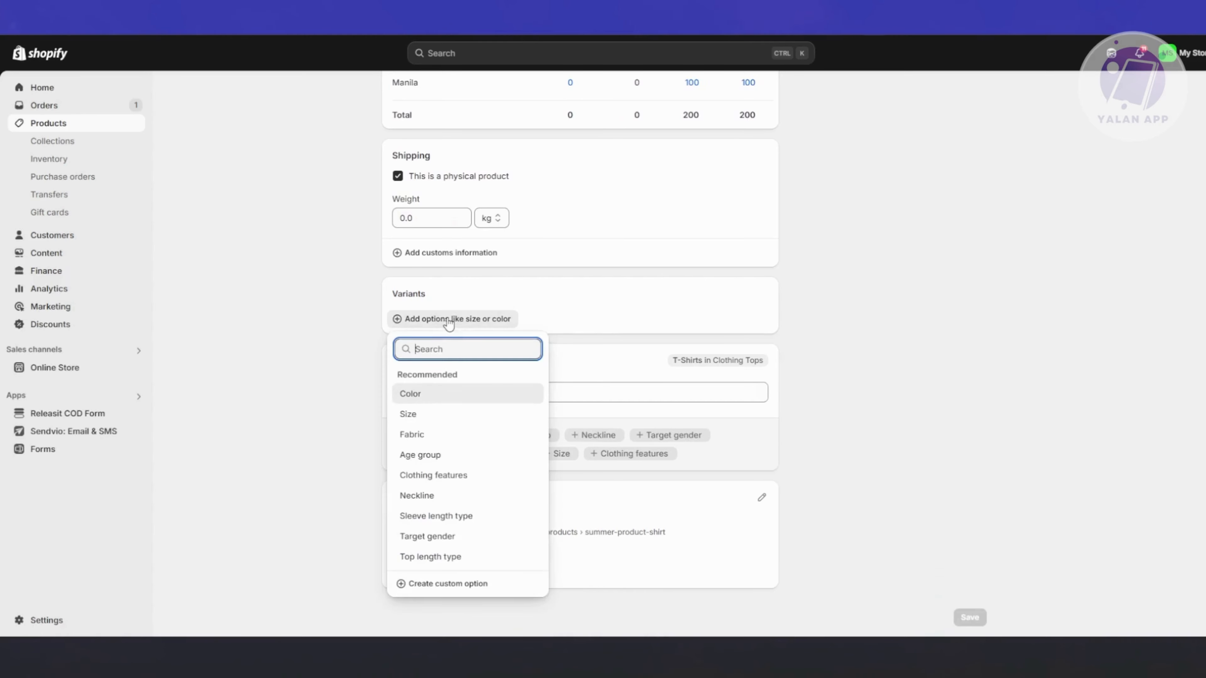
pyautogui.click(423, 416)
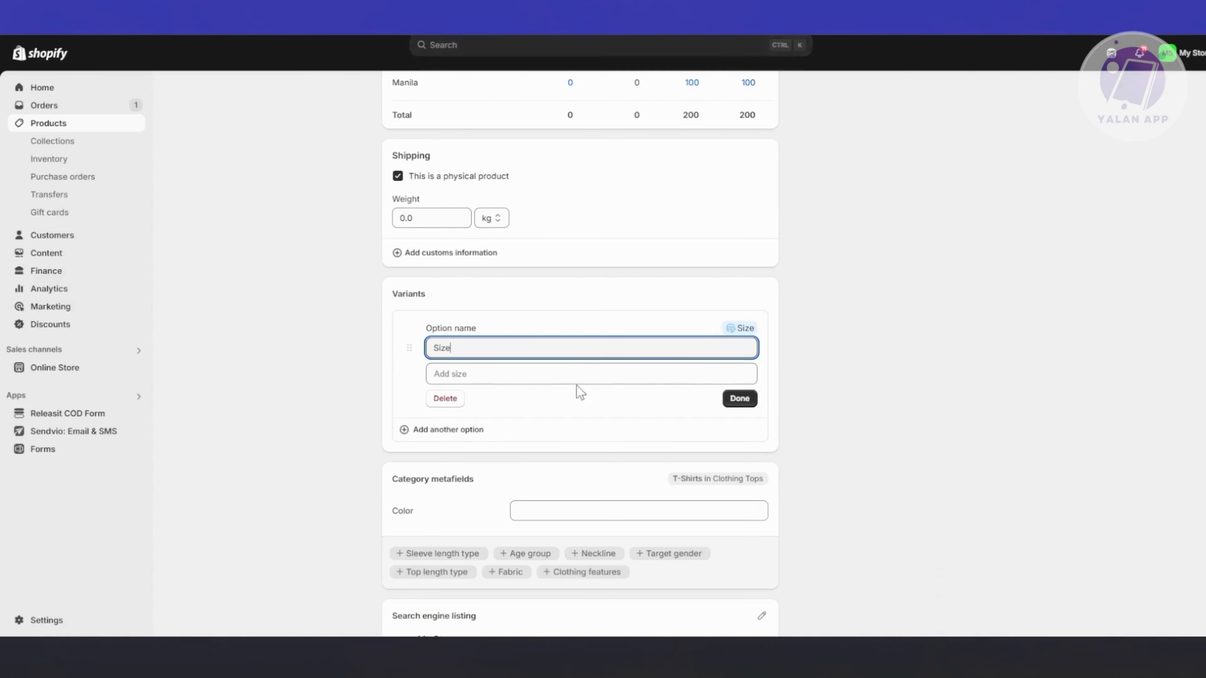
pyautogui.click(505, 373)
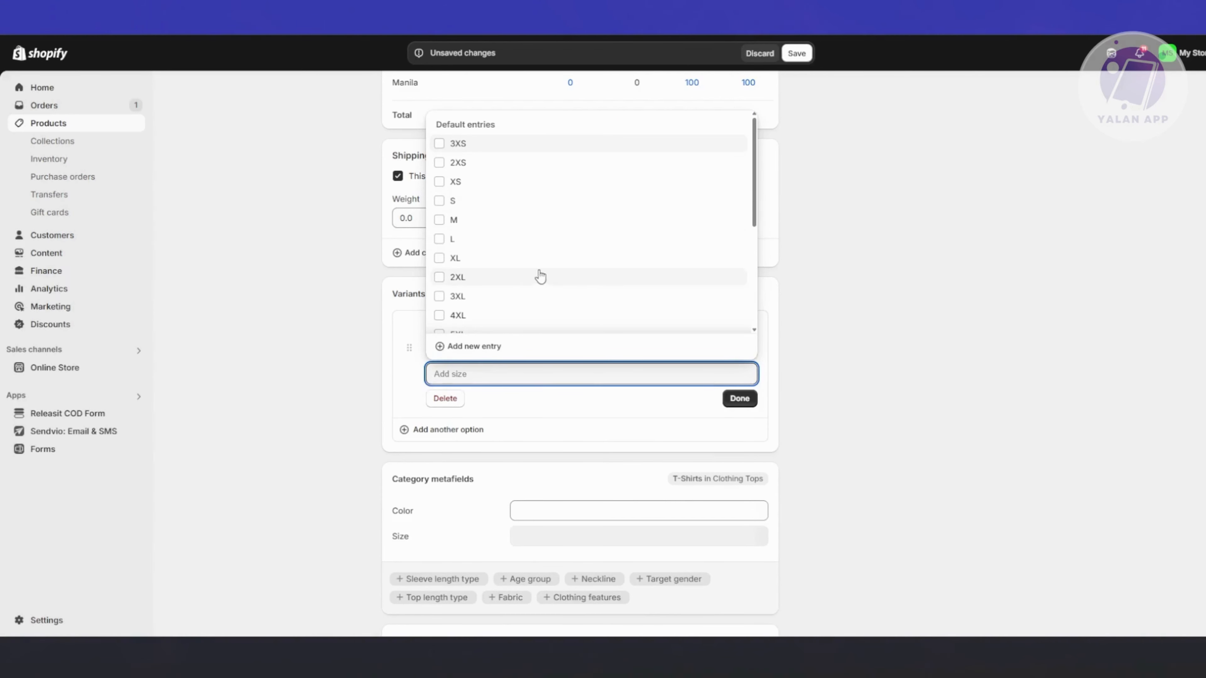
pyautogui.click(439, 201)
pyautogui.click(439, 220)
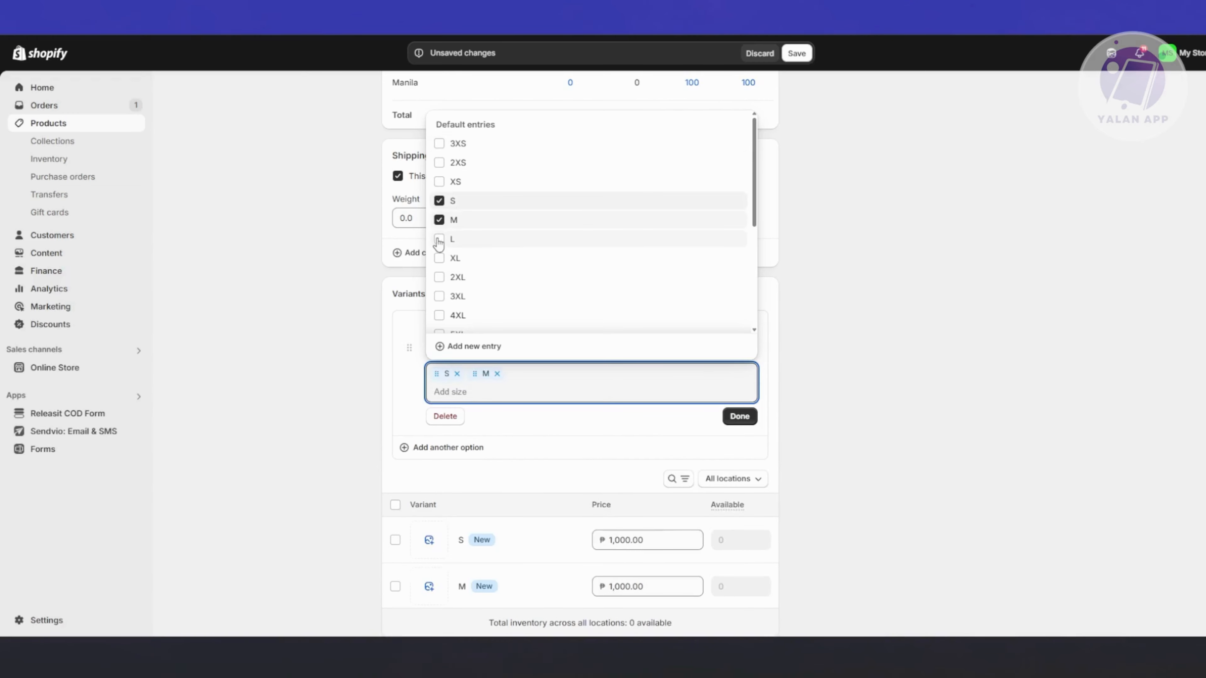
pyautogui.click(439, 239)
pyautogui.click(727, 419)
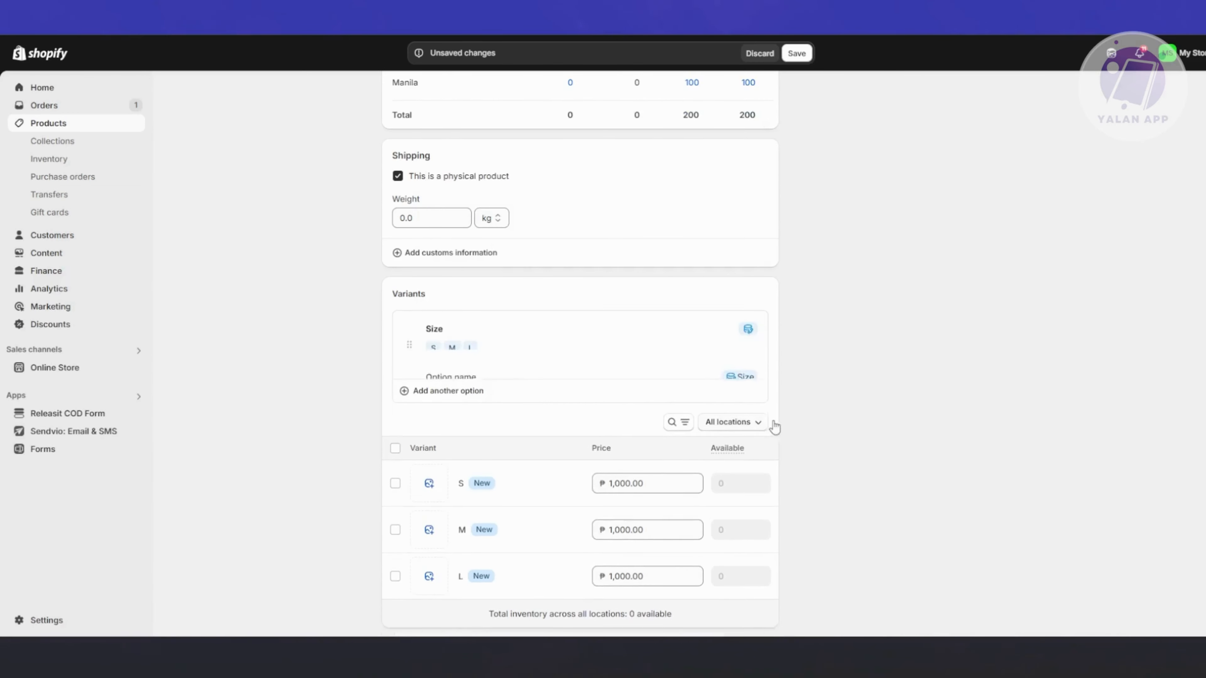
# - Select all the size variants and view the location choices for editing their quantities, leaving the quantities unedited
pyautogui.scroll(-4, 861, 343)
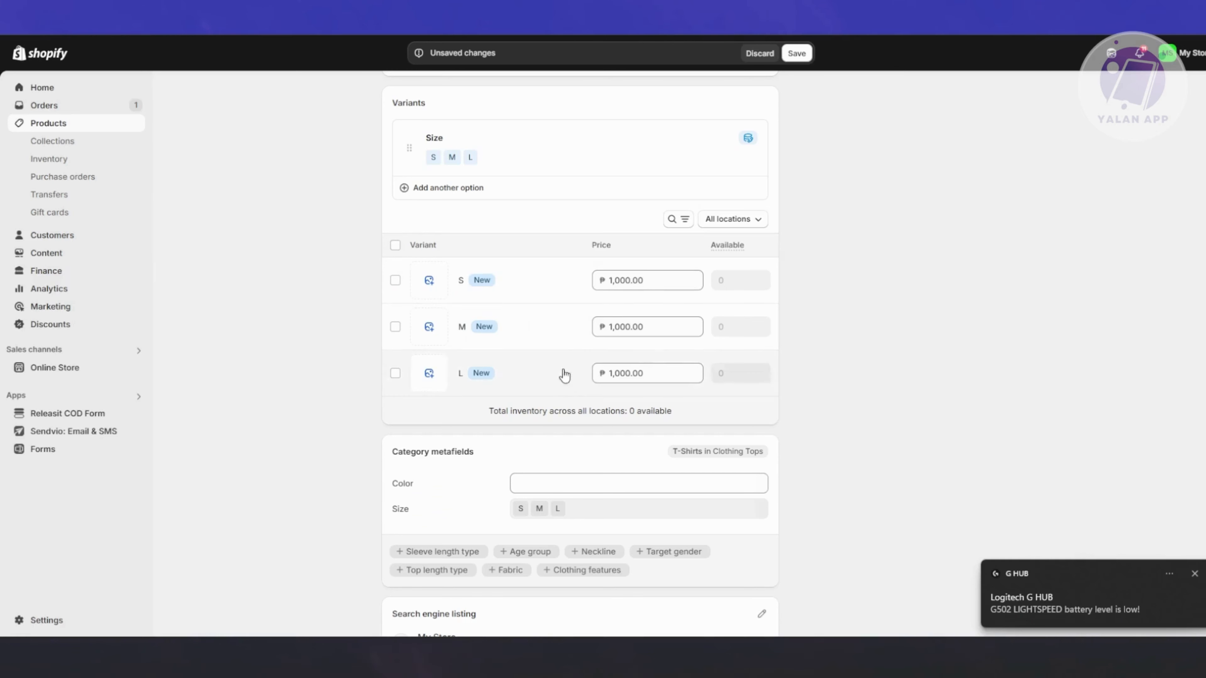
pyautogui.click(395, 245)
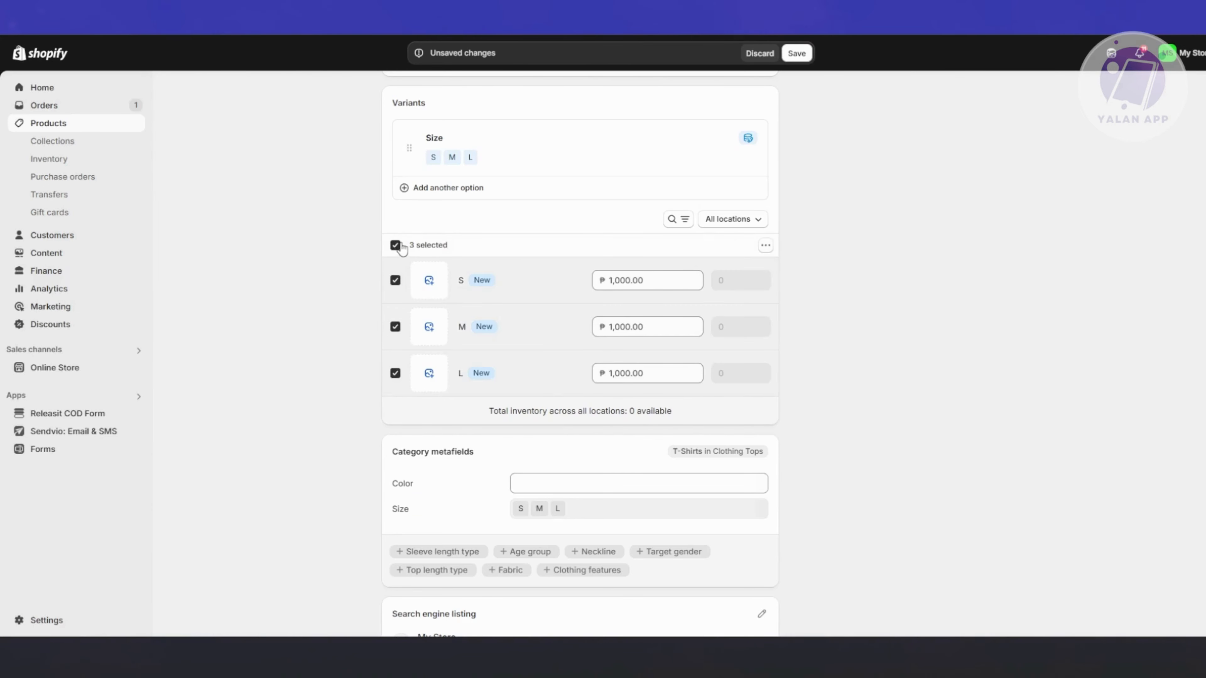
pyautogui.click(766, 246)
pyautogui.click(792, 149)
pyautogui.click(766, 246)
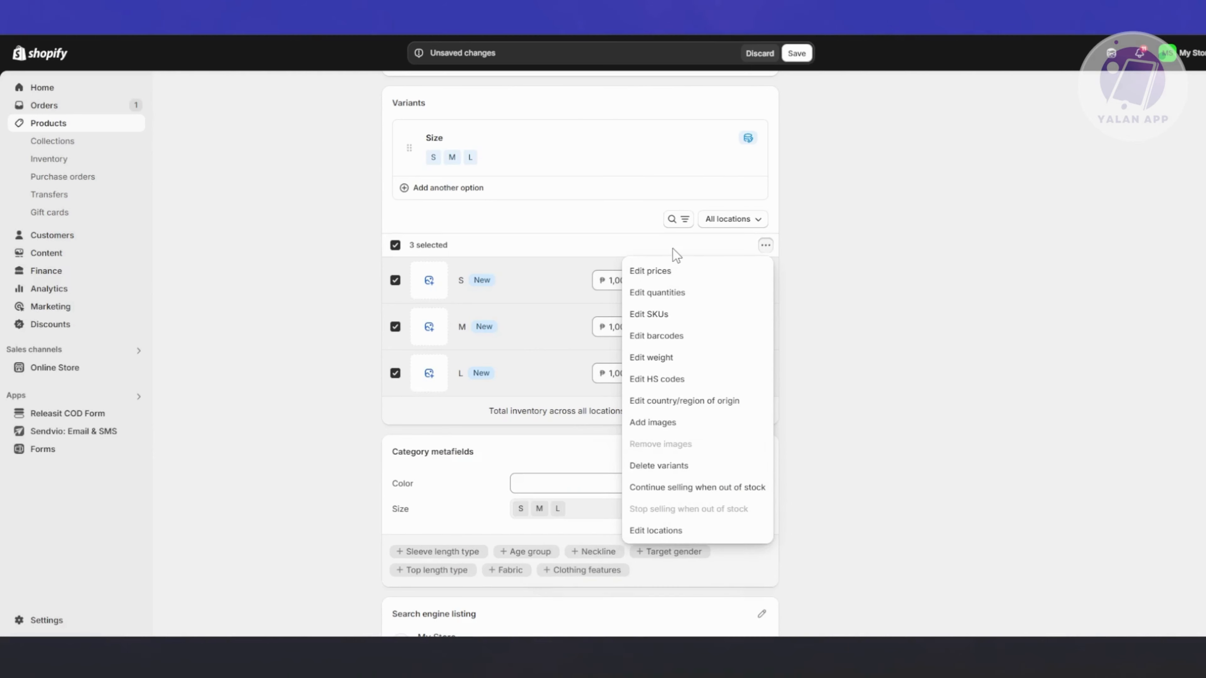
pyautogui.click(719, 295)
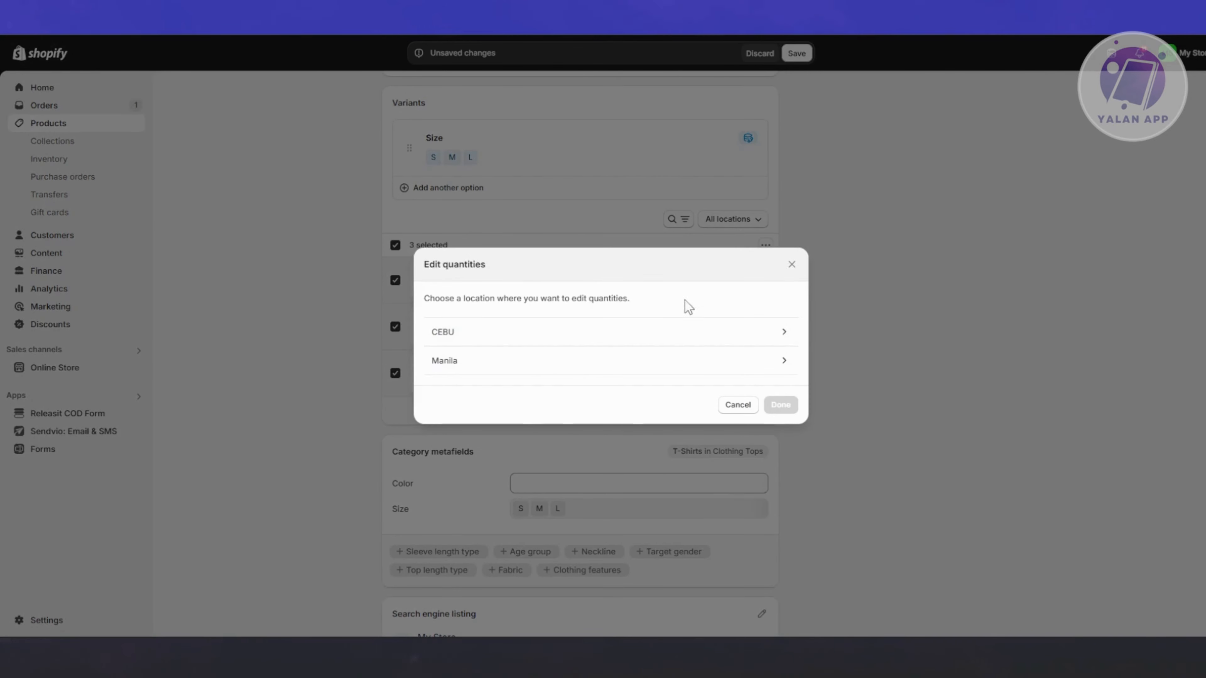
pyautogui.click(792, 265)
# - Apply an available quantity of 50 at the Manila location to all selected size variants, and check the variant list
pyautogui.scroll(2, 532, 279)
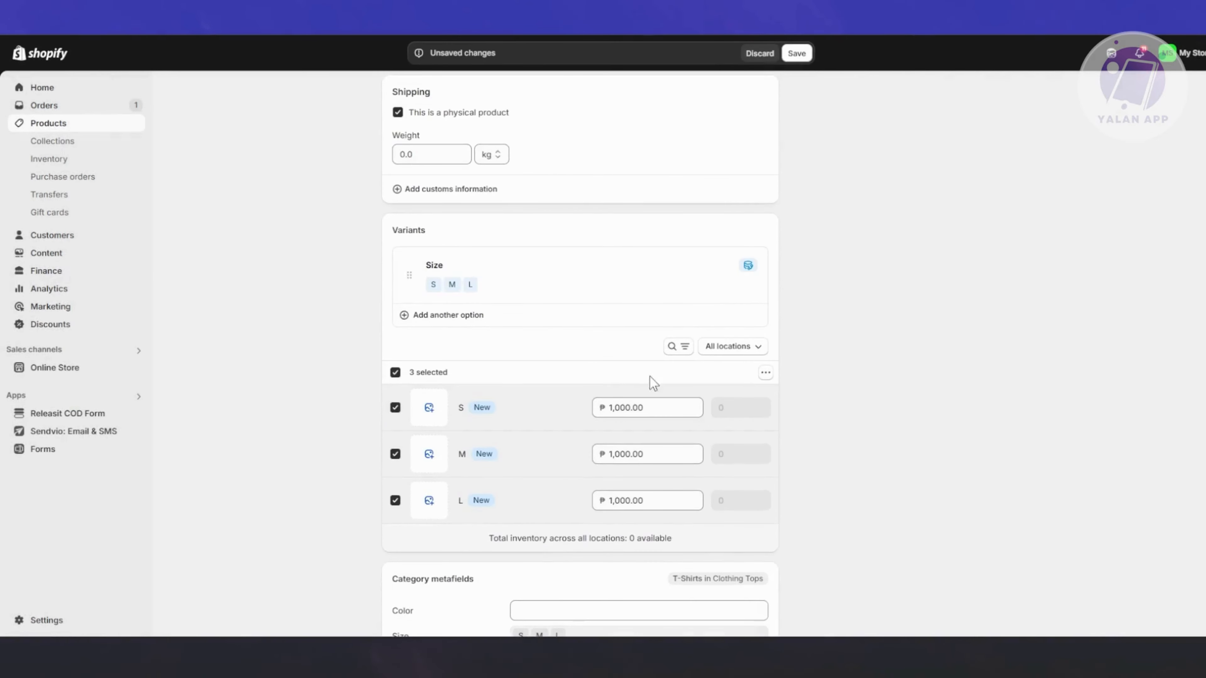
pyautogui.scroll(-5, 650, 376)
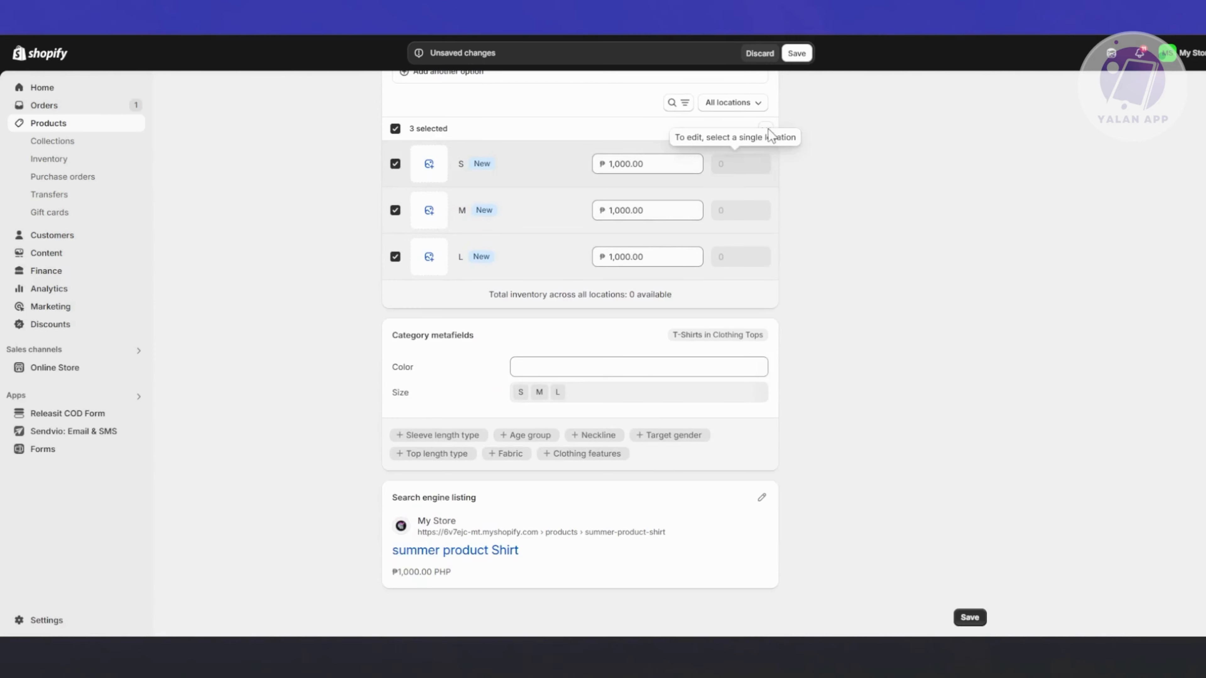
pyautogui.click(768, 152)
pyautogui.click(791, 151)
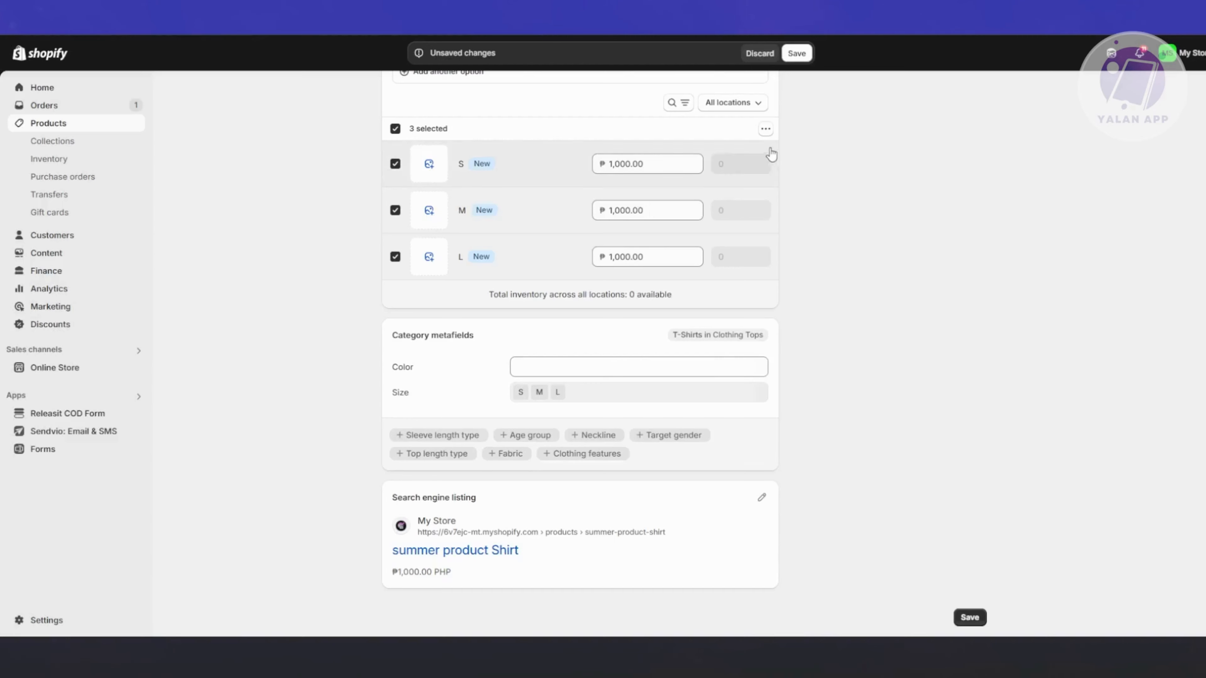
pyautogui.click(765, 129)
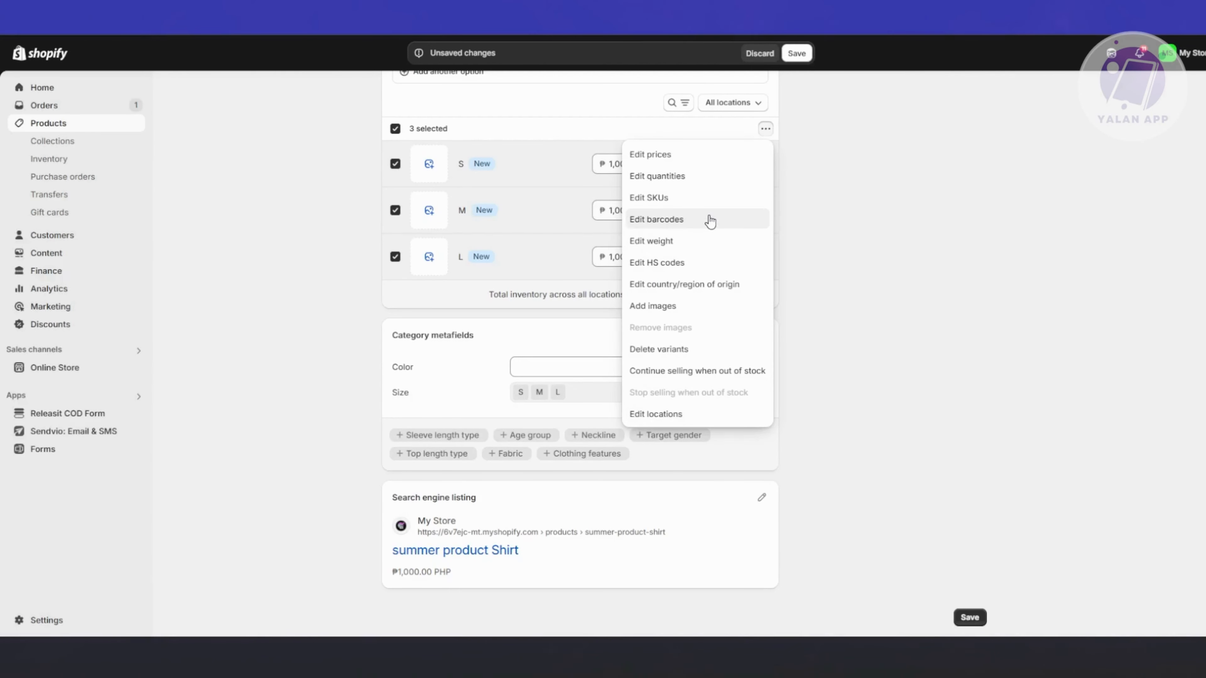
pyautogui.click(687, 185)
pyautogui.click(491, 357)
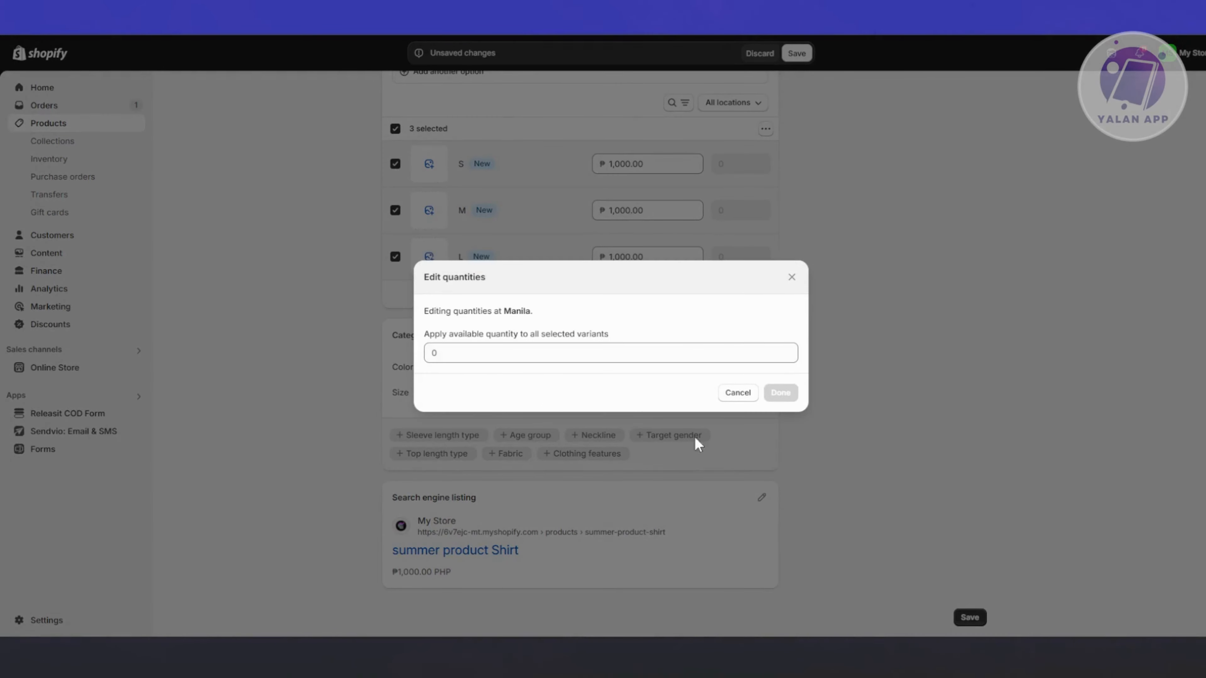
pyautogui.click(487, 353)
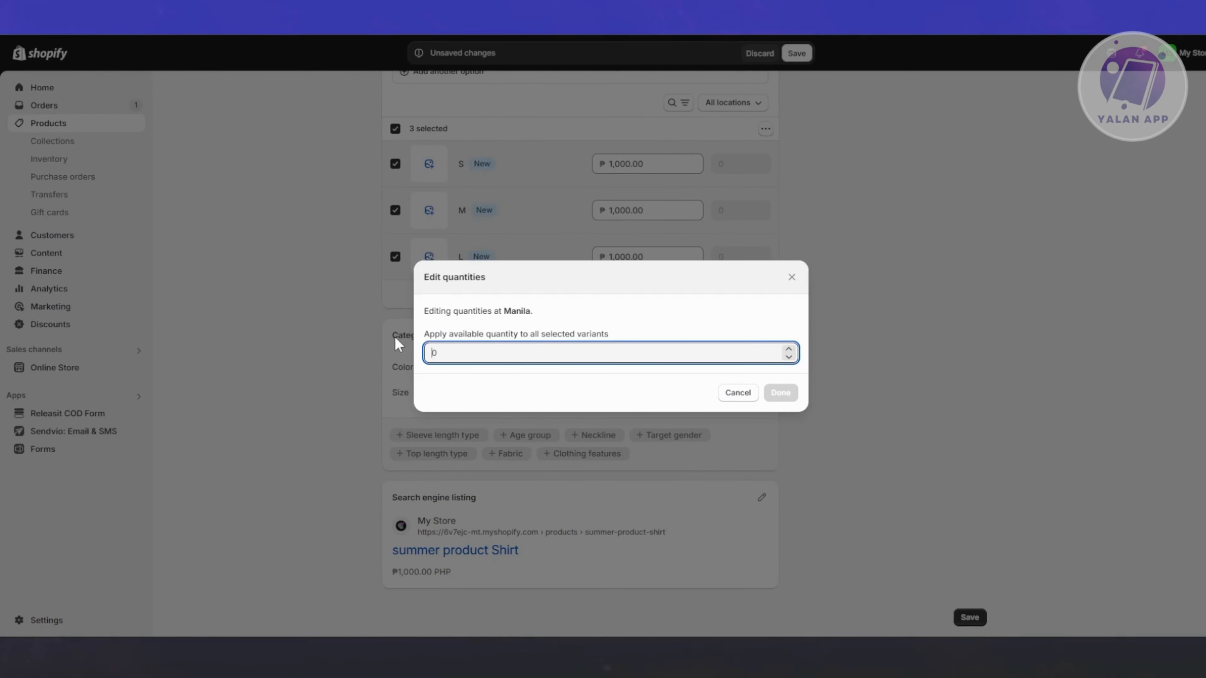
pyautogui.write('50')
pyautogui.click(780, 392)
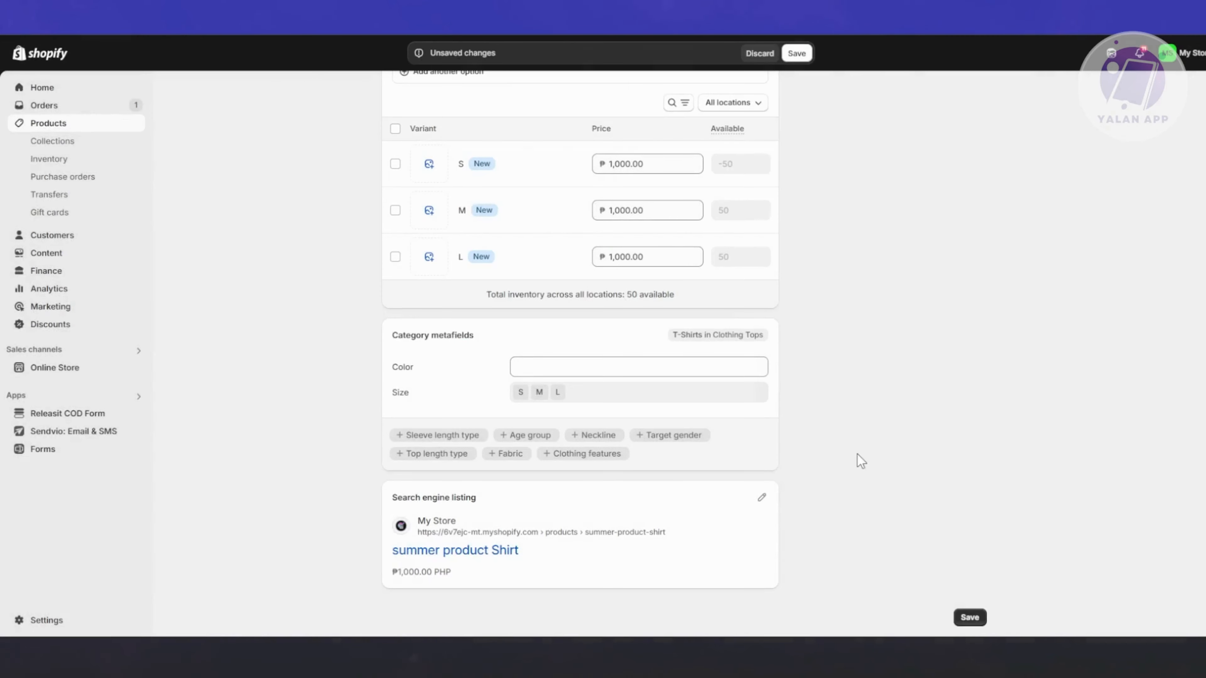
pyautogui.scroll(1, 859, 418)
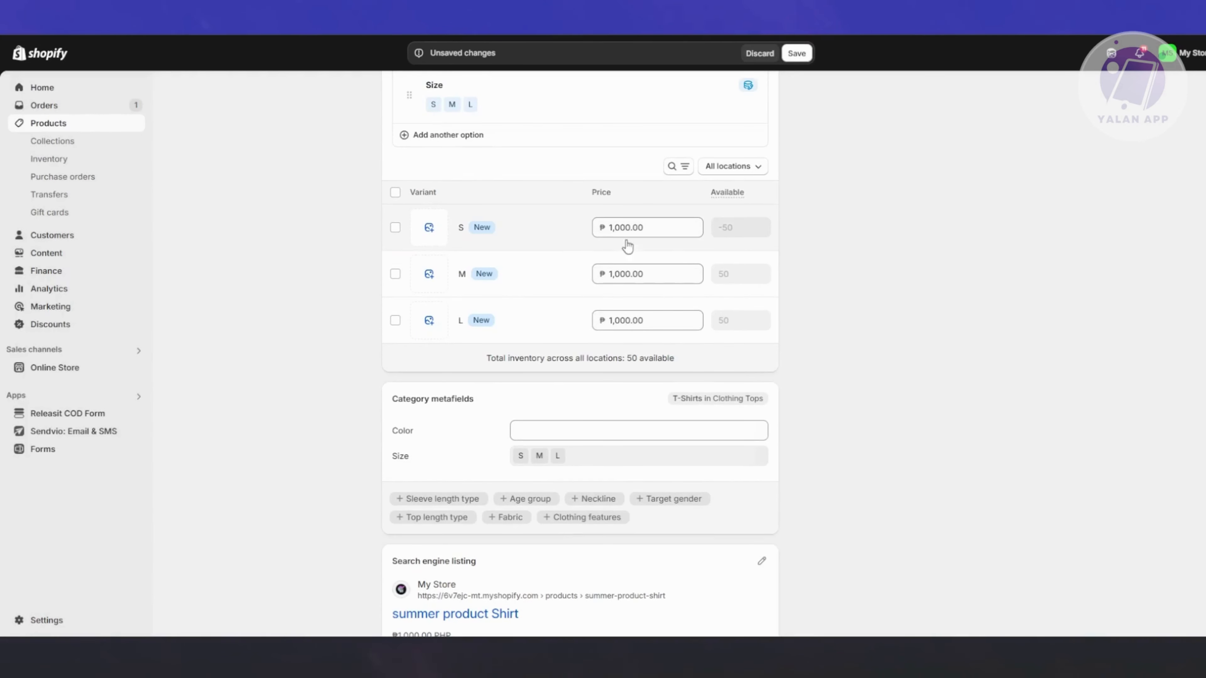
pyautogui.scroll(1, 816, 340)
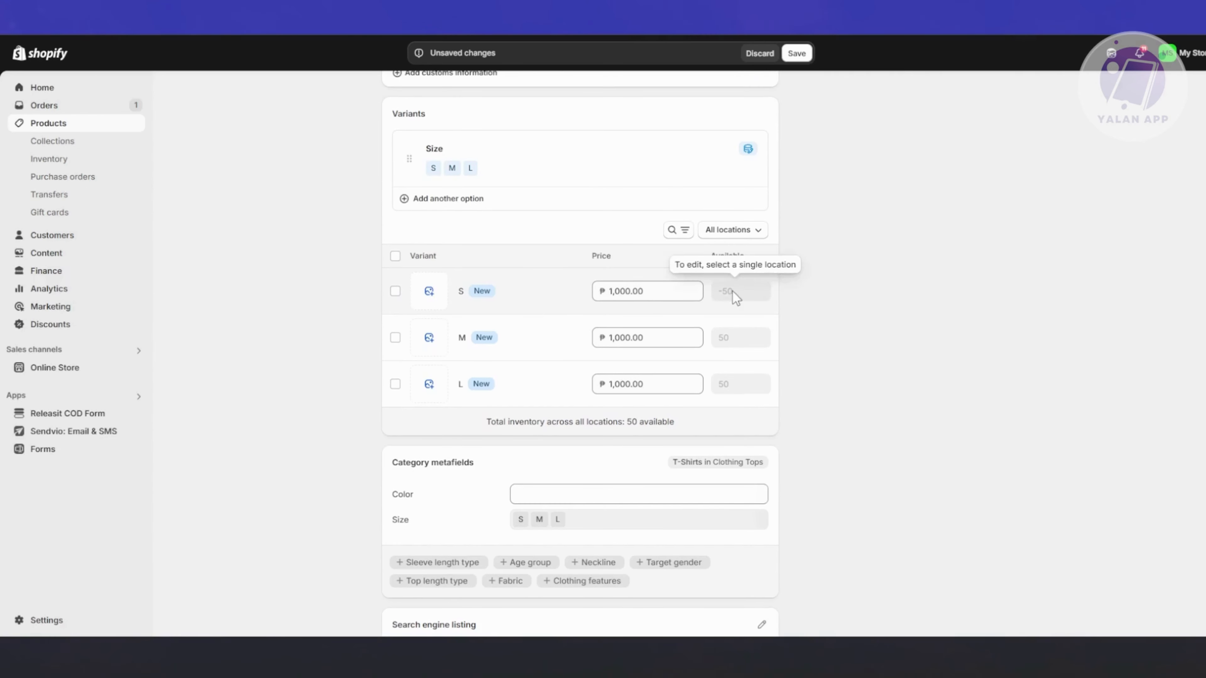
# - Save the shirt product with its size variants and their quantities
pyautogui.scroll(3, 403, 258)
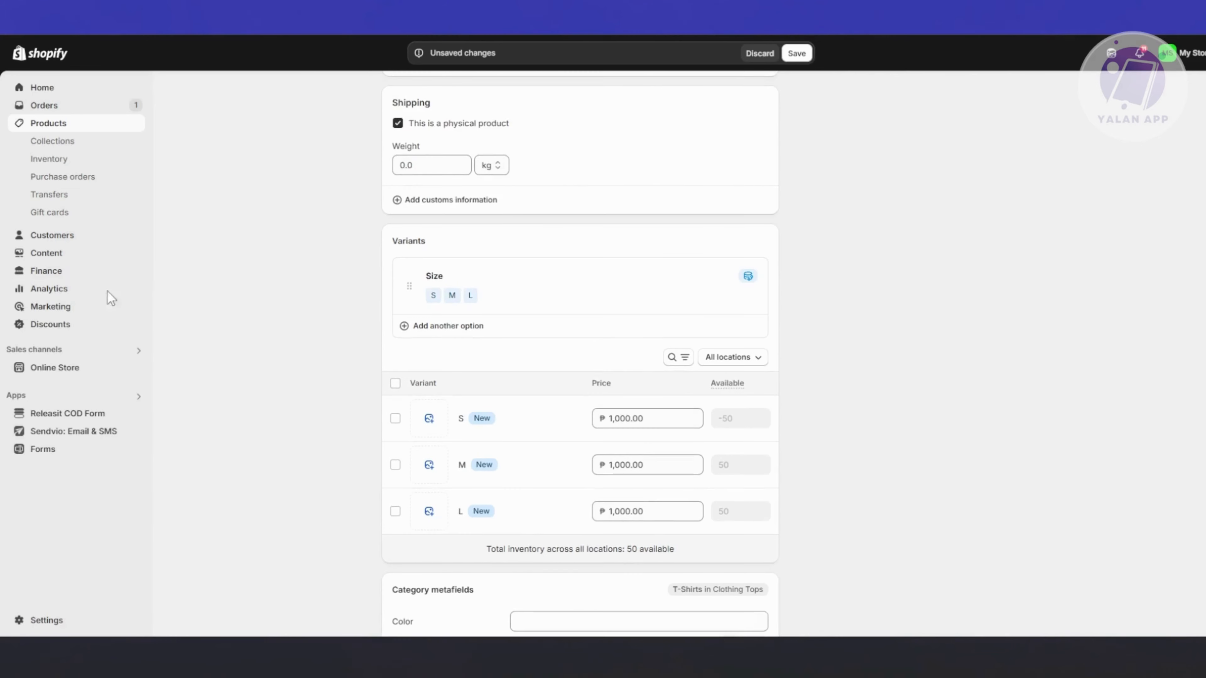
pyautogui.scroll(3, 799, 142)
pyautogui.click(797, 53)
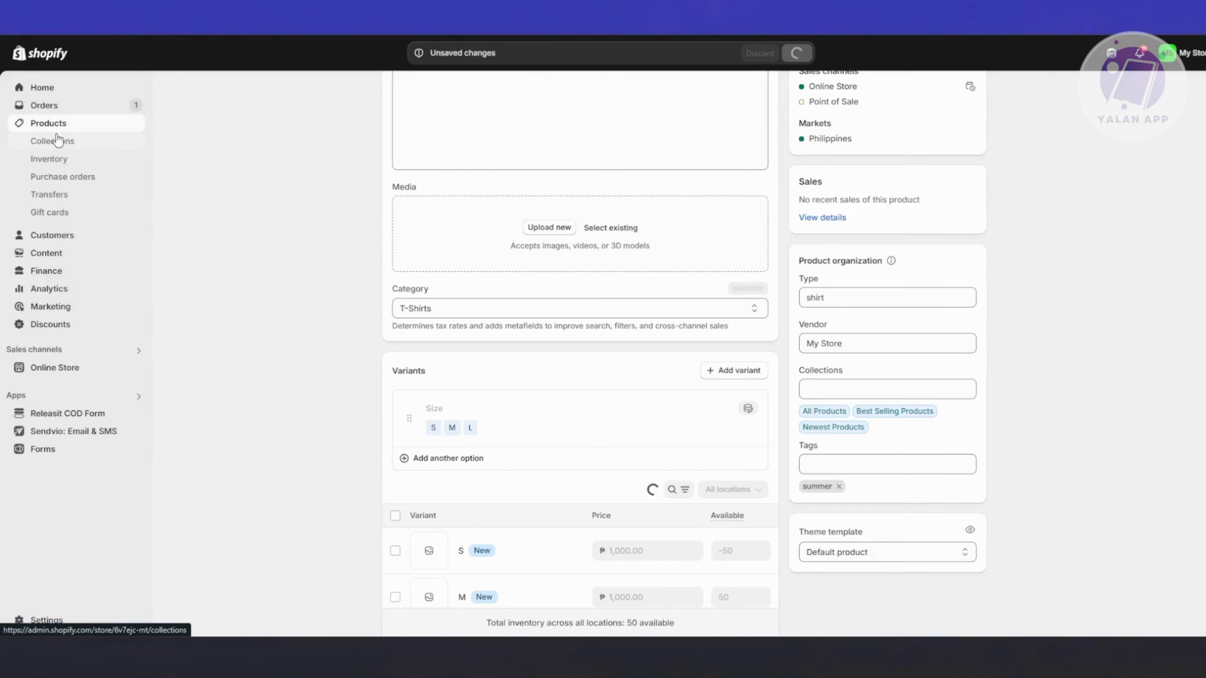
# - Reopen summer product Shirt from the product list and check the available quantities of its variants
pyautogui.click(51, 124)
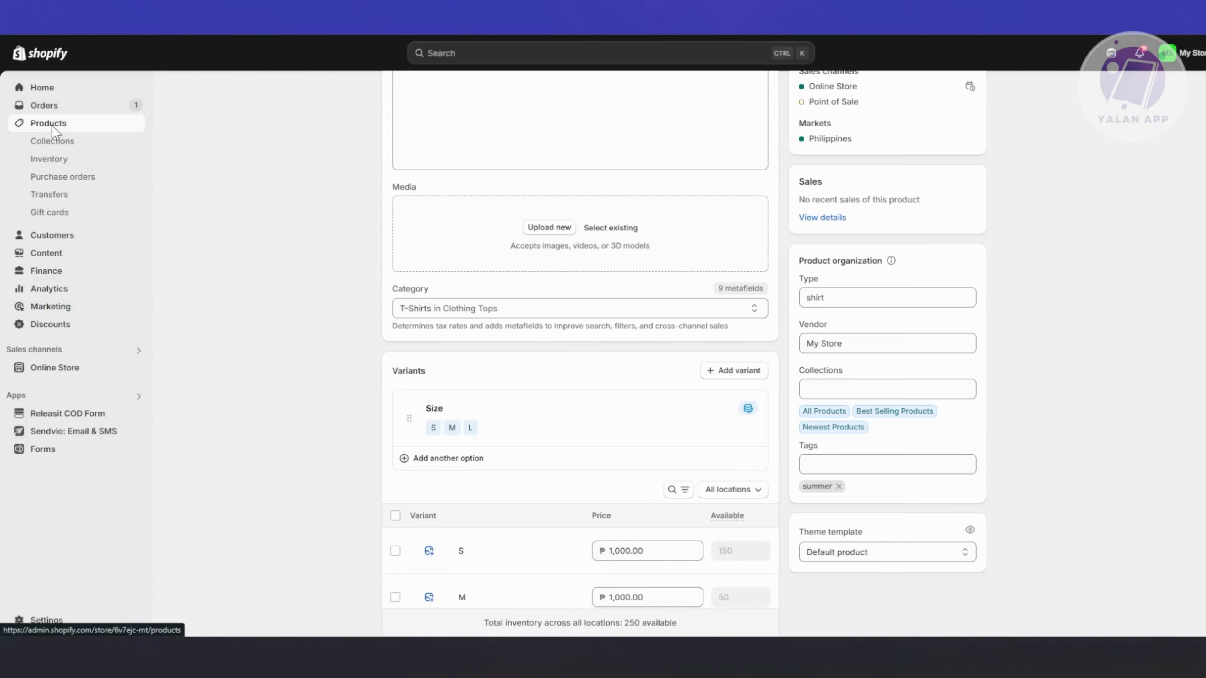
pyautogui.click(277, 242)
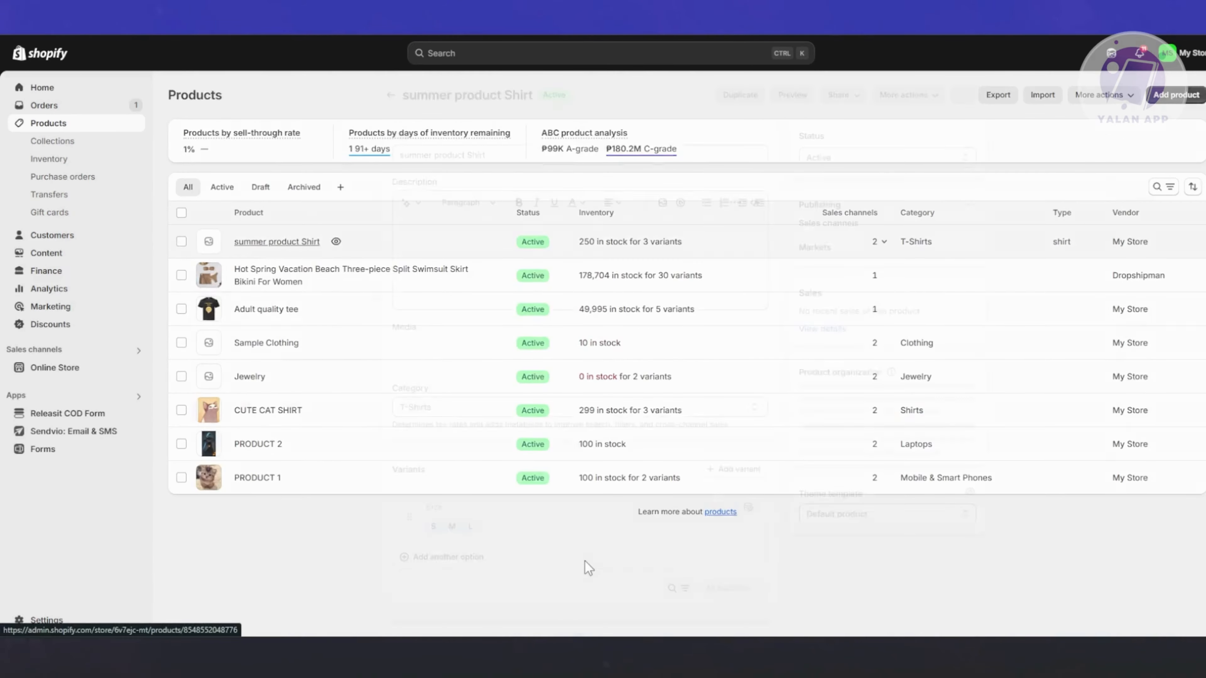
pyautogui.scroll(-8, 769, 454)
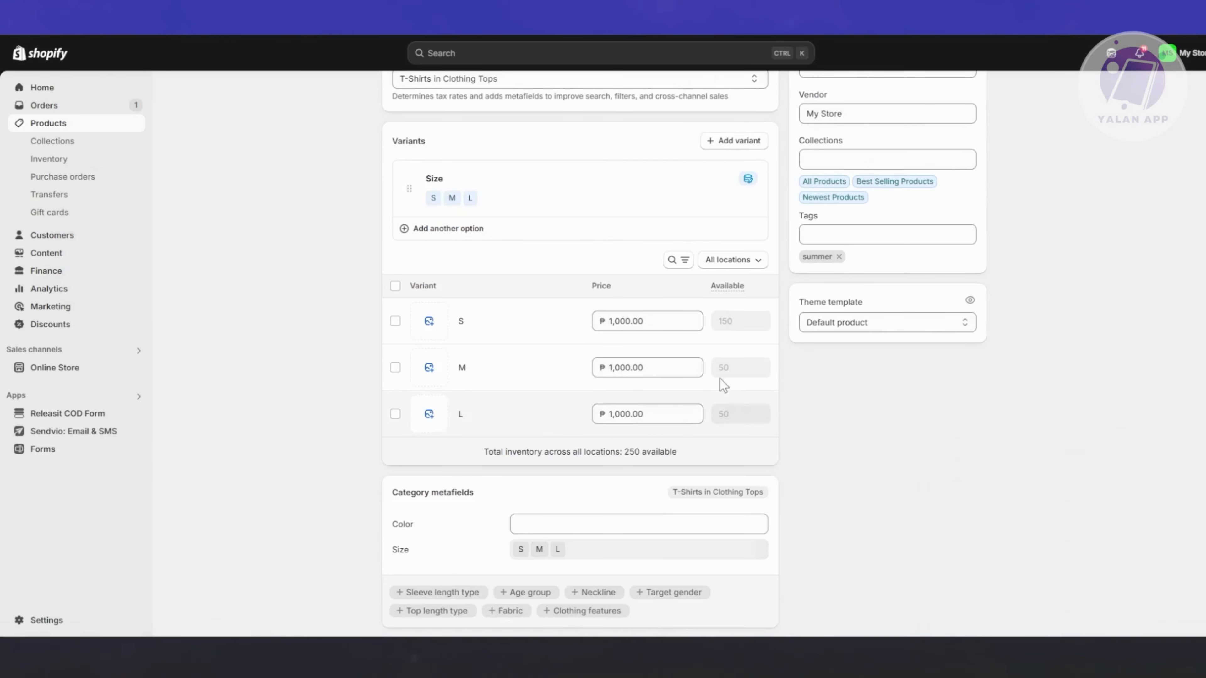
# - Open the M size variant of the shirt in the bulk editor
pyautogui.click(395, 321)
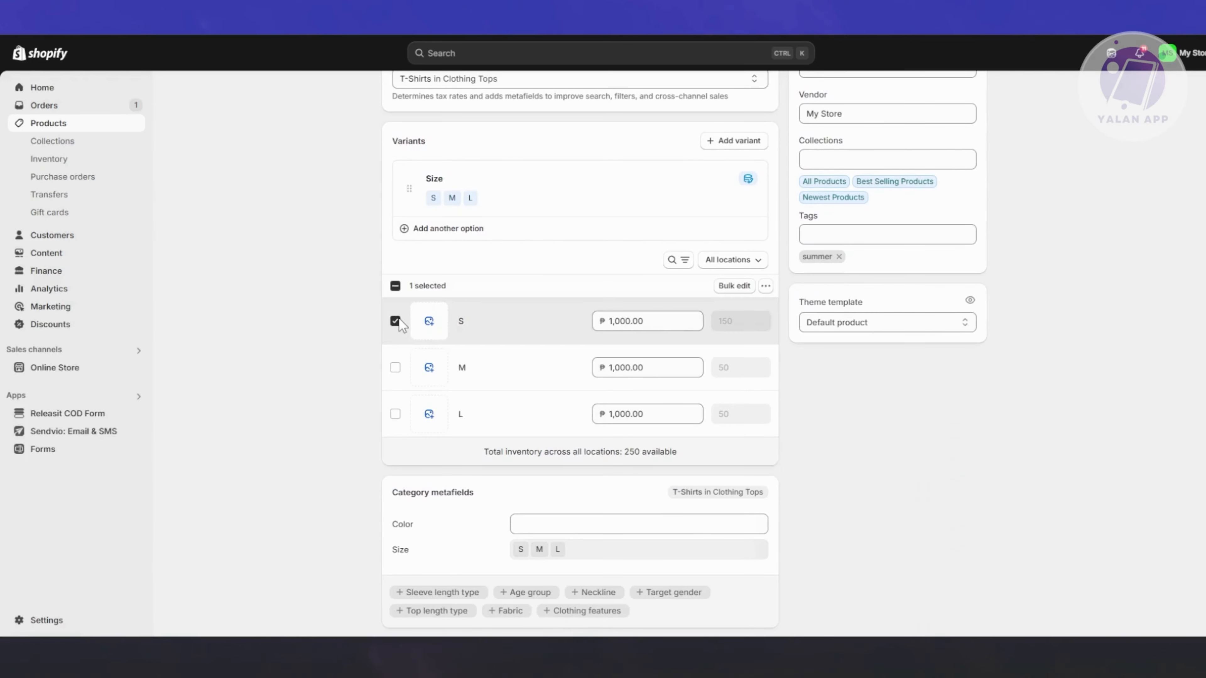
pyautogui.click(398, 321)
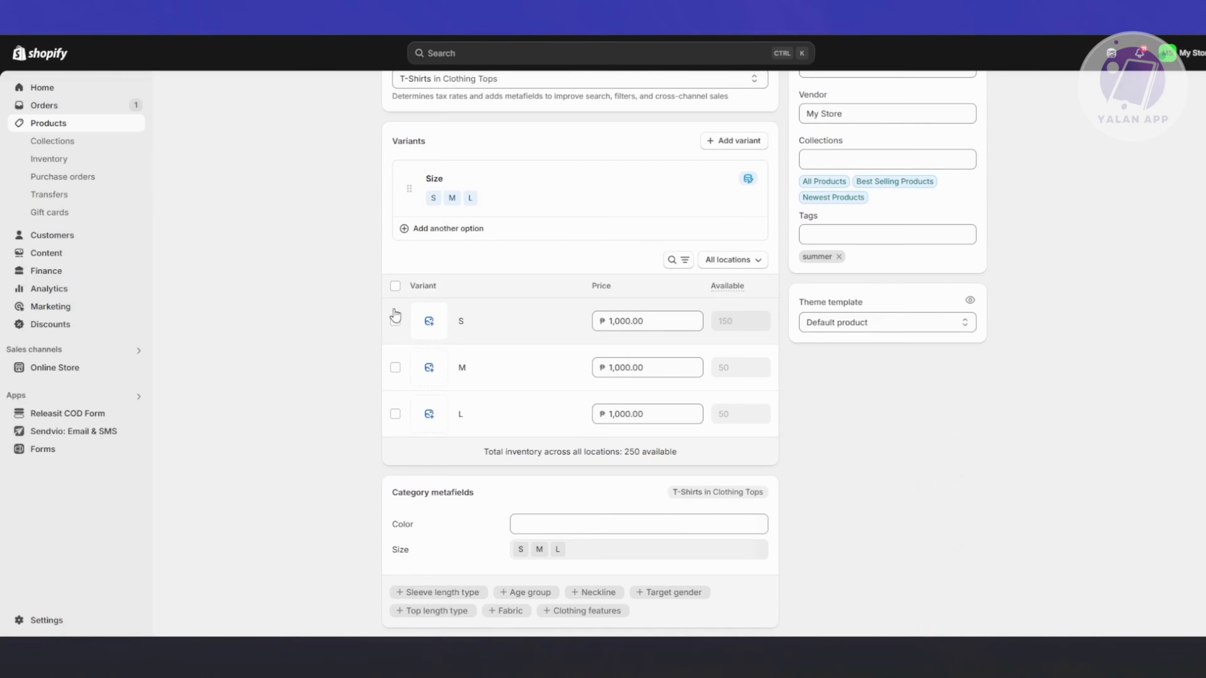
pyautogui.click(396, 320)
pyautogui.click(395, 285)
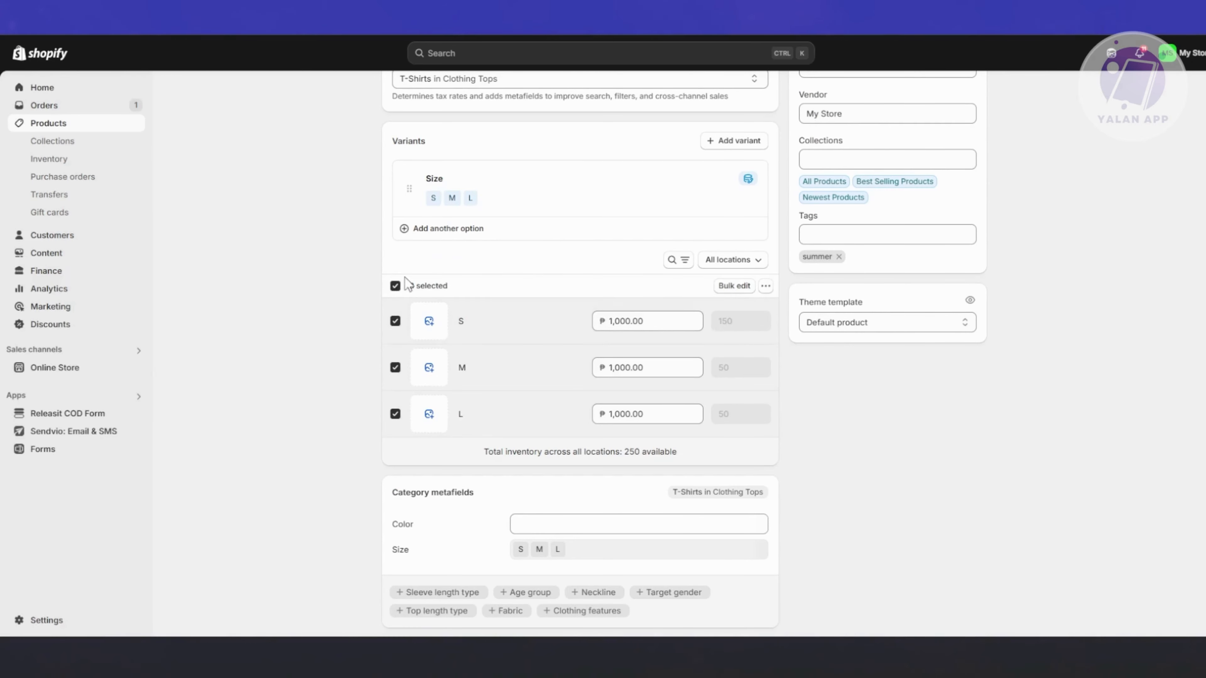
pyautogui.click(735, 286)
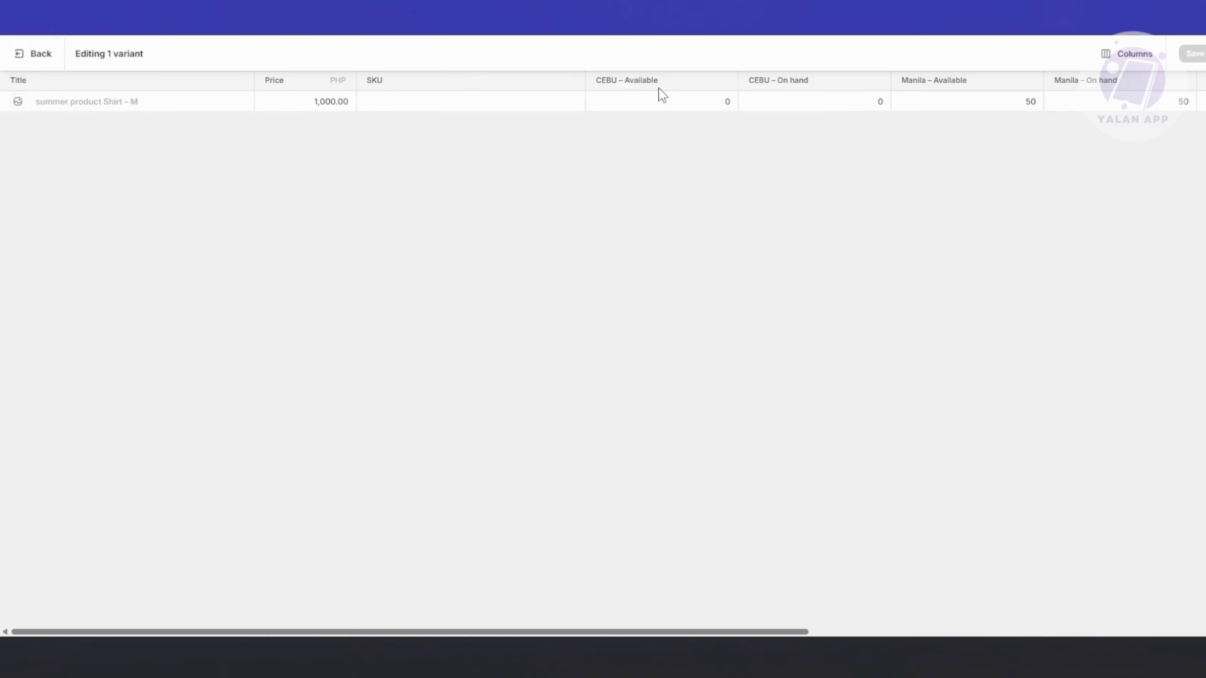
# - Examine the M variant's available and on-hand quantities across the stock locations, leaving the CEBU adjustment unedited
pyautogui.click(444, 105)
pyautogui.click(704, 100)
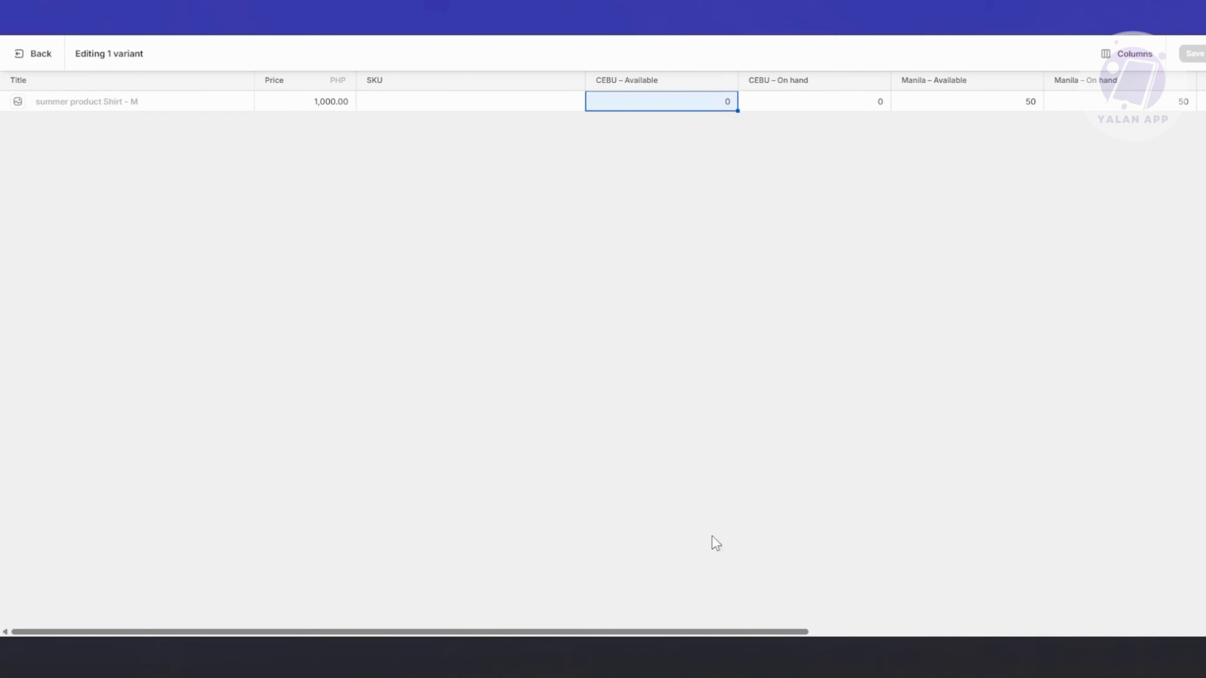
pyautogui.moveTo(637, 630); pyautogui.dragTo(1110, 596)
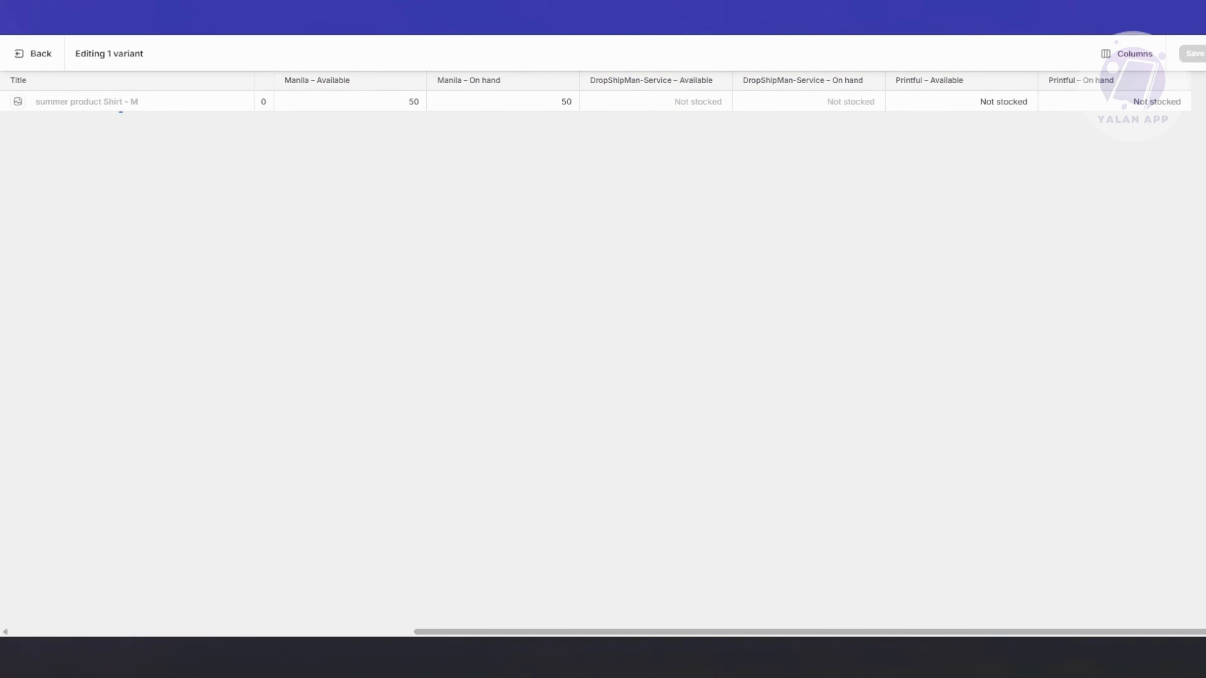
pyautogui.moveTo(1003, 634); pyautogui.dragTo(533, 598)
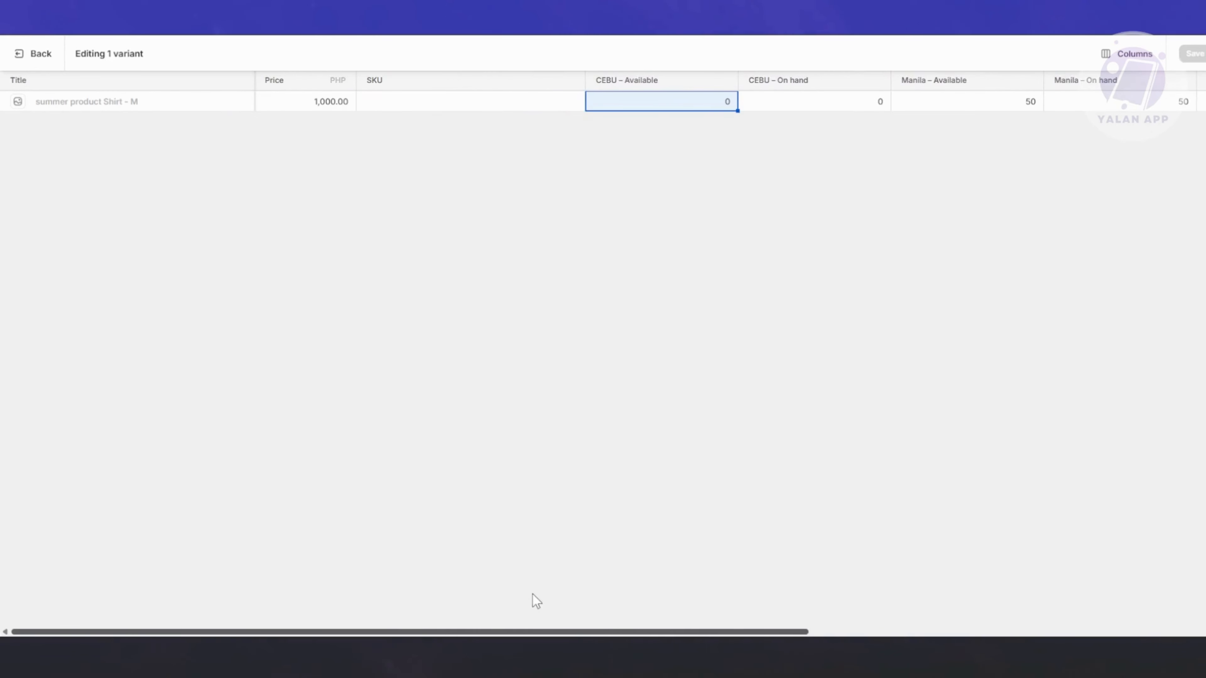
pyautogui.click(655, 99)
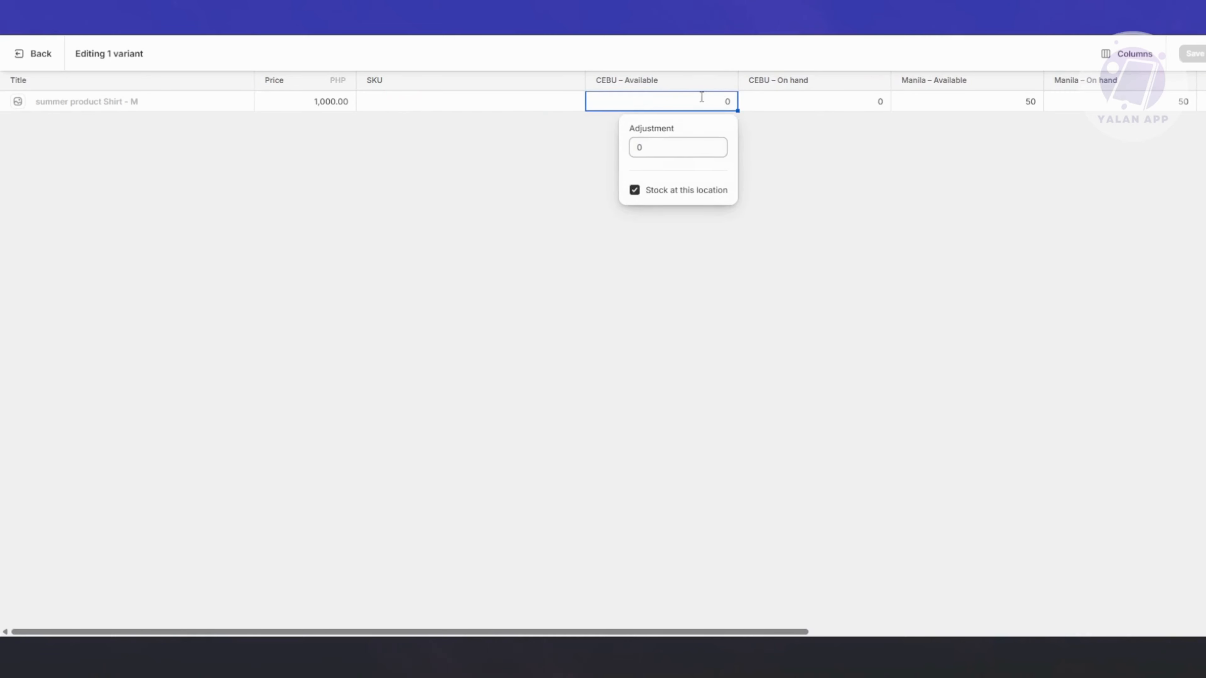
pyautogui.click(925, 163)
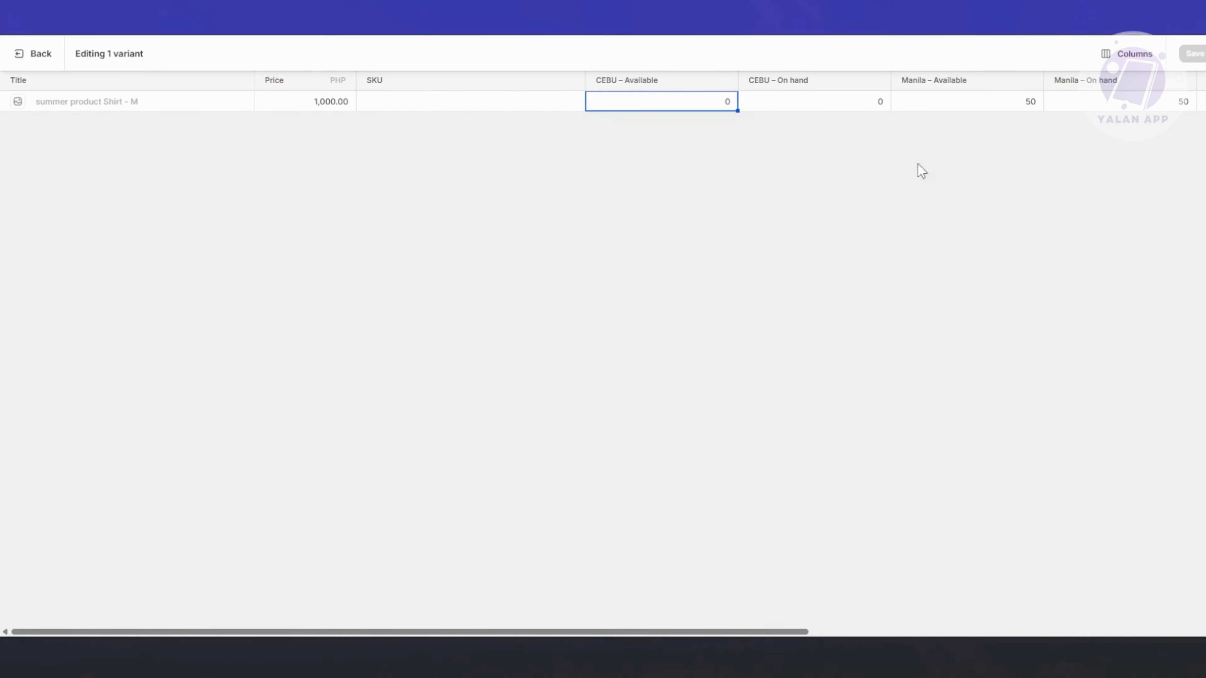
pyautogui.click(968, 104)
pyautogui.click(1136, 104)
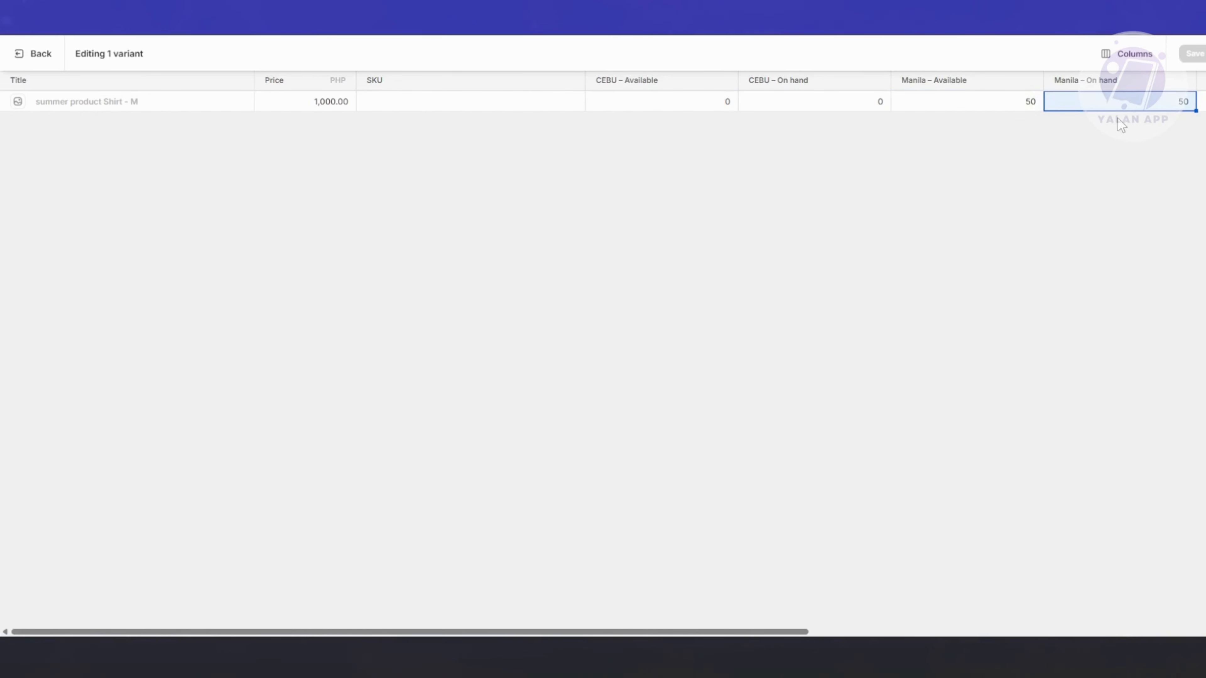
# - Look through the fields offered as bulk editor columns and return to the product page without changes
pyautogui.click(1134, 54)
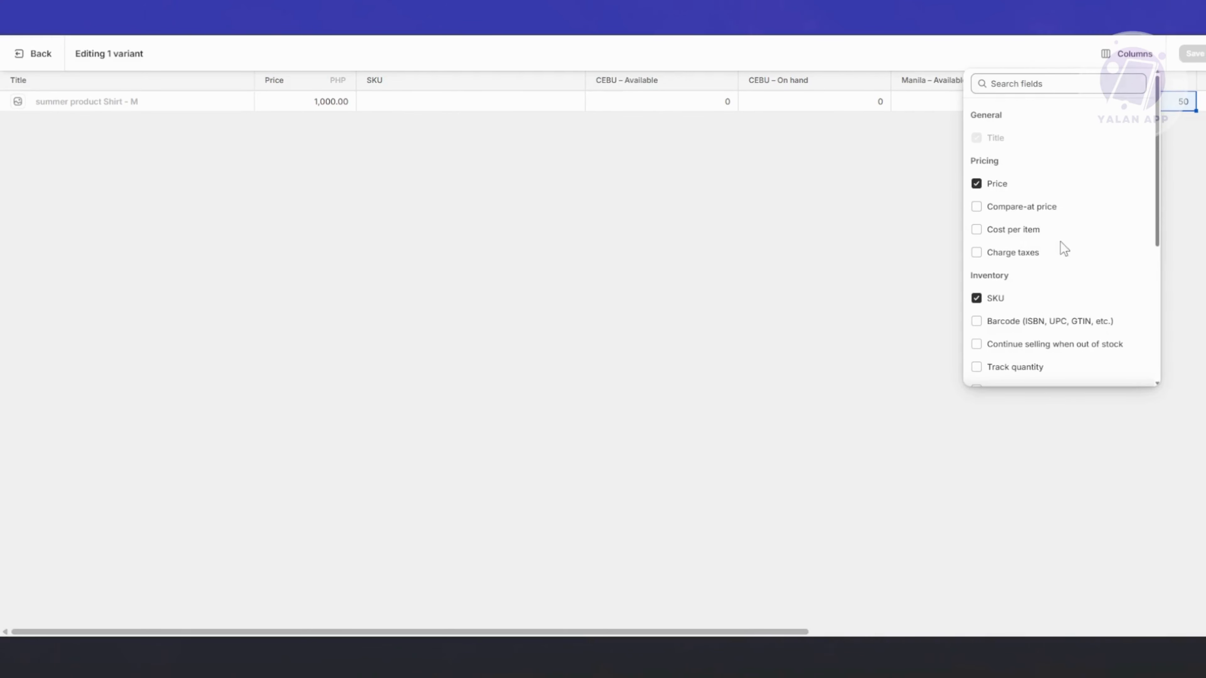
pyautogui.scroll(-5, 1065, 271)
pyautogui.click(658, 452)
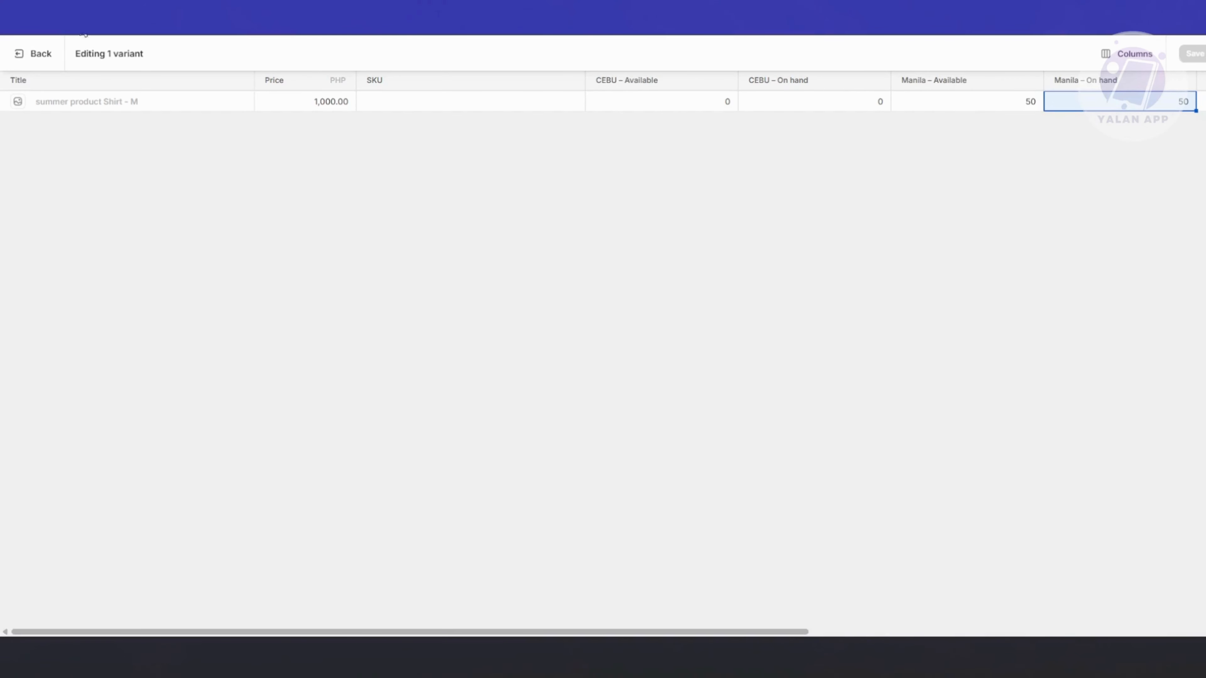
pyautogui.click(28, 65)
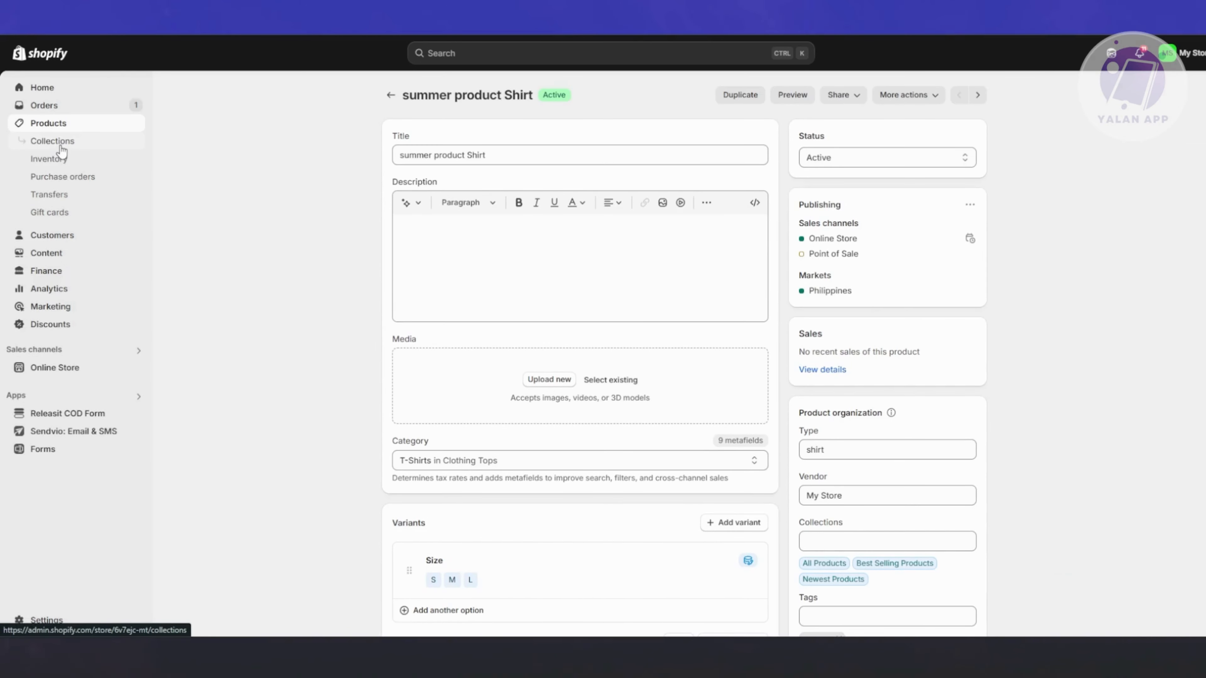
# - Start a new collection titled SUMMER COLLECTION and set its collection type to Smart
pyautogui.click(61, 147)
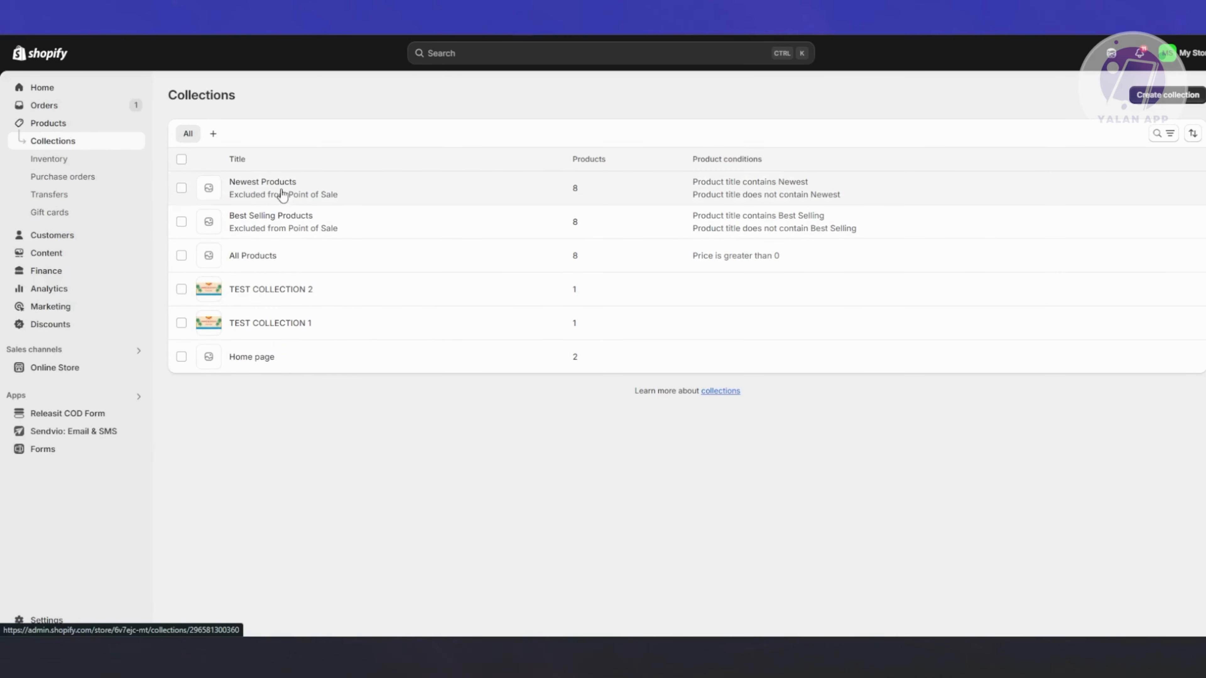
pyautogui.click(251, 357)
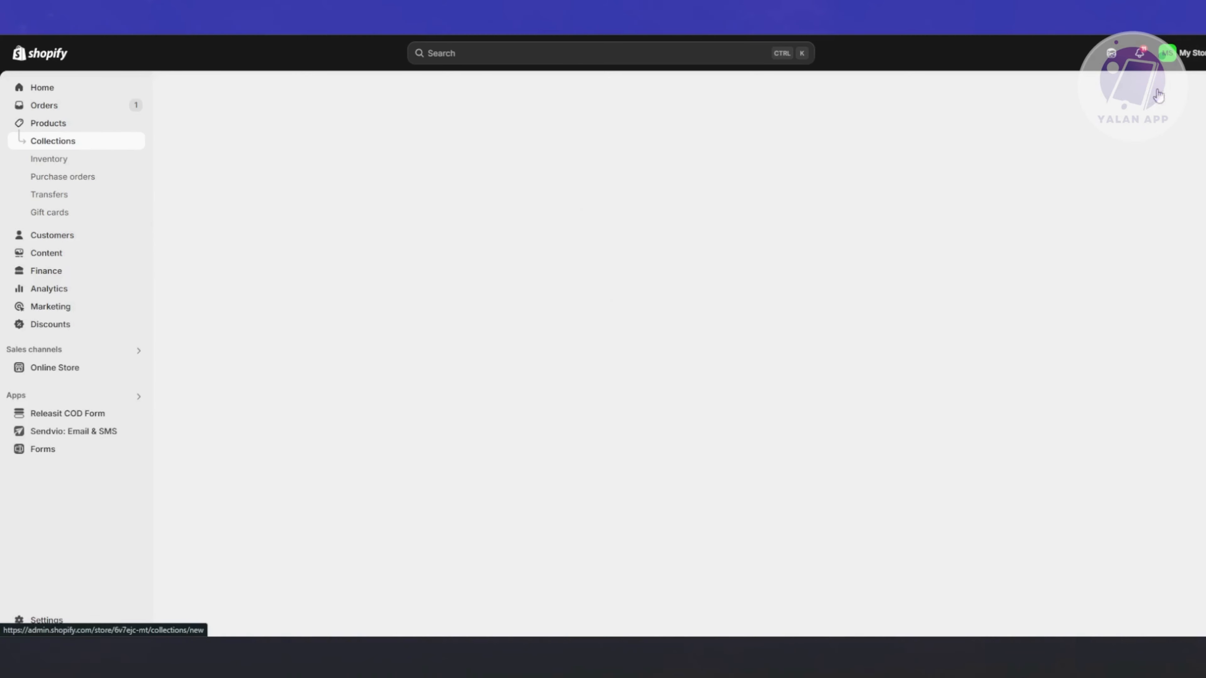
pyautogui.click(496, 153)
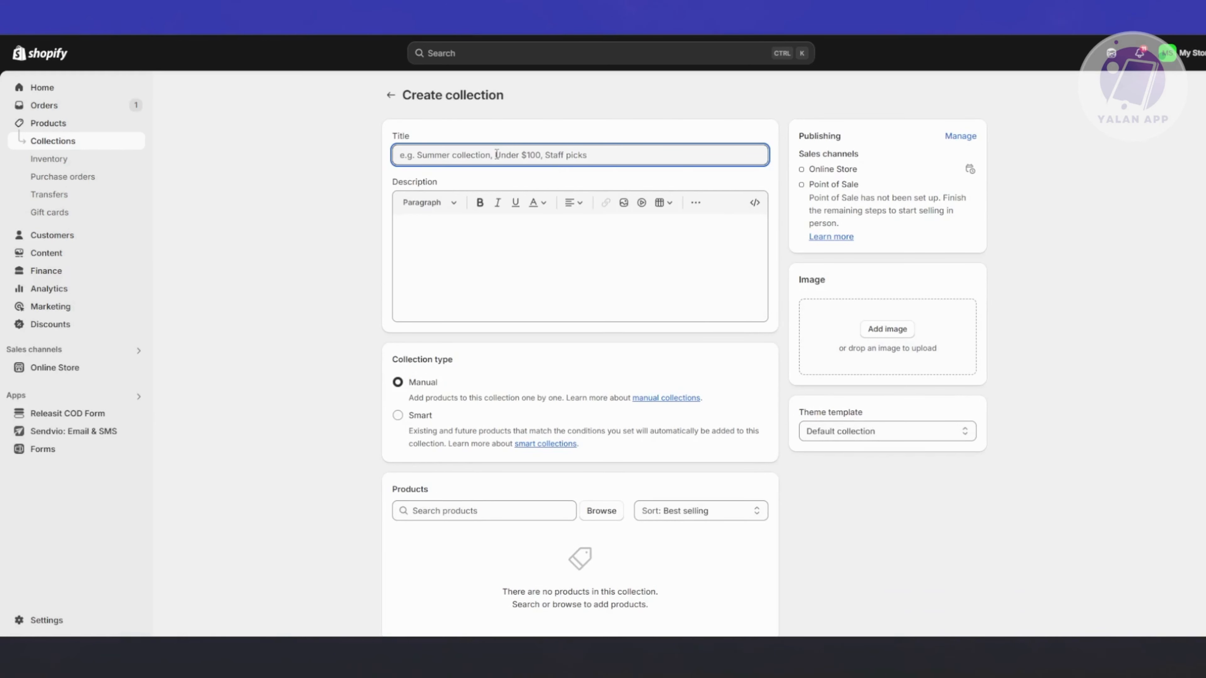
pyautogui.write('SUMMER COLLECTION')
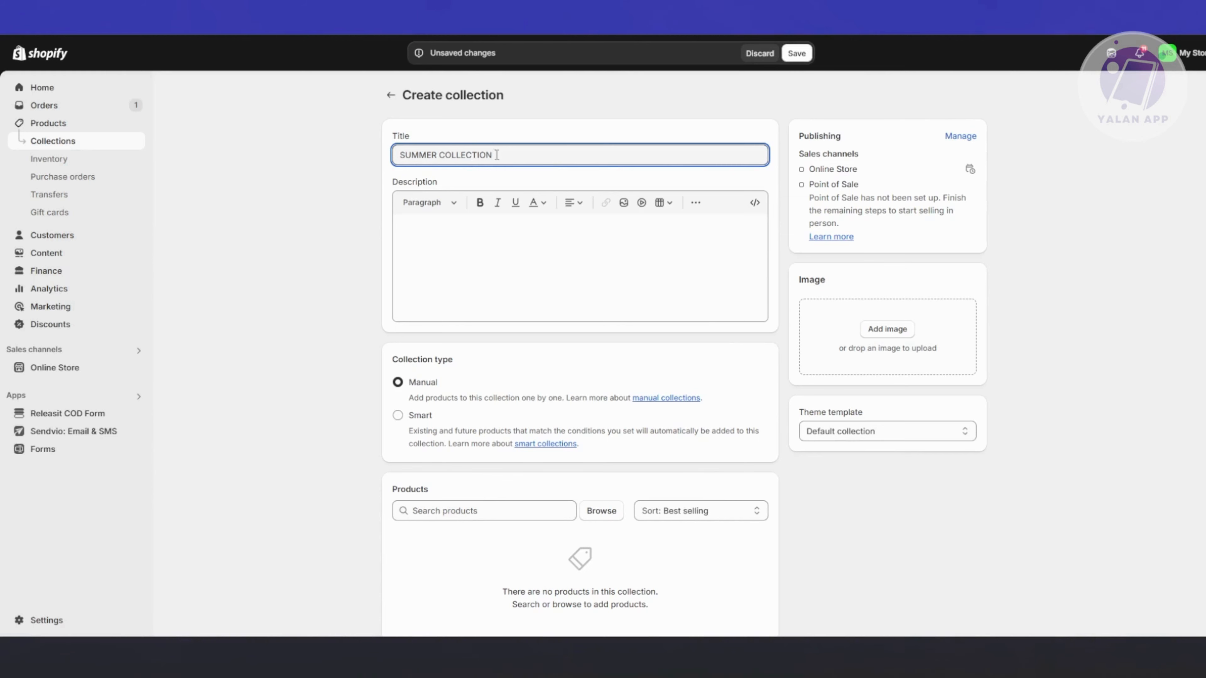
pyautogui.scroll(-3, 375, 328)
pyautogui.click(399, 265)
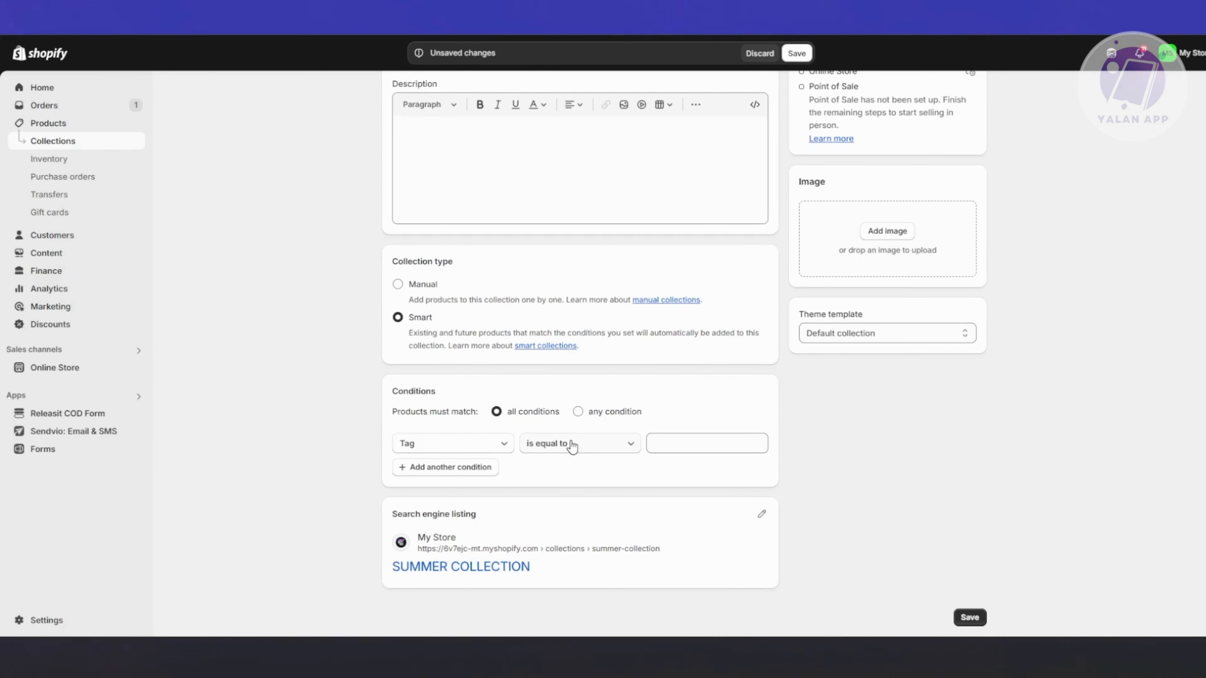
# - Review the condition field choices, keep Tag, and set the condition to Tag is equal to summer
pyautogui.click(691, 451)
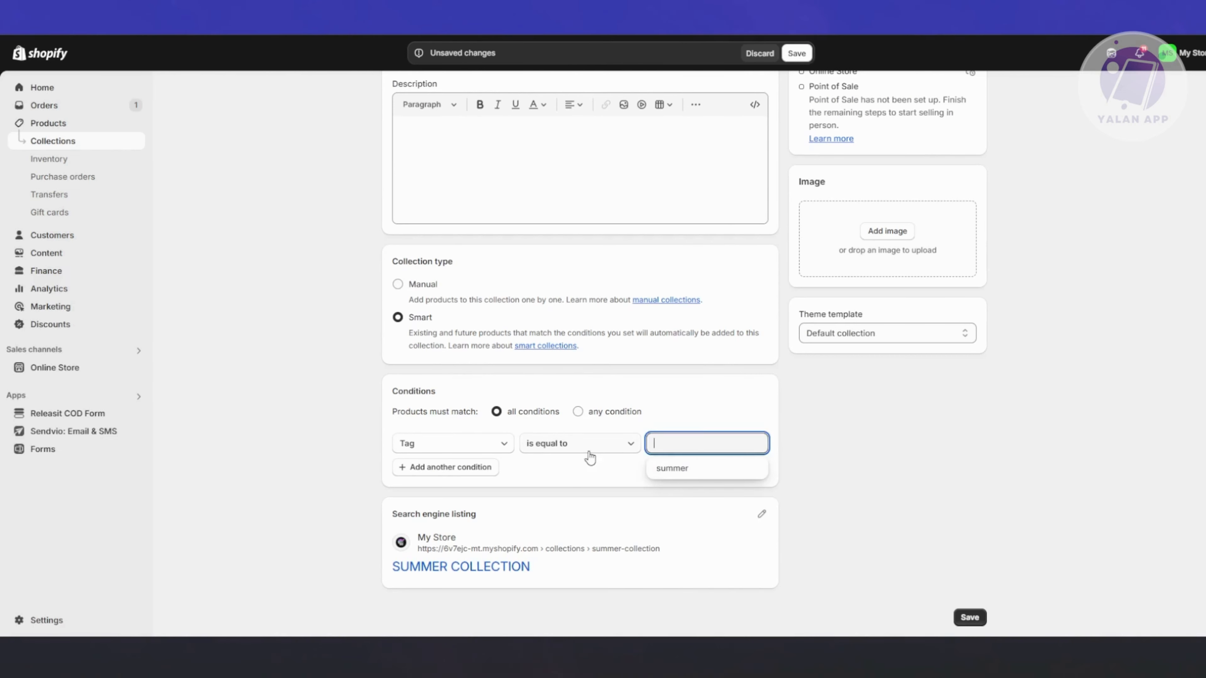
pyautogui.click(502, 444)
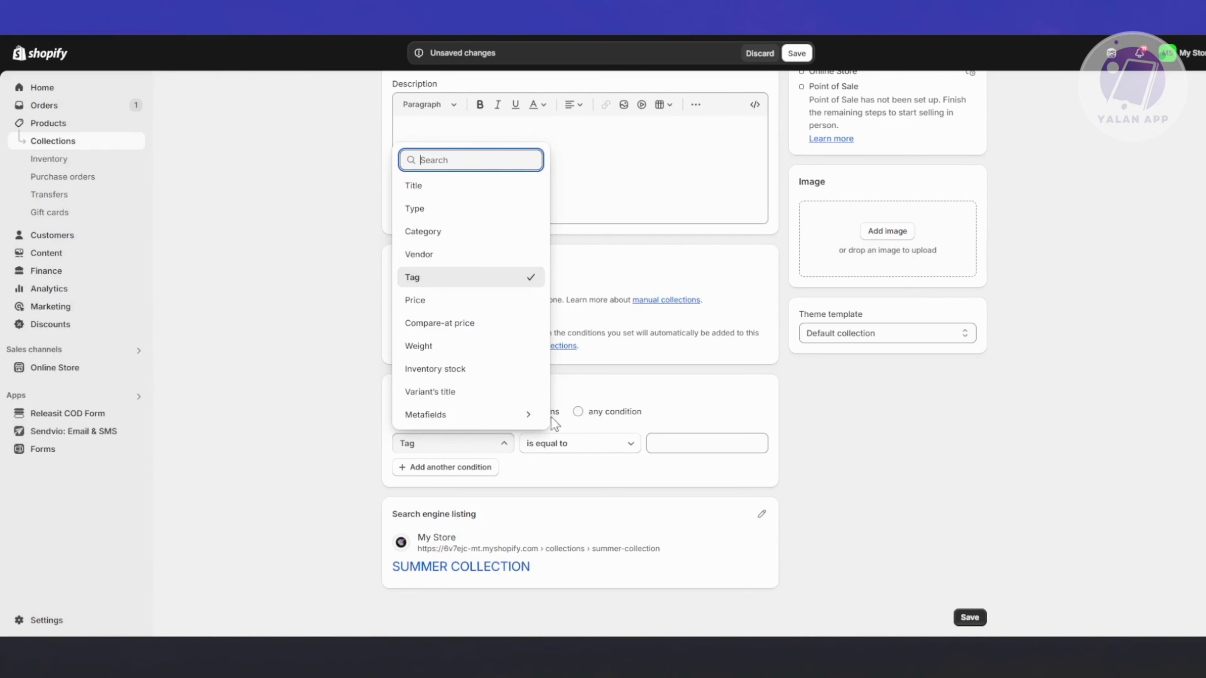
pyautogui.click(588, 484)
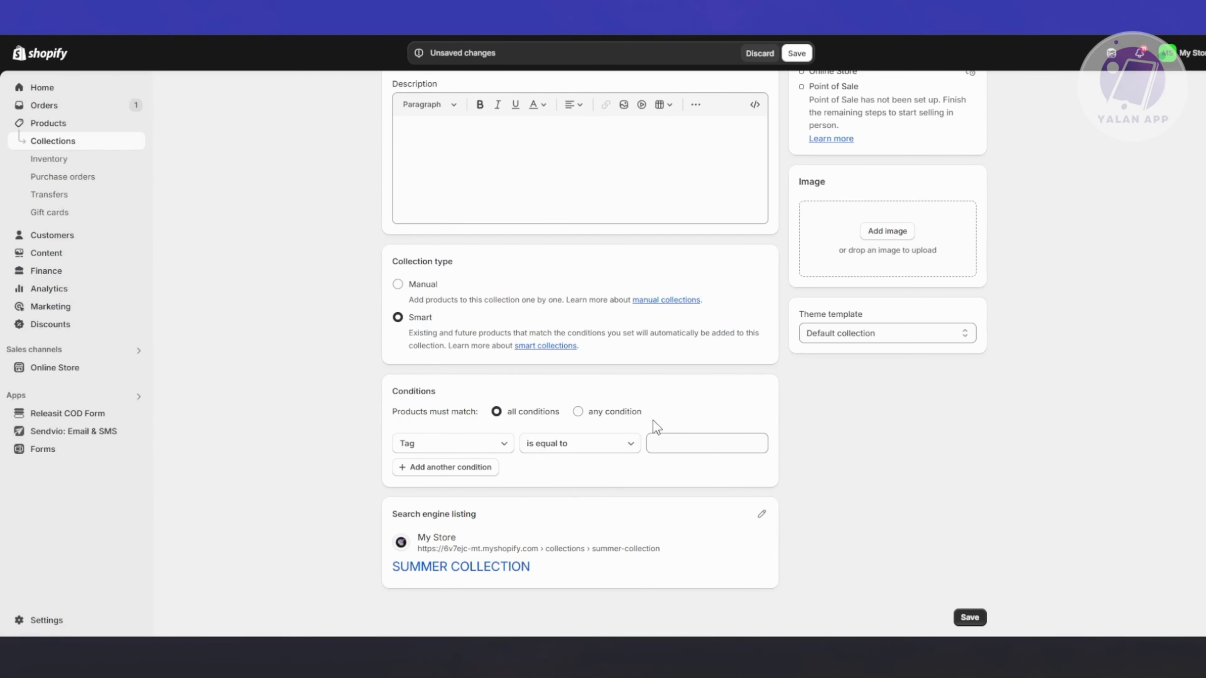
pyautogui.scroll(2, 631, 404)
pyautogui.scroll(-2, 612, 426)
pyautogui.click(694, 444)
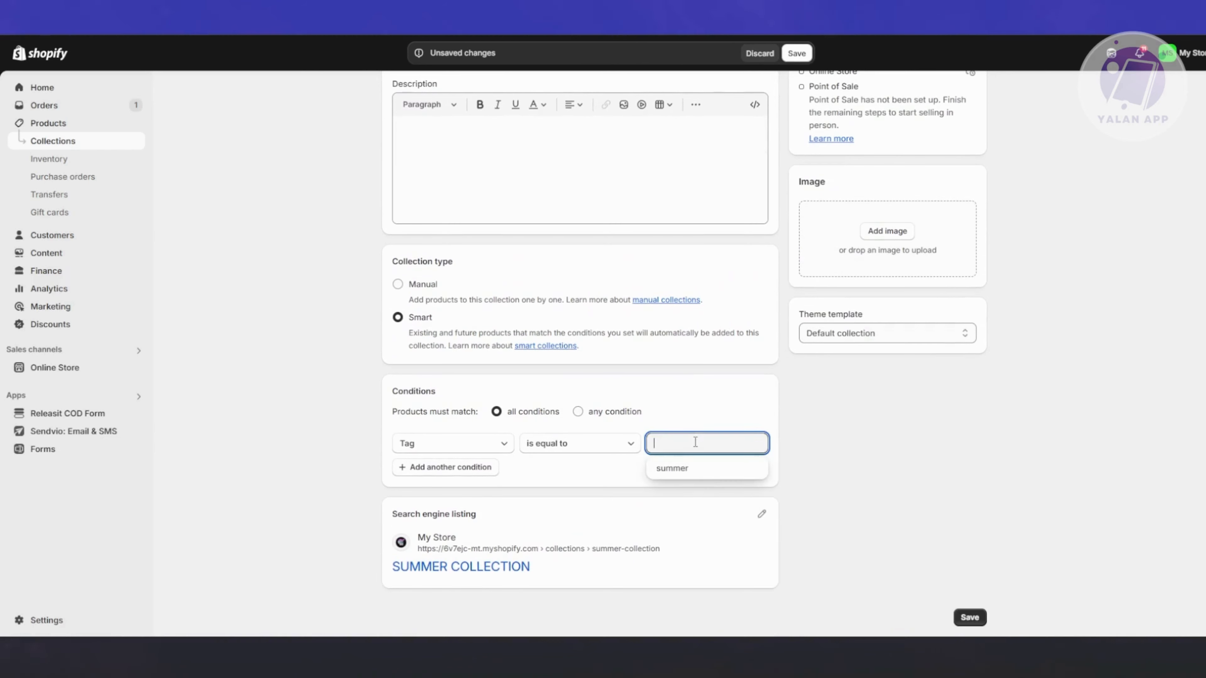
pyautogui.click(696, 476)
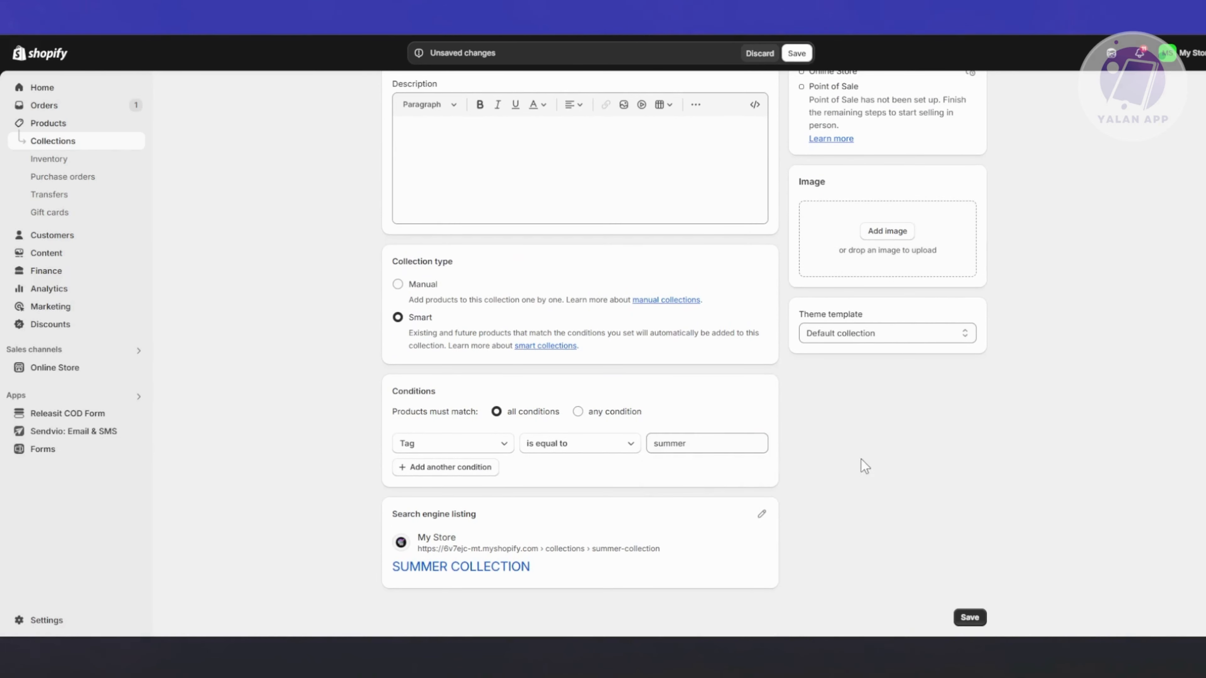
# - Save the new collection and check which products it contains
pyautogui.click(977, 618)
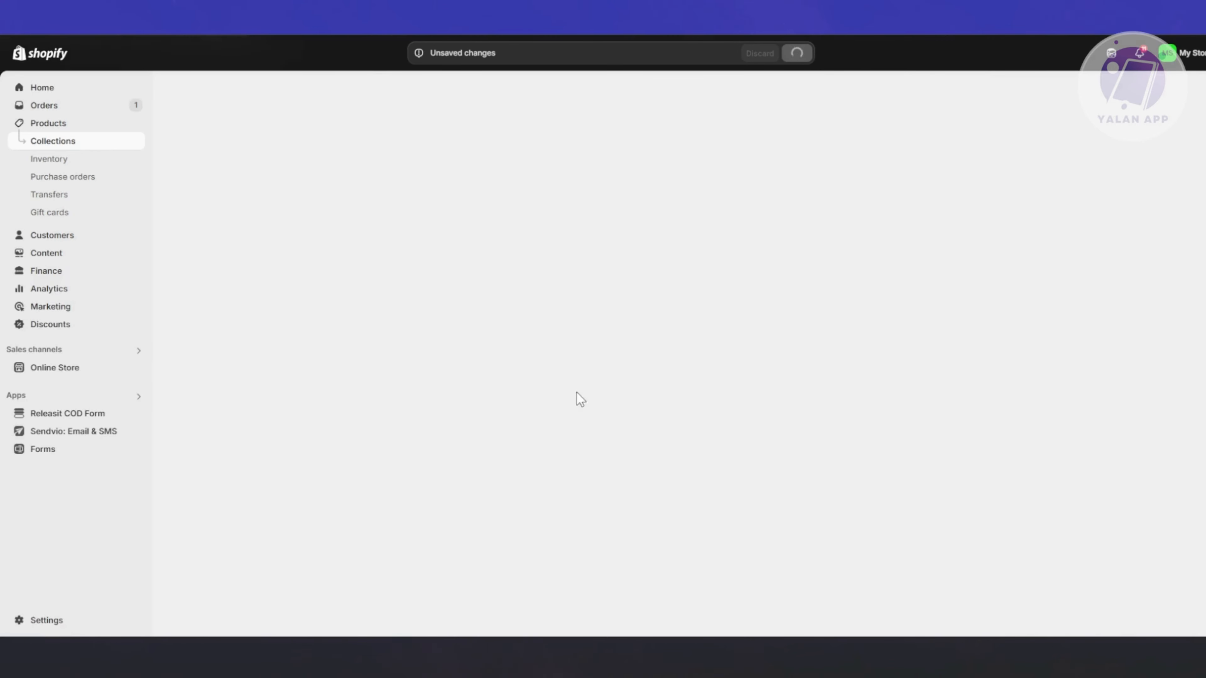
pyautogui.scroll(-3, 646, 315)
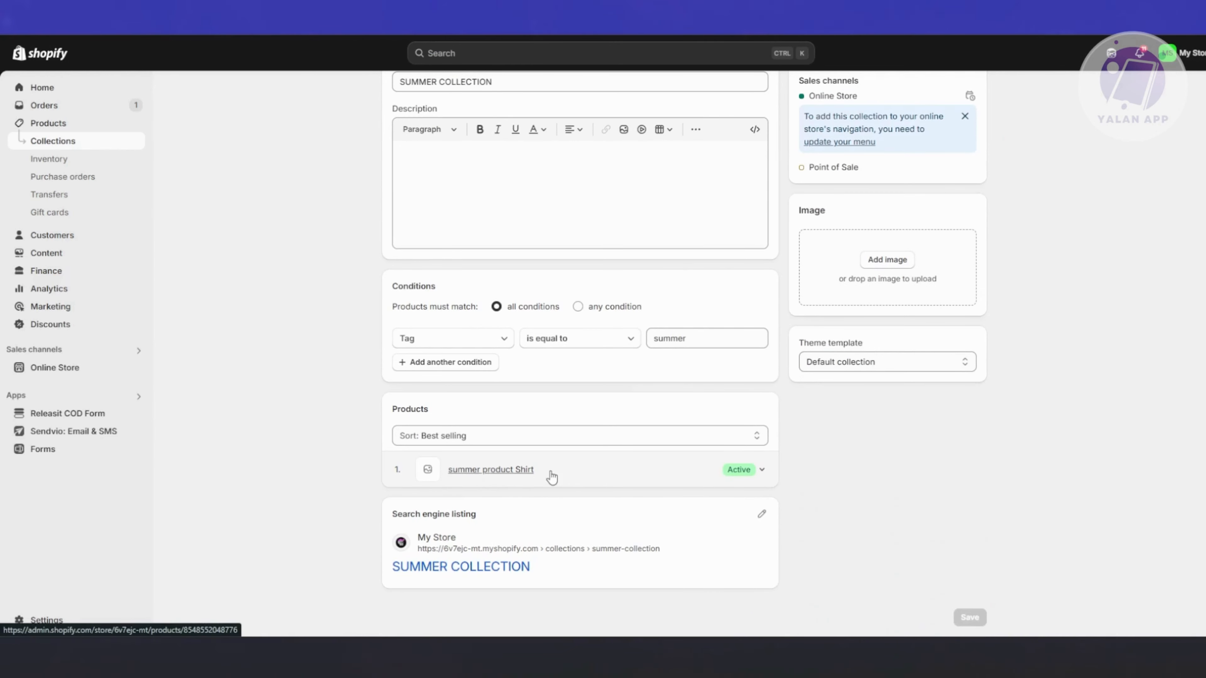
pyautogui.scroll(3, 326, 372)
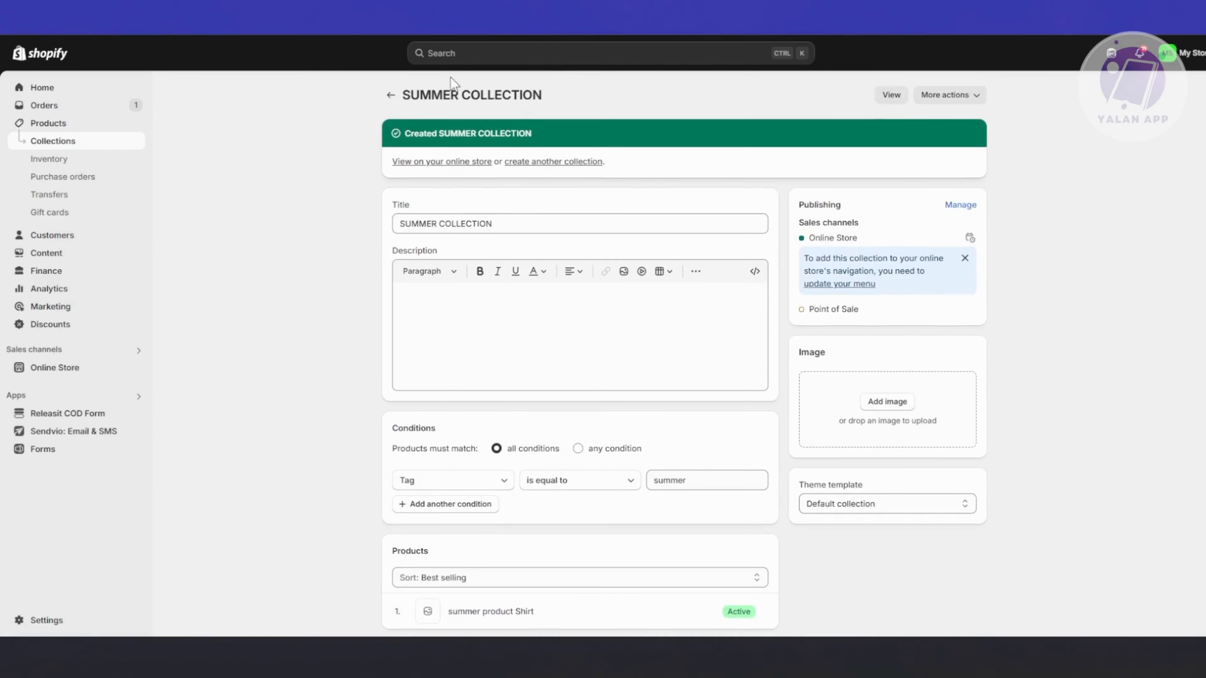